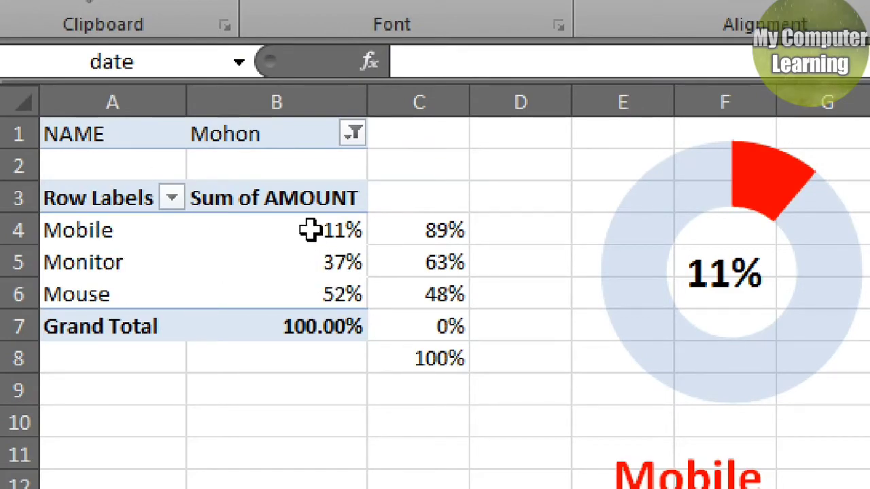
Select a pivot cell and browse the PivotTable Tools Design and Options tabs
mouse_move(310, 233)
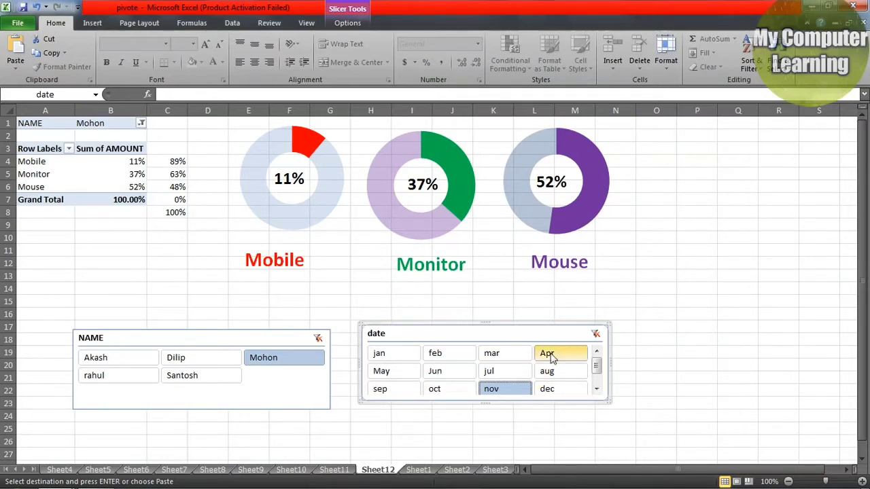
left_click(38, 174)
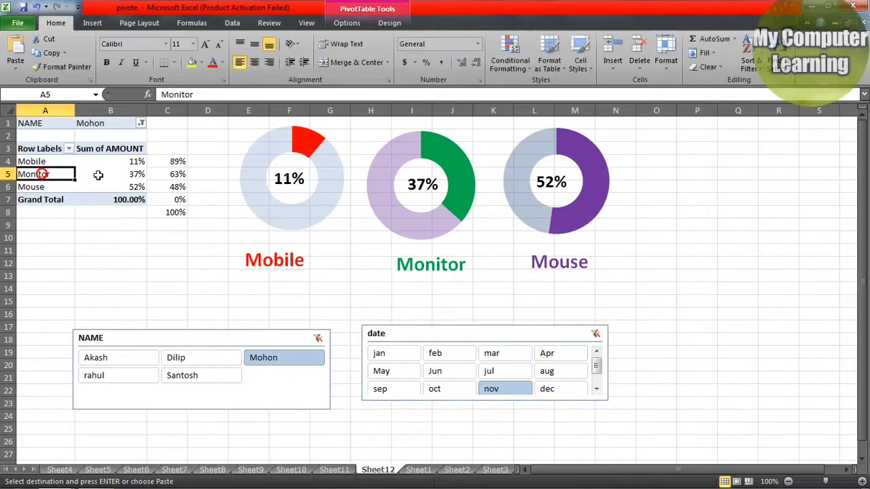
left_click(381, 27)
left_click(351, 26)
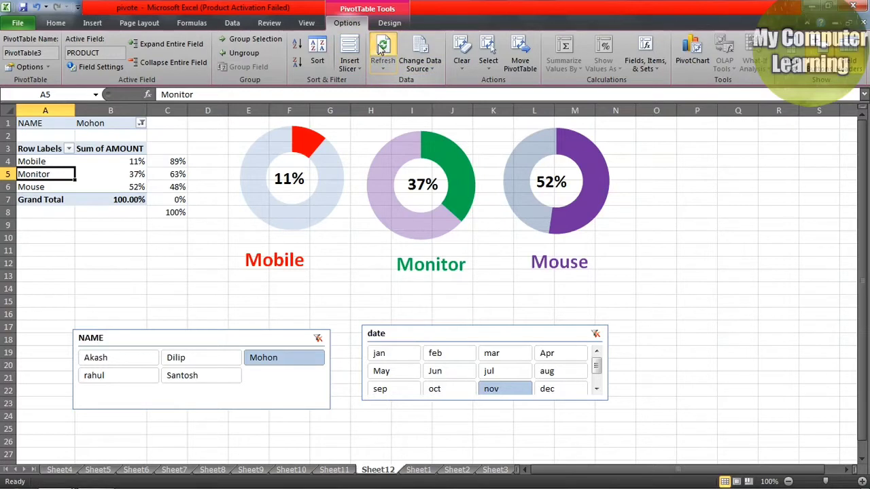
left_click(115, 192)
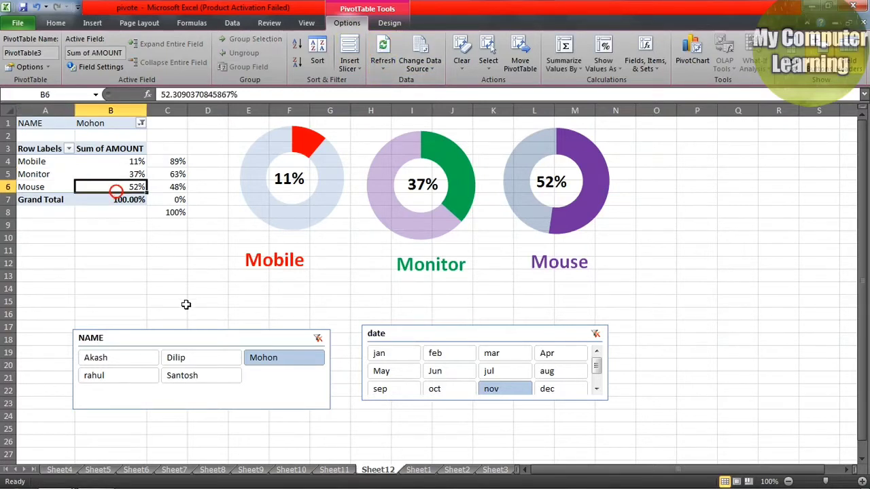
Cycle through salespeople in the NAME slicer, briefly trying January and then clearing the month filter
left_click(132, 358)
left_click(136, 382)
left_click(394, 353)
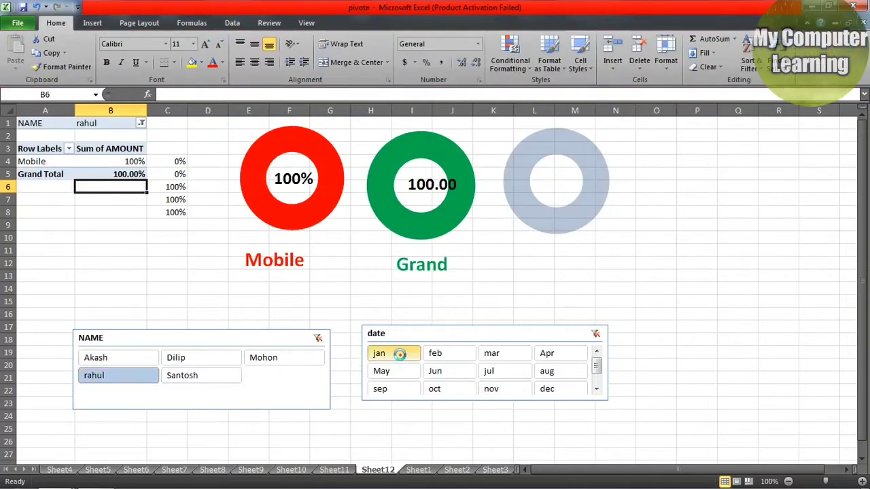
left_click(602, 335)
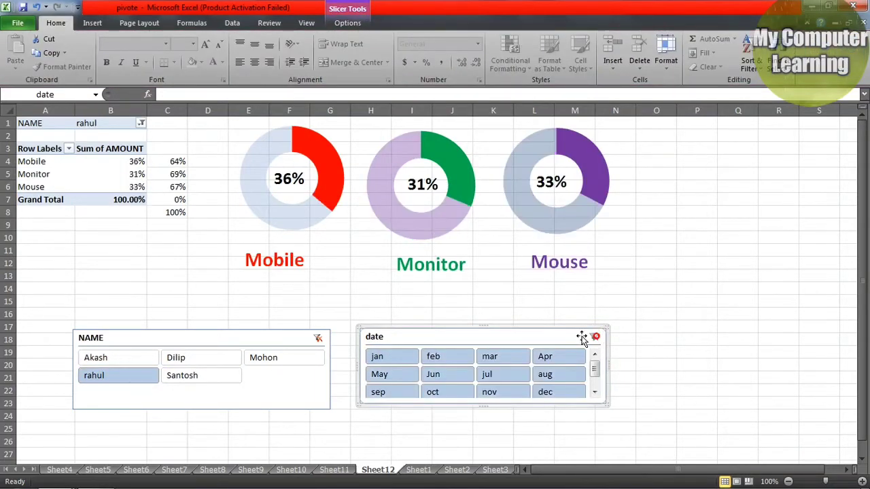
left_click(193, 358)
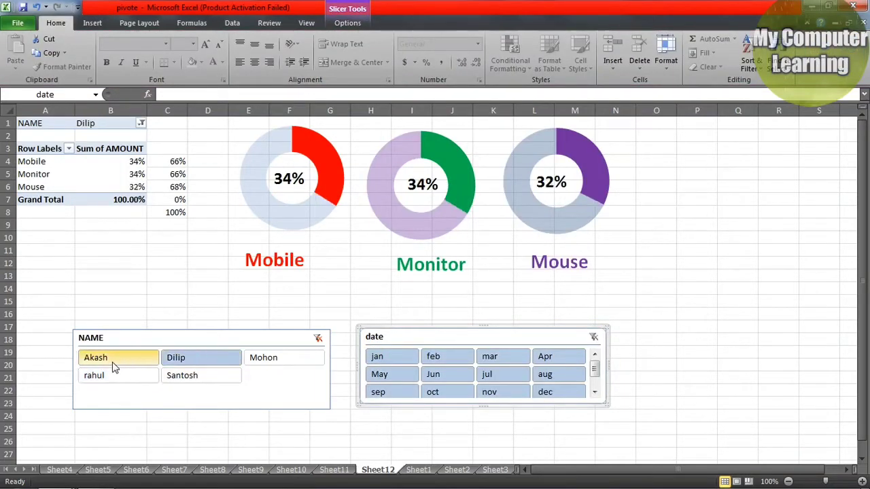
left_click(113, 365)
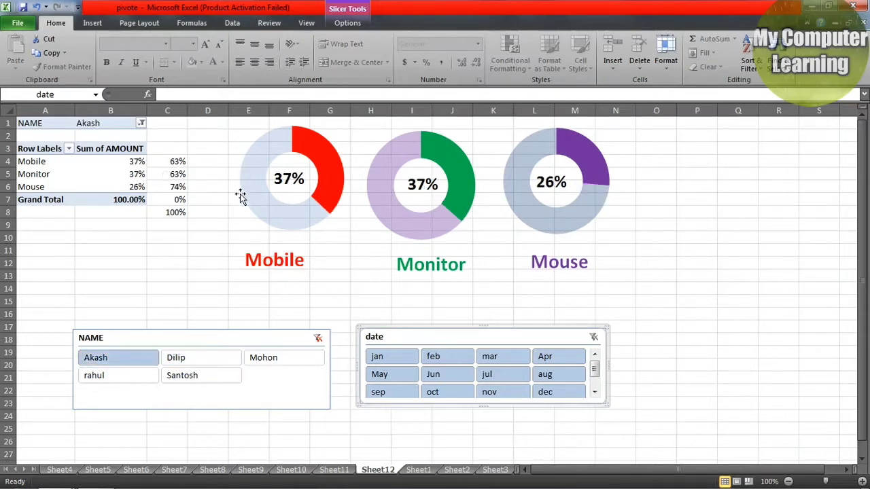
left_click(198, 357)
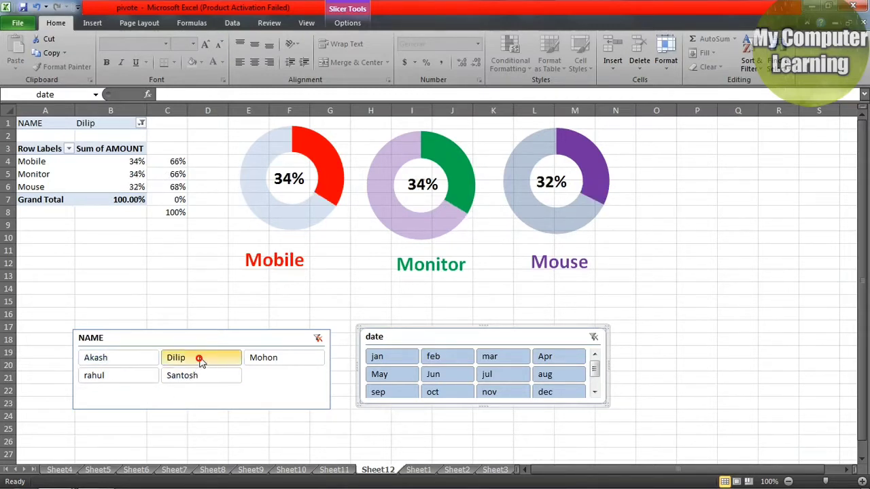
left_click(266, 358)
left_click(134, 379)
left_click(179, 379)
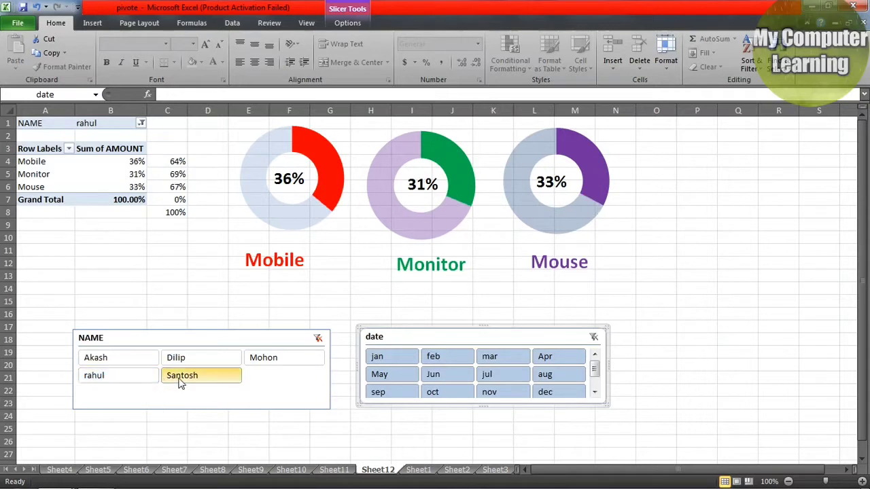
left_click(179, 358)
left_click(121, 365)
left_click(119, 378)
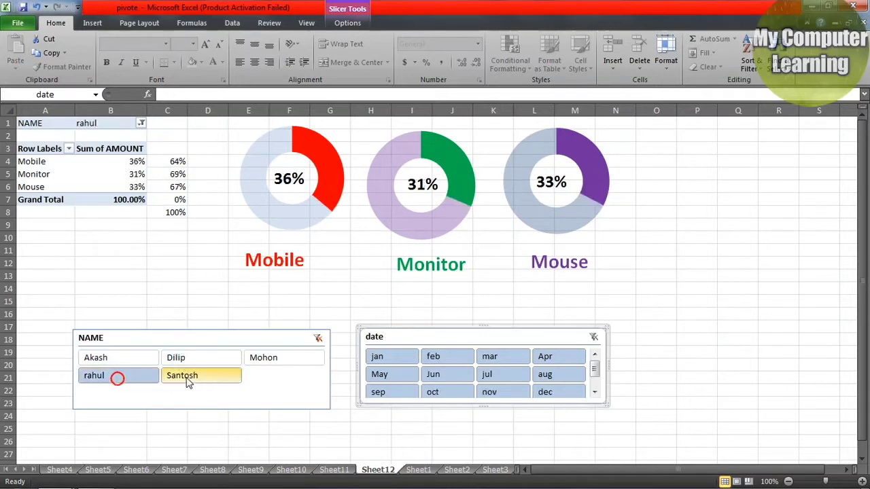
left_click(183, 375)
left_click(190, 358)
left_click(265, 361)
left_click(226, 374)
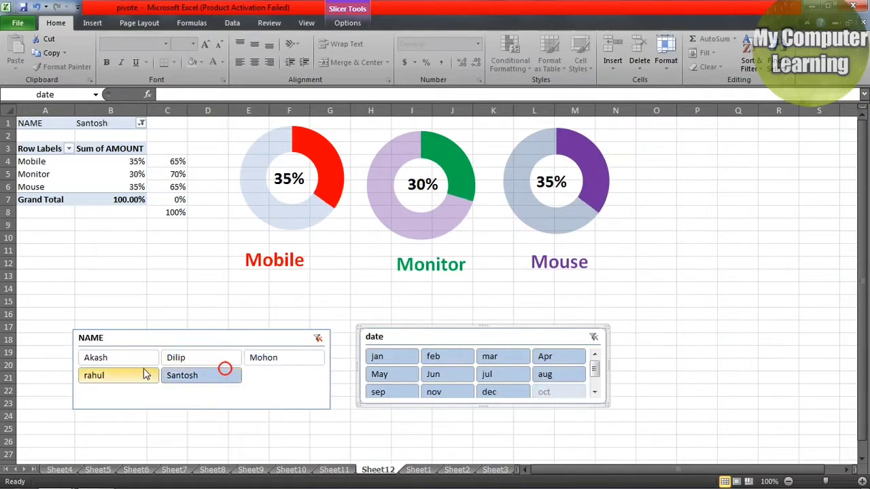
left_click(129, 360)
Step the date slicer from January to October, leaving Mobile 44%, Monitor 32%, Mouse 24%
left_click(389, 358)
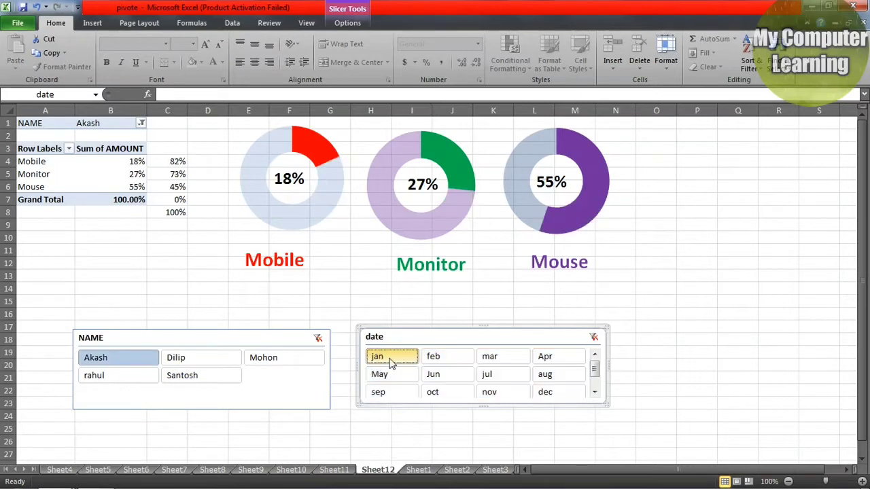
left_click(433, 358)
left_click(490, 357)
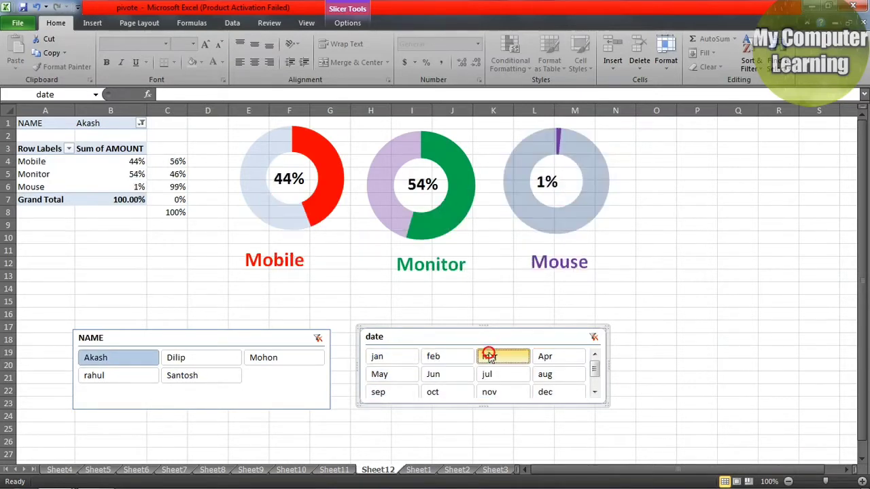
left_click(551, 357)
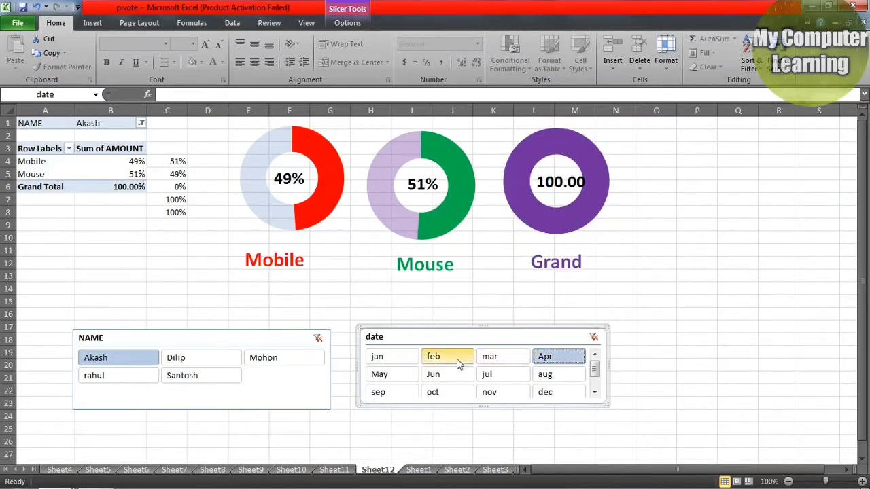
left_click(381, 374)
left_click(438, 378)
left_click(439, 378)
left_click(486, 376)
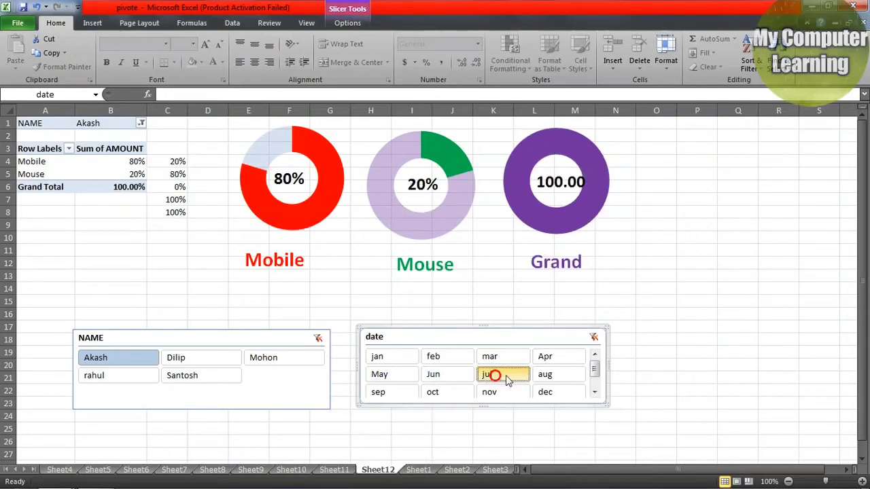
left_click(552, 375)
left_click(382, 393)
left_click(435, 392)
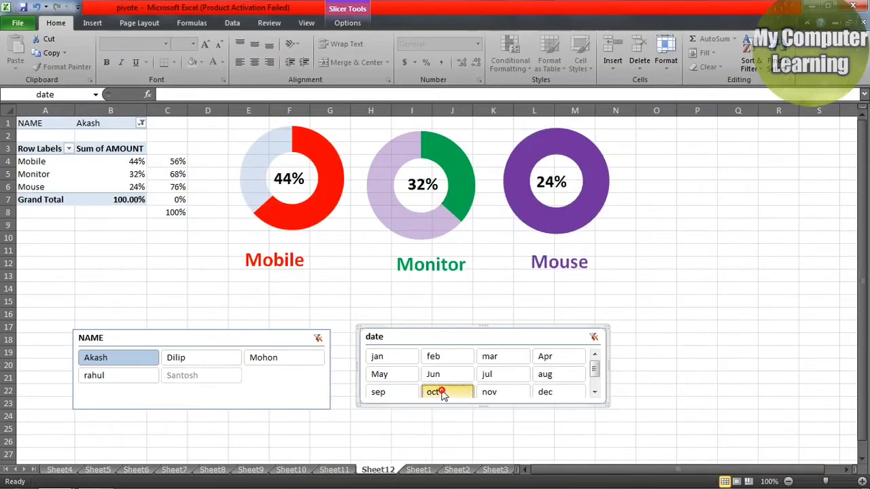
left_click(431, 469)
Scroll back up through Sheet1's raw sales records to review the data
scroll(145, 292, "down", 8)
scroll(173, 260, "up", 4)
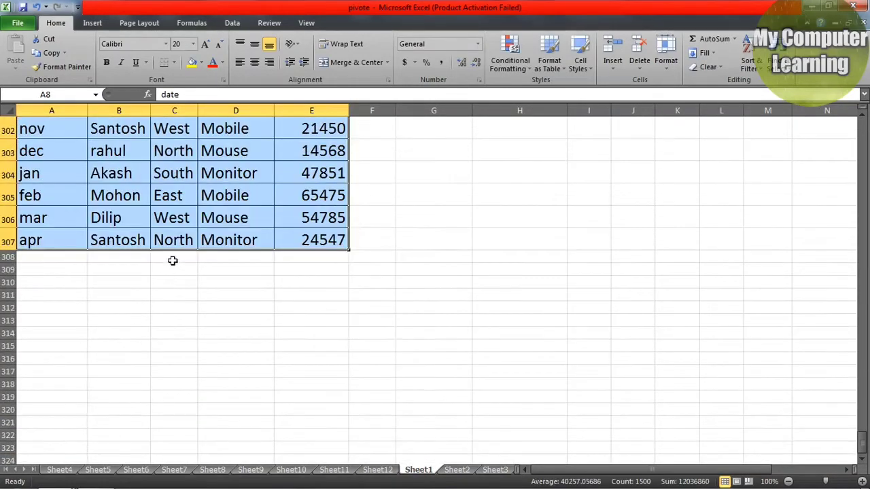
left_click(174, 241)
scroll(174, 237, "up", 8)
scroll(172, 228, "up", 8)
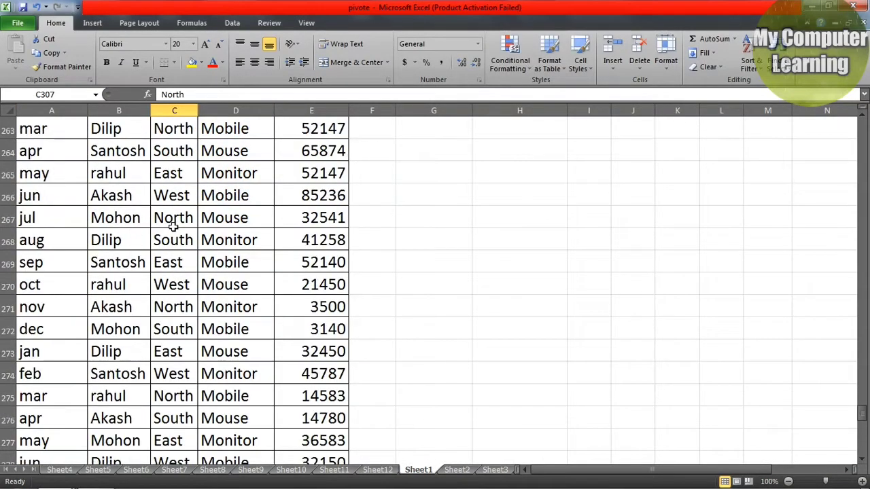
scroll(171, 211, "up", 8)
scroll(173, 194, "up", 7)
scroll(173, 191, "up", 8)
scroll(174, 180, "up", 9)
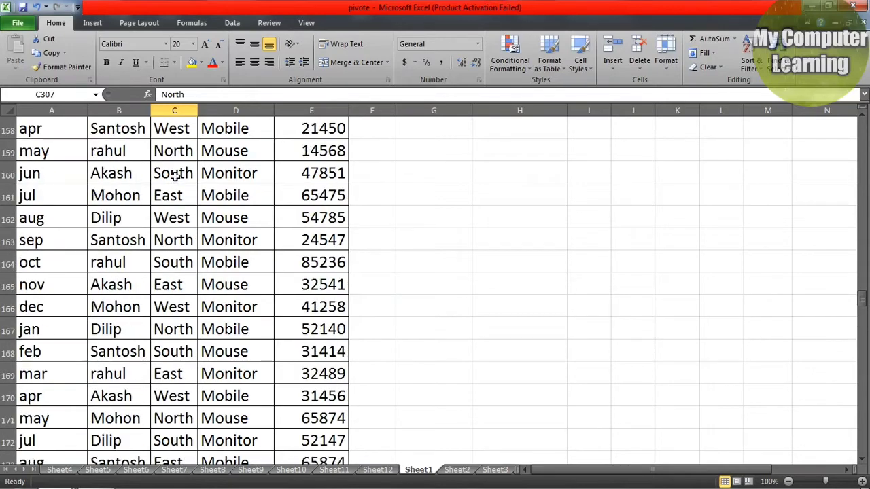
scroll(174, 173, "up", 8)
scroll(176, 167, "up", 9)
scroll(176, 167, "up", 12)
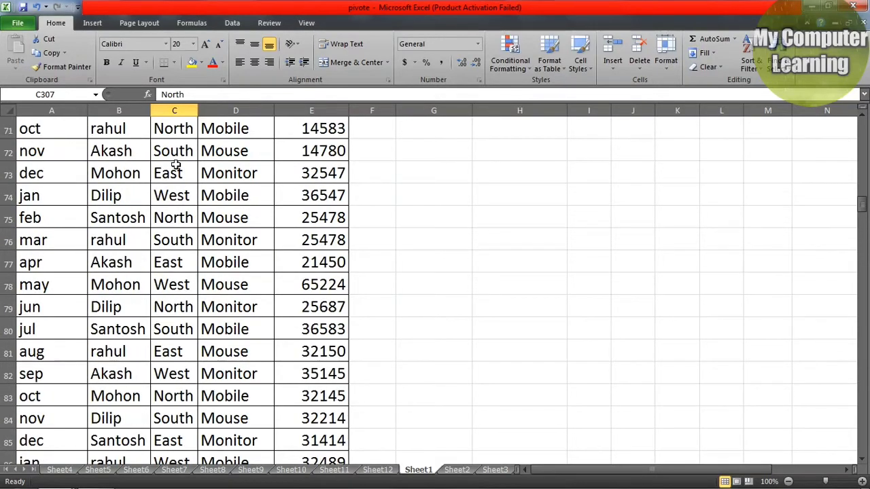
left_click(378, 470)
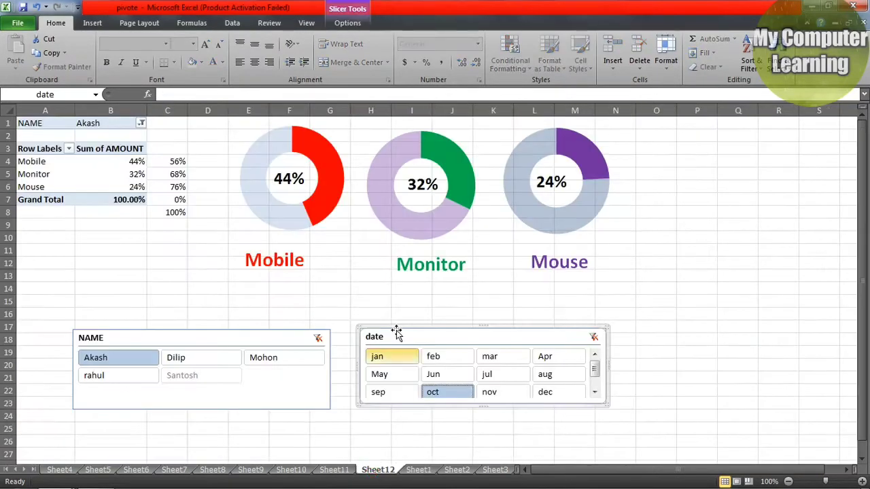
left_click(192, 357)
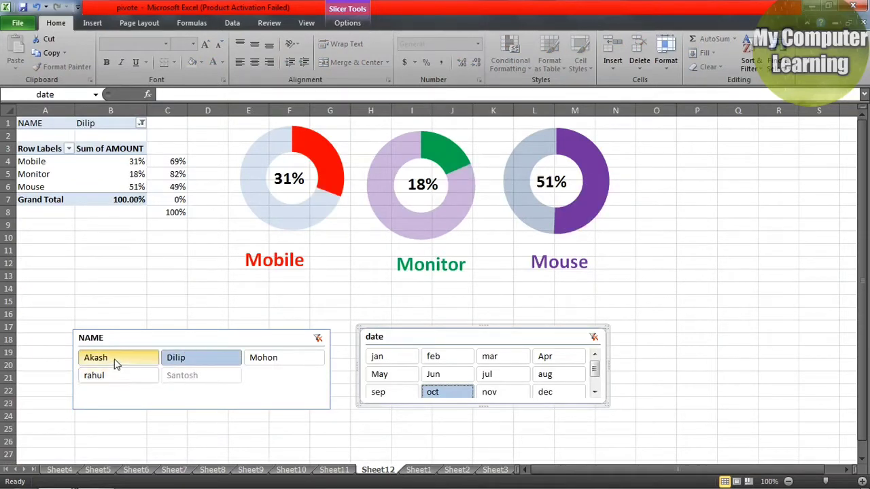
left_click(114, 359)
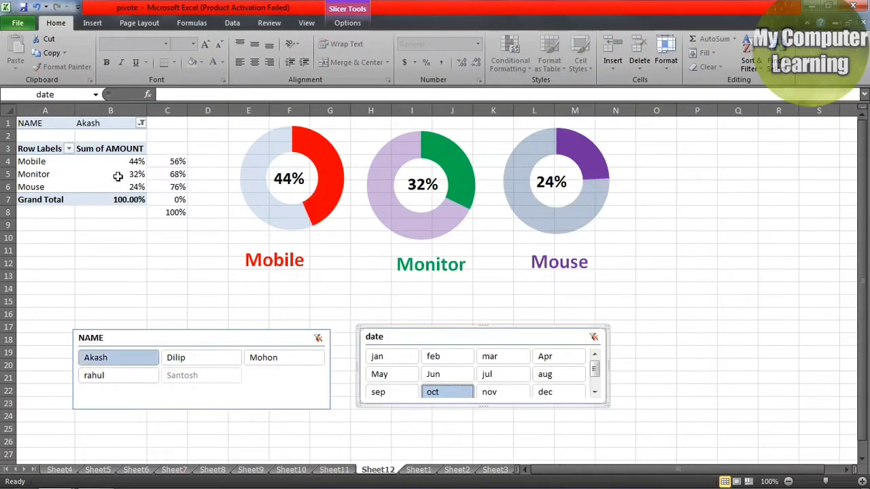
left_click(196, 357)
left_click(136, 376)
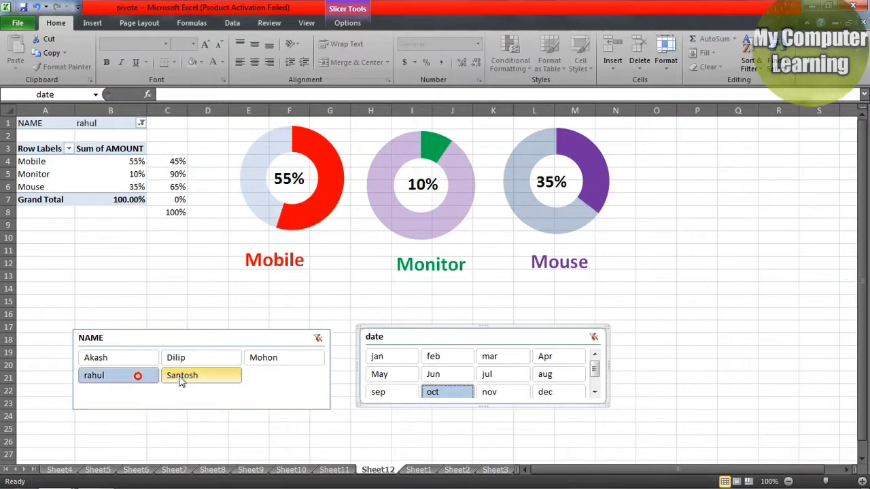
left_click(180, 375)
left_click(193, 358)
left_click(265, 357)
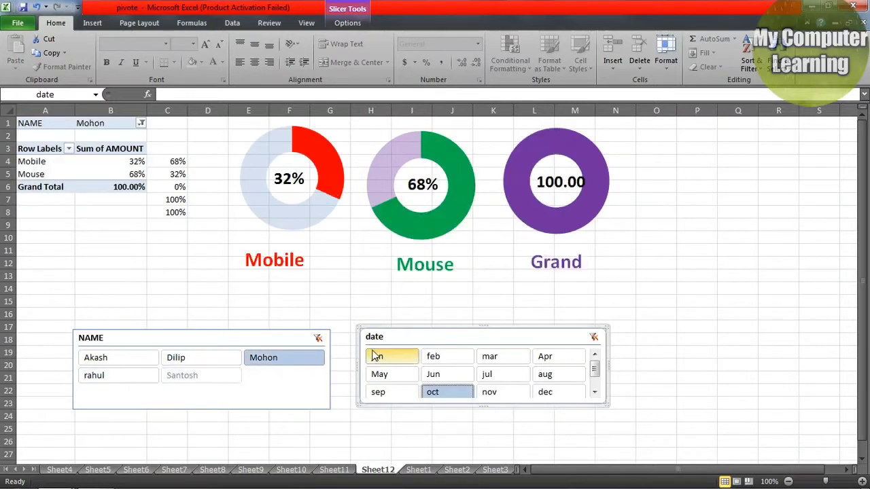
left_click(376, 355)
left_click(468, 361)
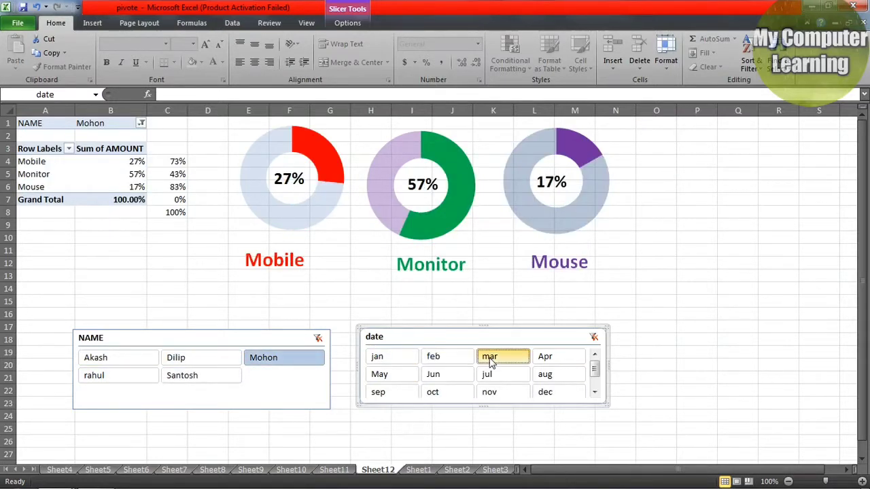
left_click(493, 357)
left_click(497, 381)
left_click(388, 377)
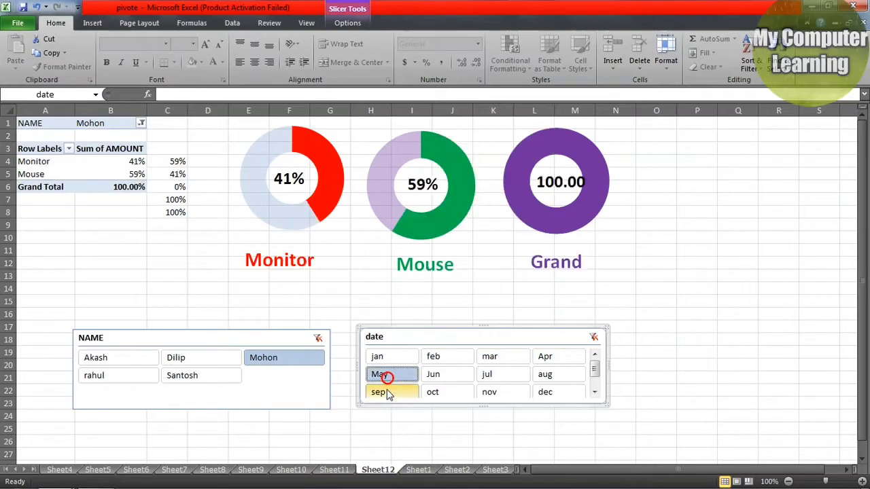
left_click(382, 392)
left_click(435, 392)
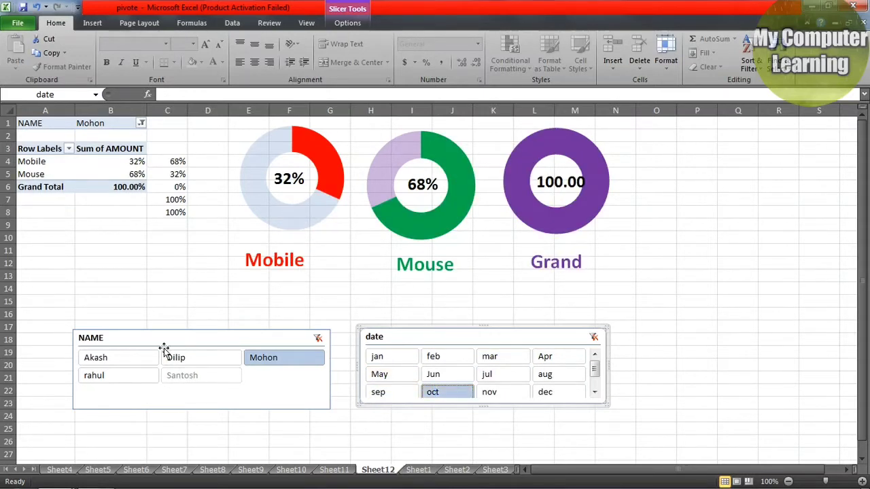
left_click(98, 360)
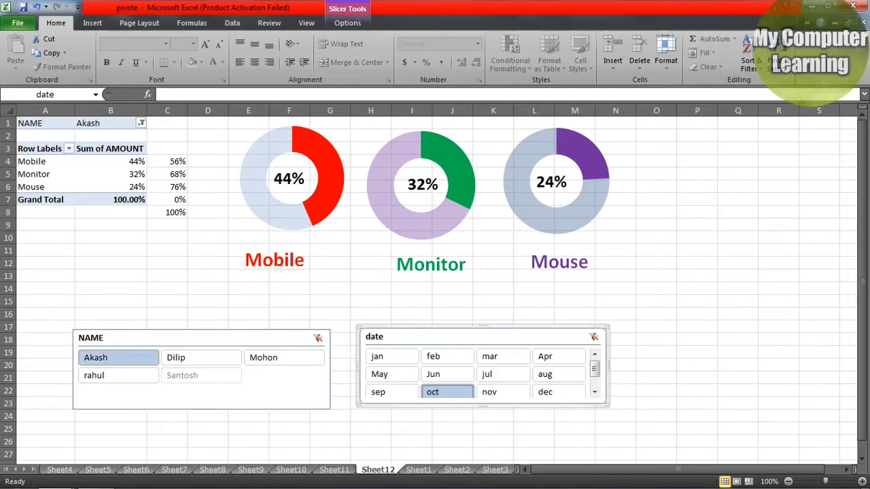
Bring up the pivote workbook's Sheet12 donut dashboard from the taskbar preview
mouse_move(54, 475)
left_click(190, 406)
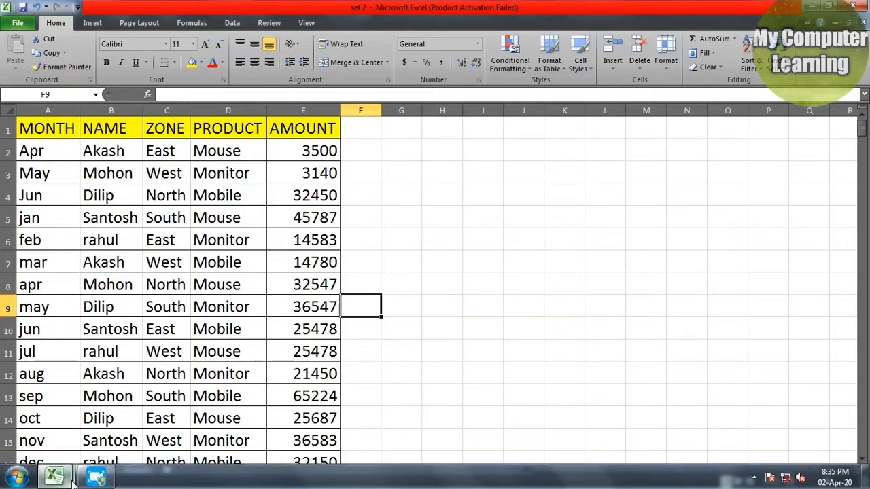
mouse_move(54, 476)
left_click(142, 408)
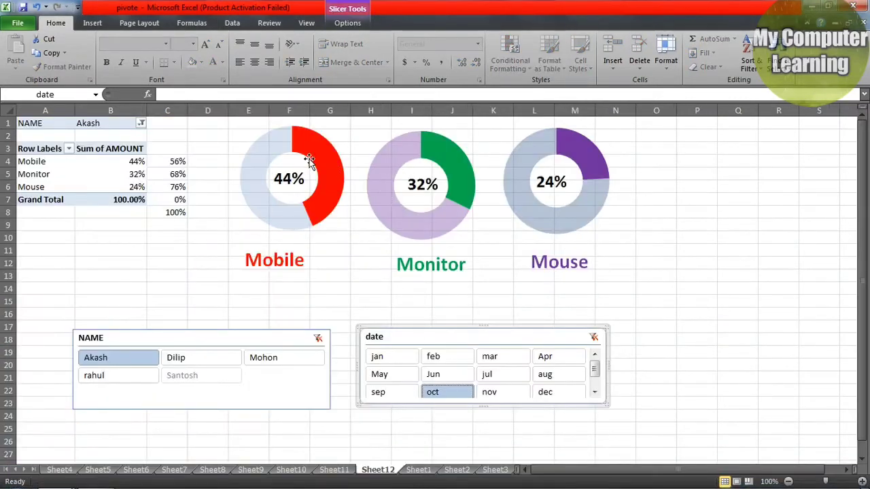
Try several names in the NAME slicer, then clear the name filter
left_click(226, 346)
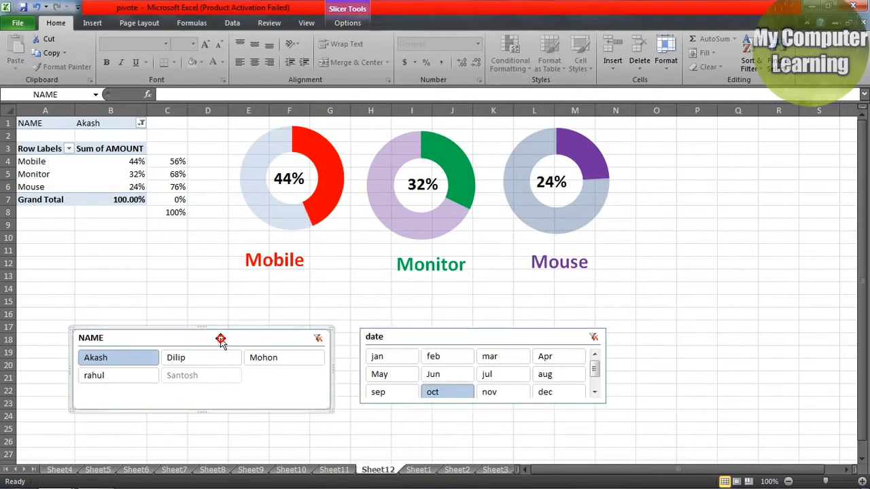
left_click(106, 376)
left_click(181, 359)
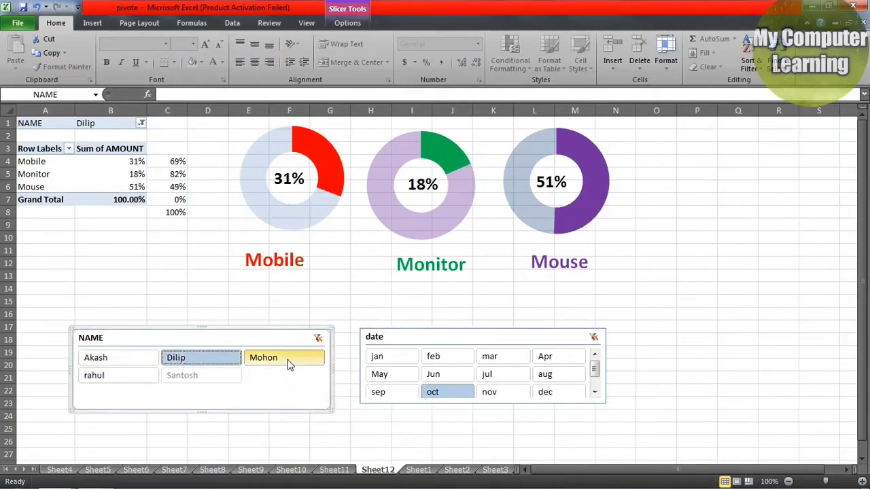
left_click(318, 338)
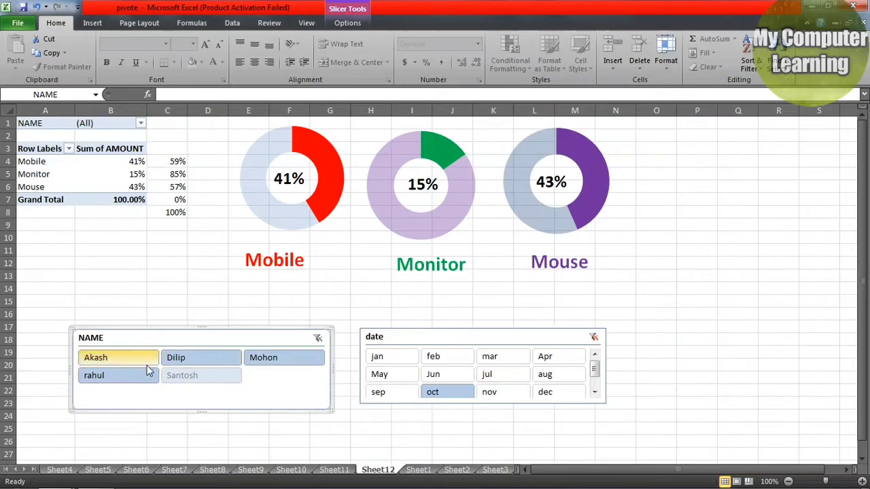
Filter via the B1 NAME report filter to single names, then All, enabling Select Multiple Items
left_click(140, 123)
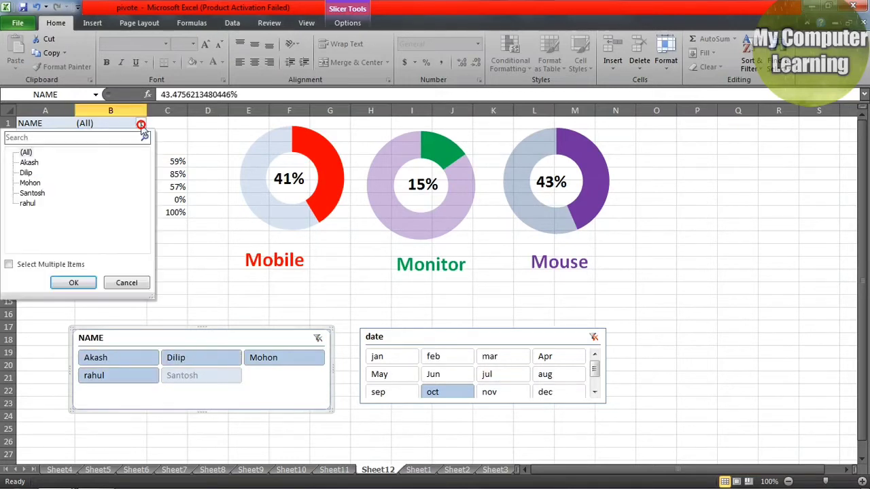
left_click(29, 163)
left_click(74, 283)
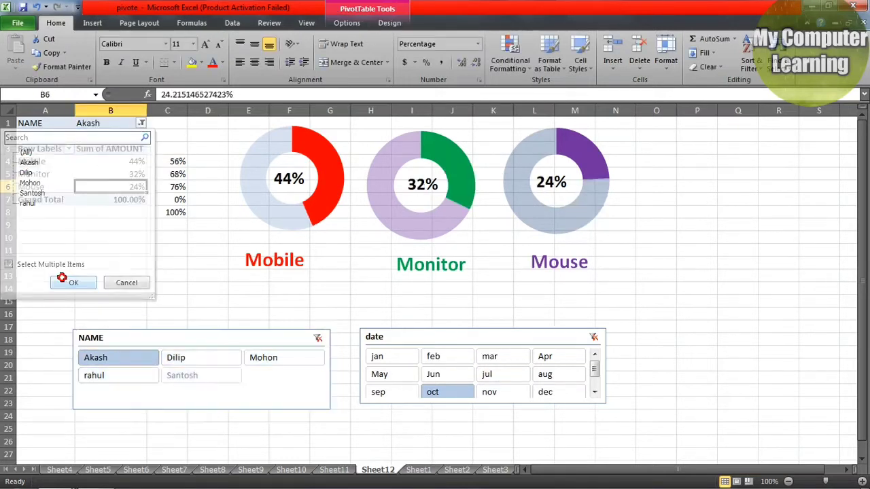
left_click(141, 123)
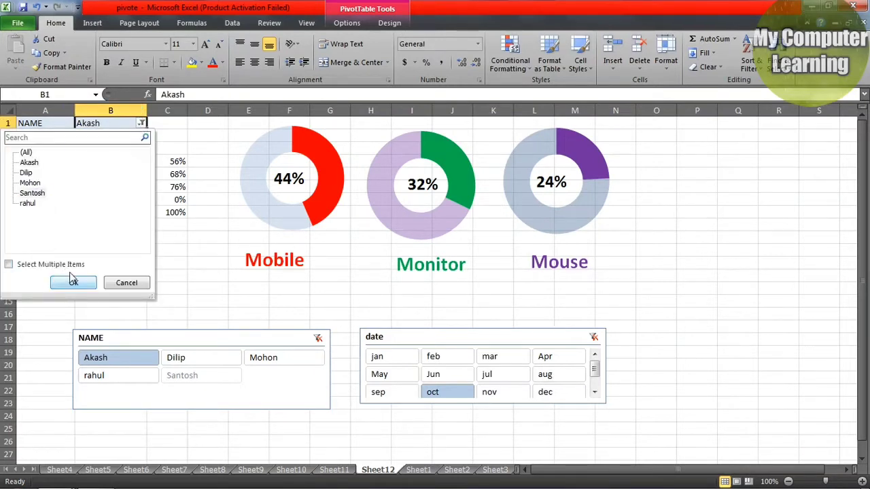
left_click(27, 163)
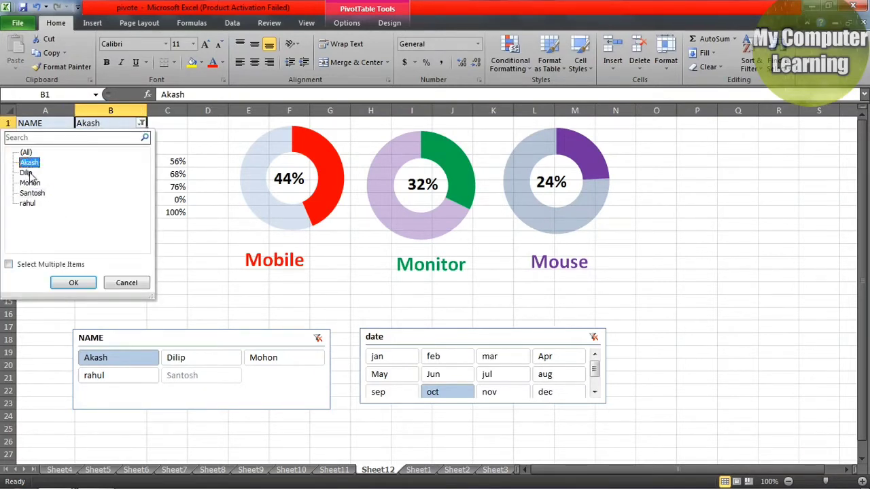
left_click(76, 284)
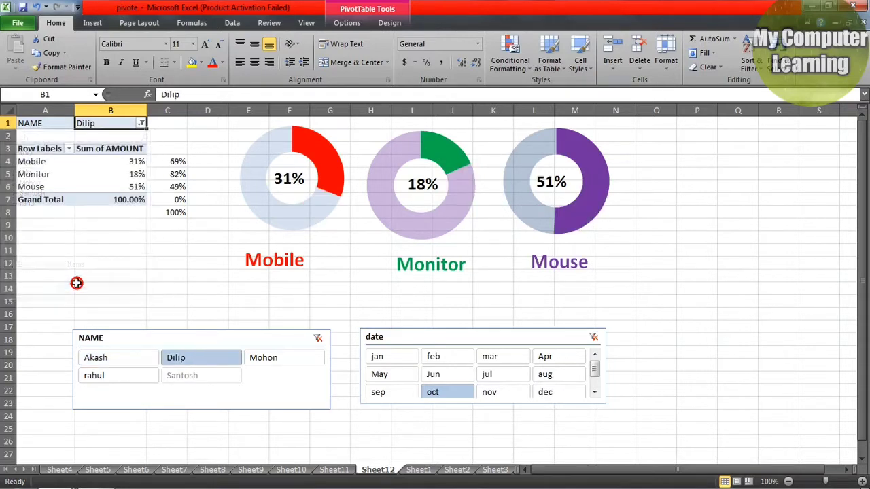
left_click(140, 122)
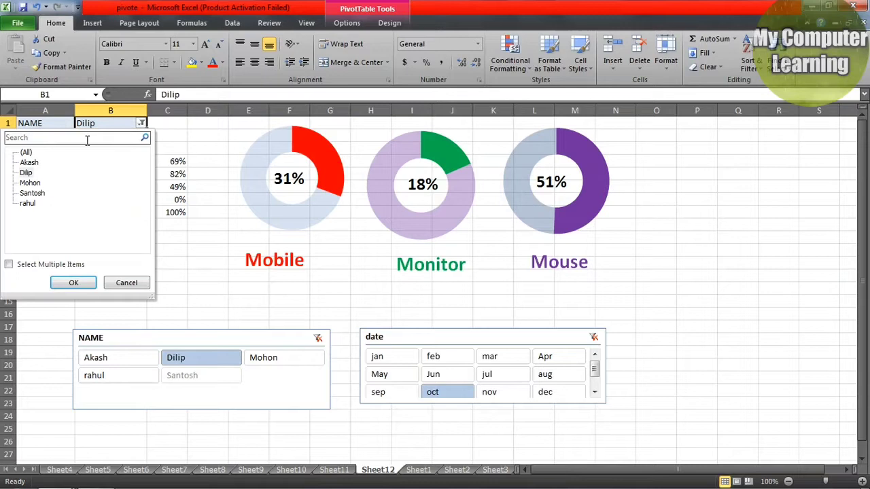
left_click(27, 153)
left_click(74, 283)
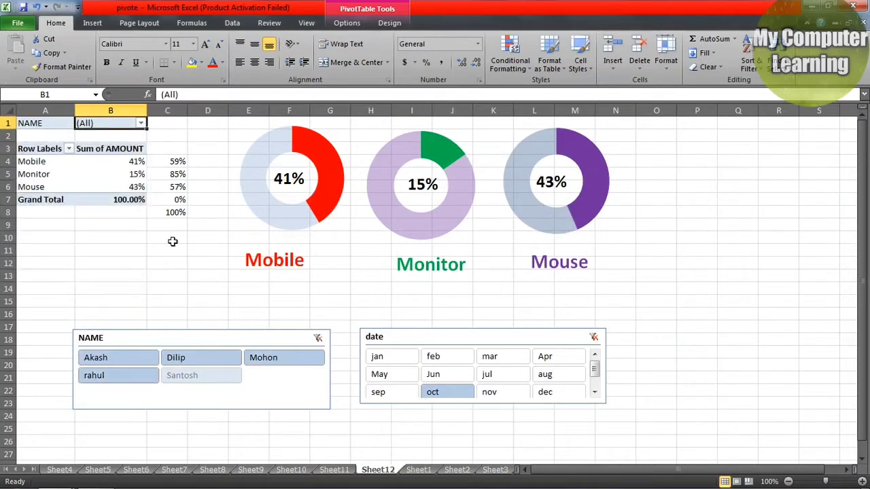
left_click(141, 123)
left_click(9, 265)
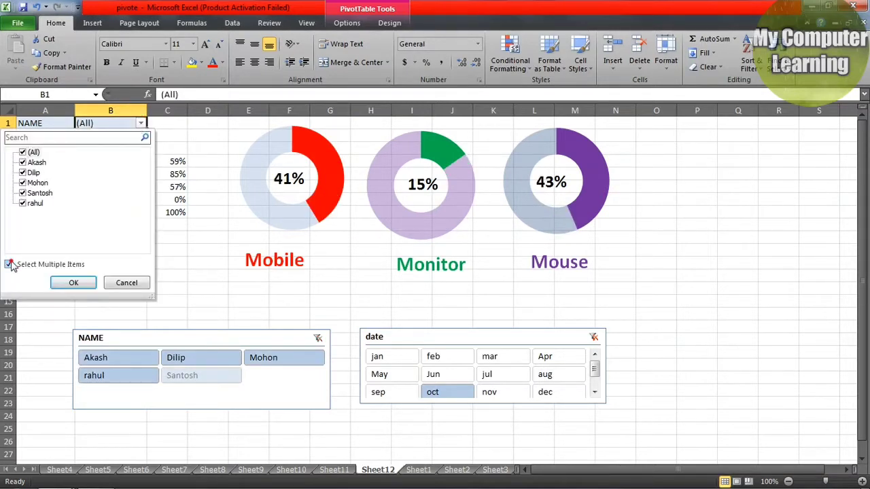
left_click(70, 285)
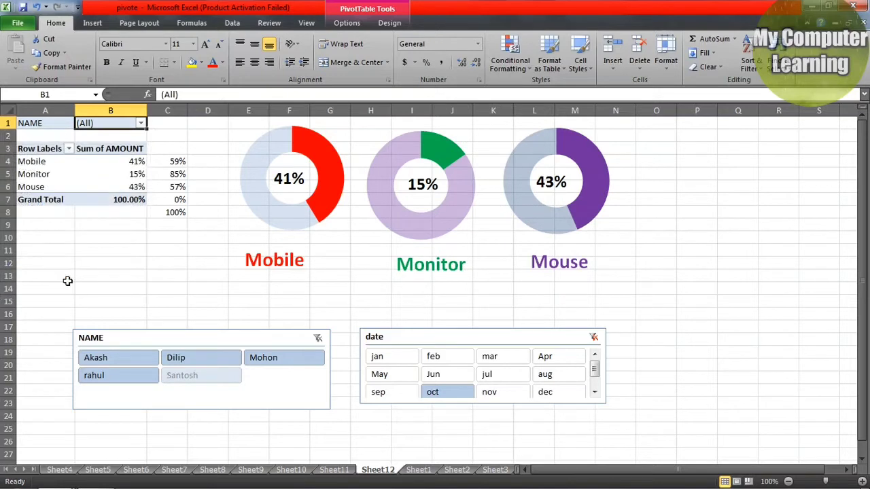
Clear the month filter and pick one salesperson, giving 37%, 37% and 26% shares
left_click(594, 337)
left_click(182, 381)
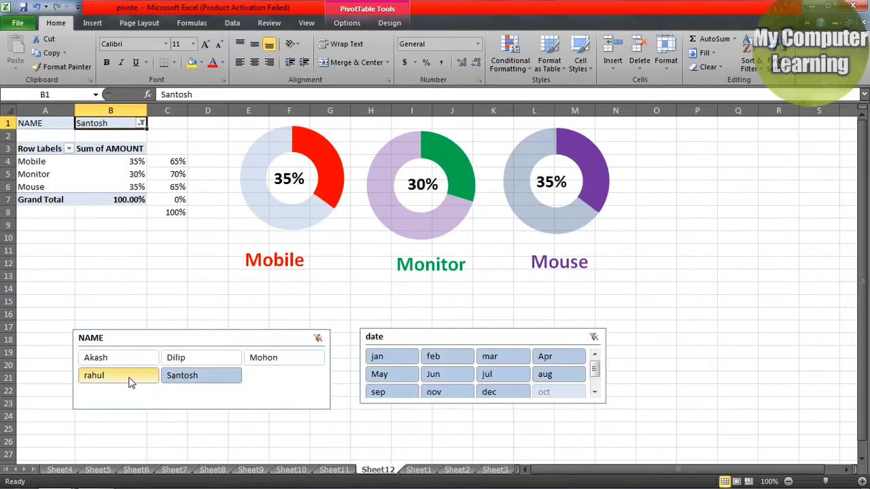
left_click(129, 376)
left_click(130, 359)
mouse_move(68, 479)
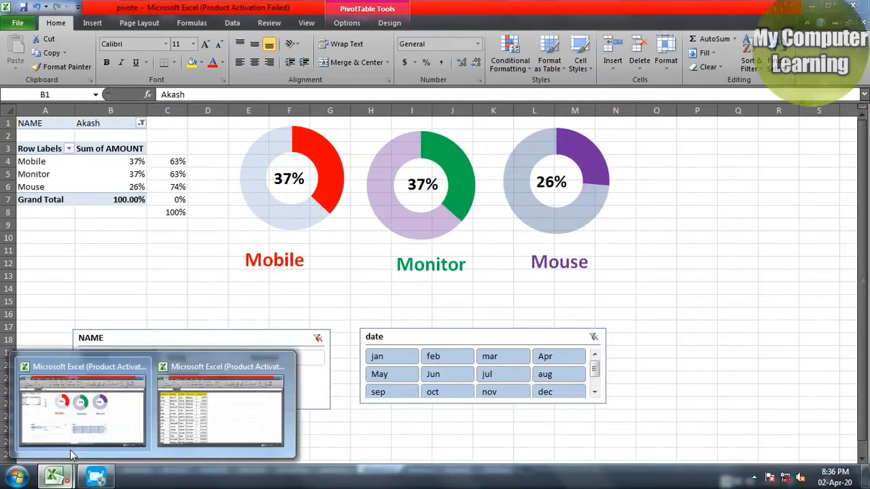
left_click(205, 414)
Select the whole MONTH-to-AMOUNT sales table in set 2 with Ctrl+A
left_click(226, 185)
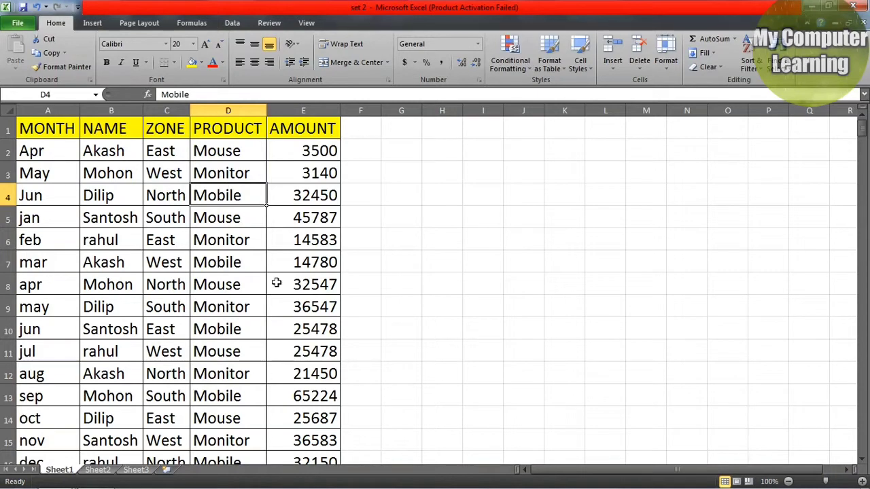
left_click(117, 197)
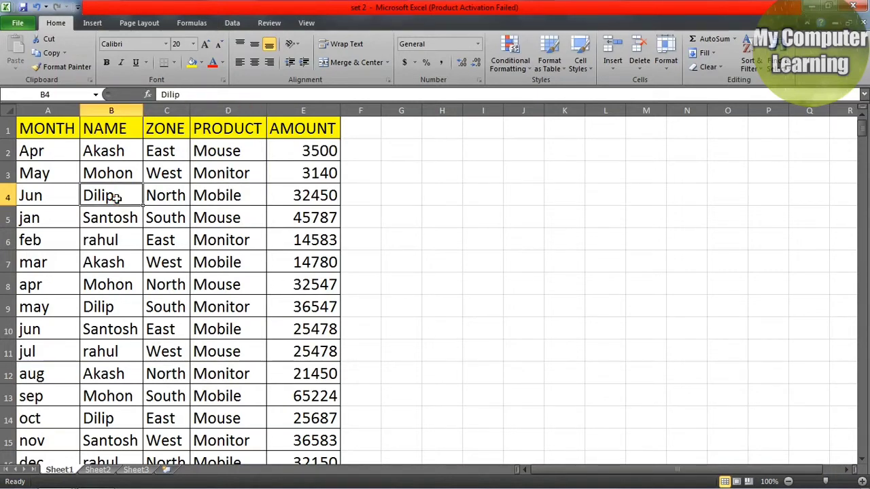
key("ctrl+a")
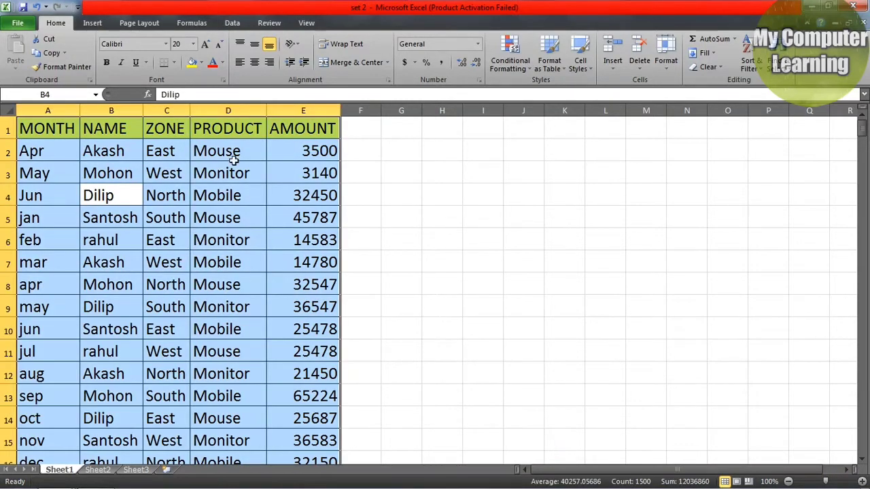
left_click(85, 25)
Create a blank PivotTable1 on a new Sheet4 and dock its field list
left_click(21, 46)
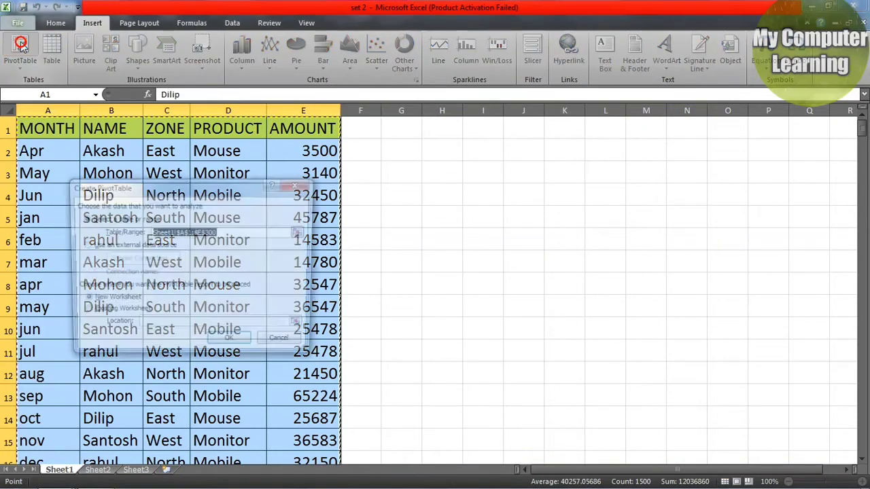
left_click_drag(170, 193, 527, 142)
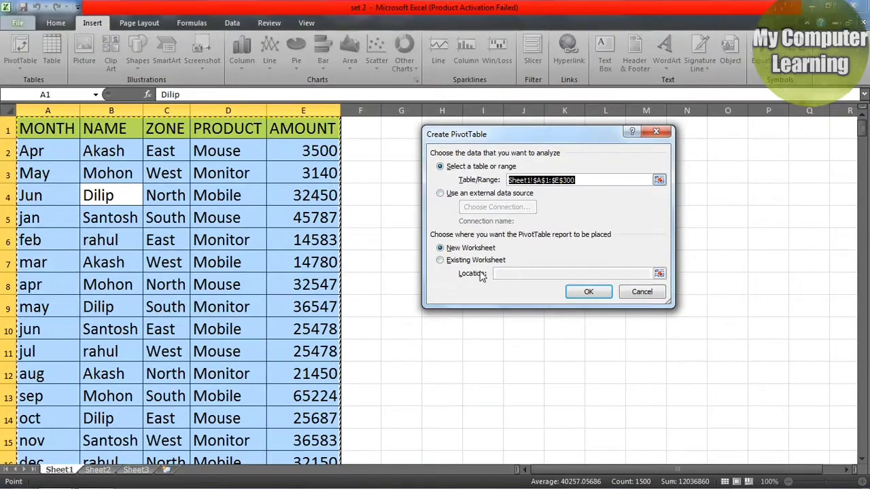
left_click(441, 261)
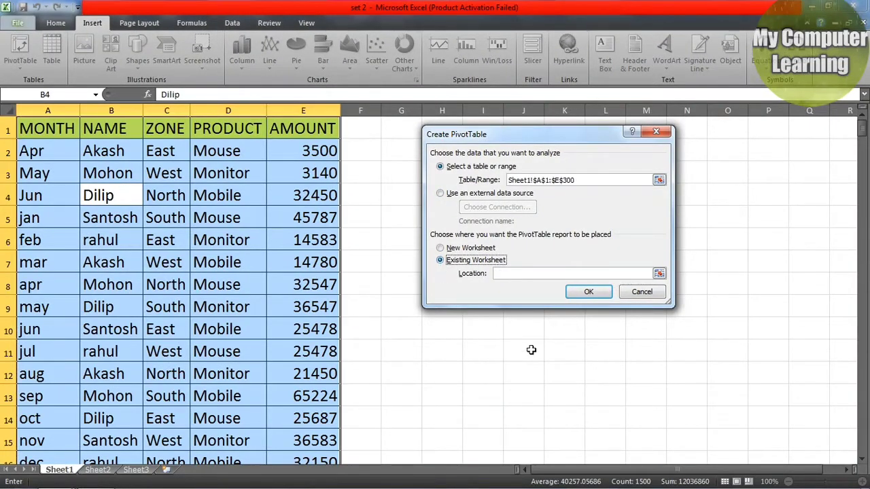
left_click(583, 294)
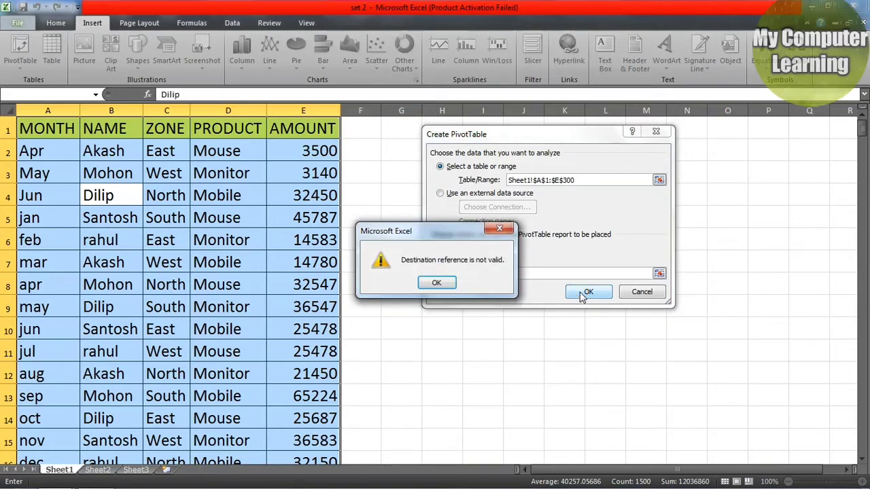
left_click(437, 283)
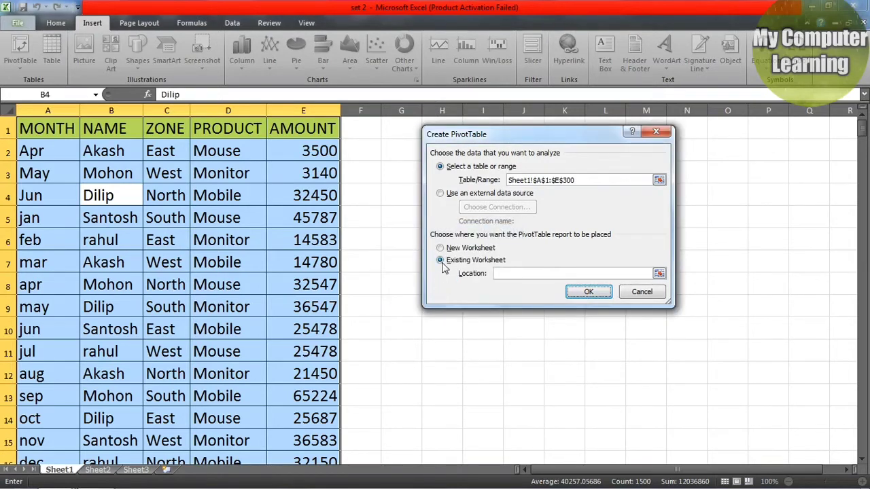
left_click(440, 248)
left_click(578, 293)
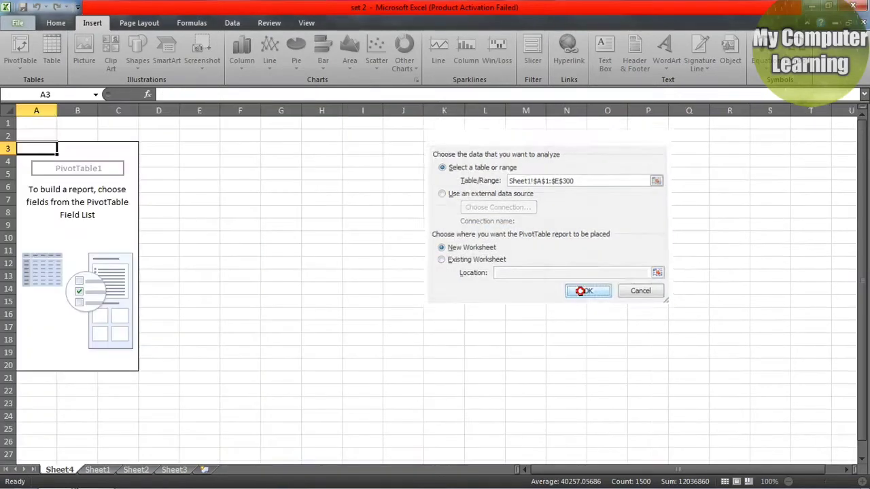
left_click_drag(618, 265, 676, 116)
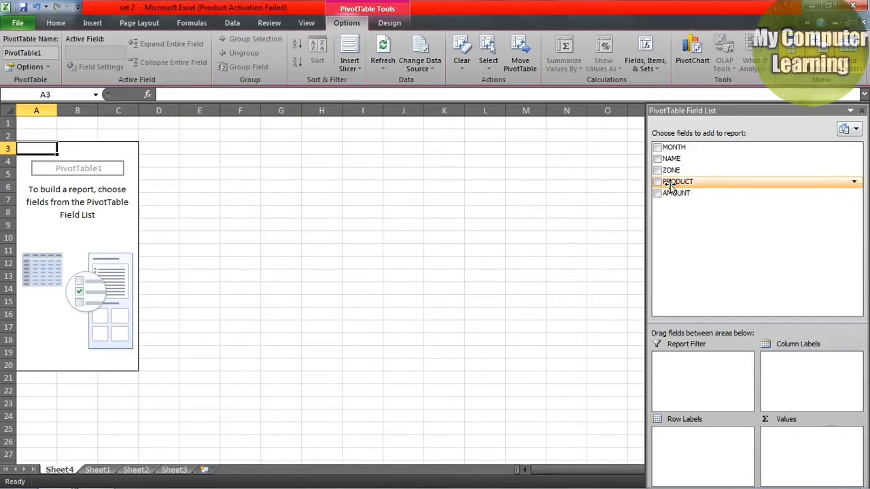
Lay out PRODUCT rows, a NAME filter and Sum of AMOUNT (Mobile 4239556, total 12036860)
left_click_drag(670, 184, 684, 435)
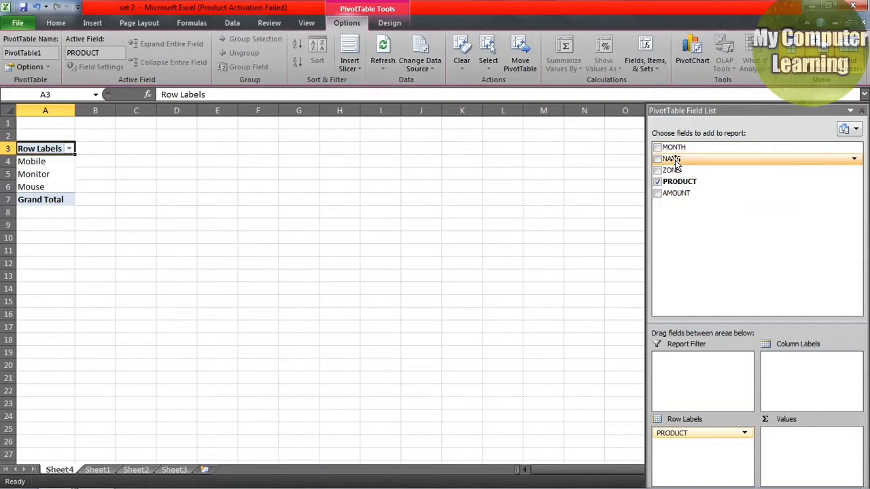
left_click_drag(673, 160, 667, 371)
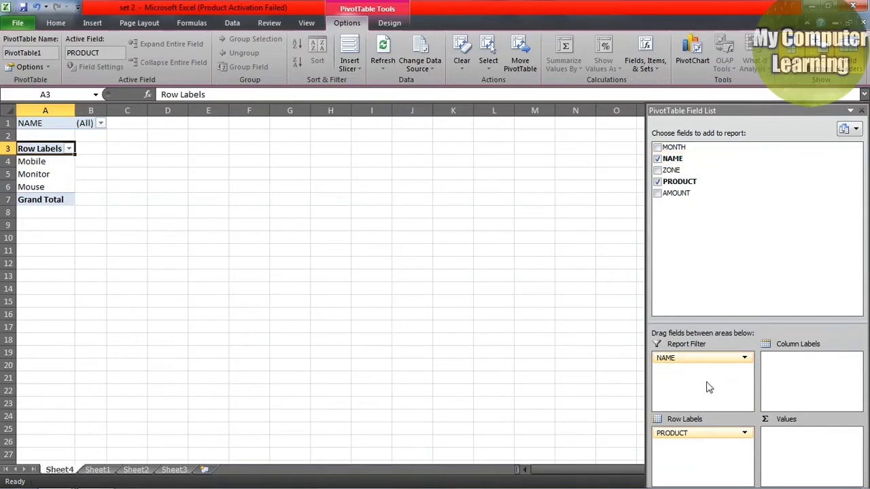
mouse_move(680, 193)
left_mouse_down()
mouse_move(797, 449)
mouse_move(792, 443)
left_mouse_up()
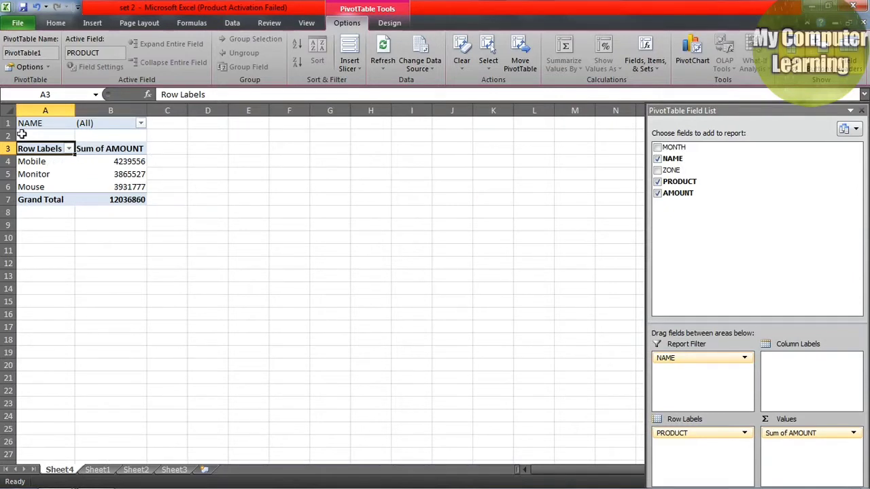
left_click_drag(42, 110, 111, 110)
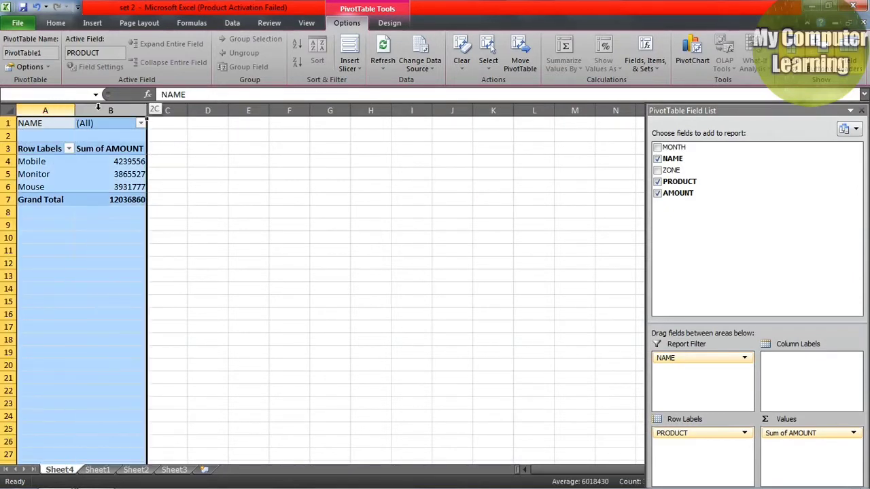
AutoFit columns A and B to the pivot contents, then select AMOUNT values B4:B7
left_click(55, 23)
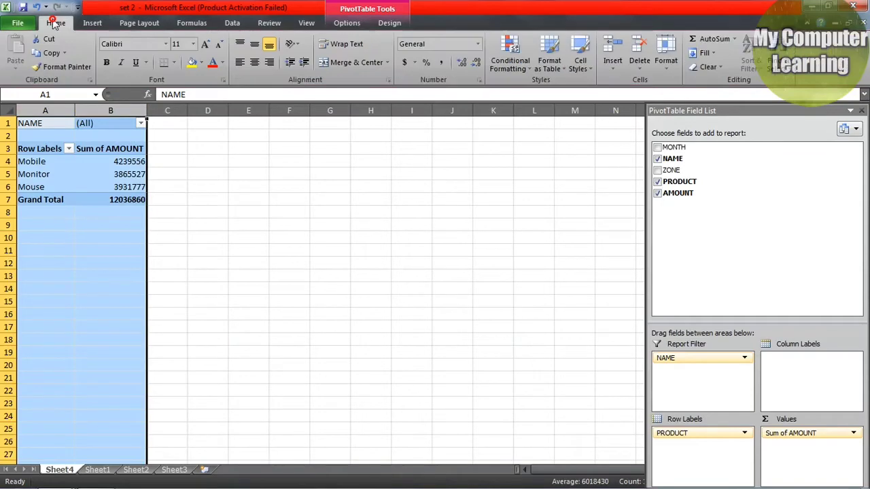
left_click(204, 44)
left_click(241, 198)
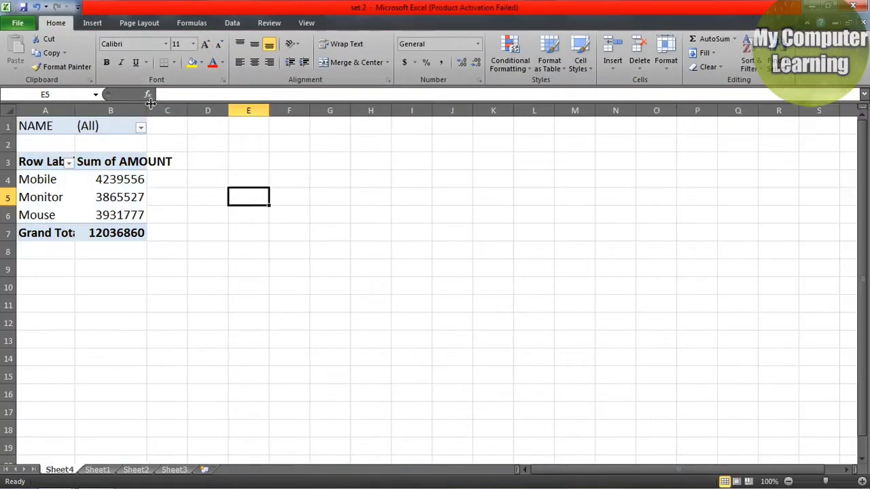
double_click(74, 110)
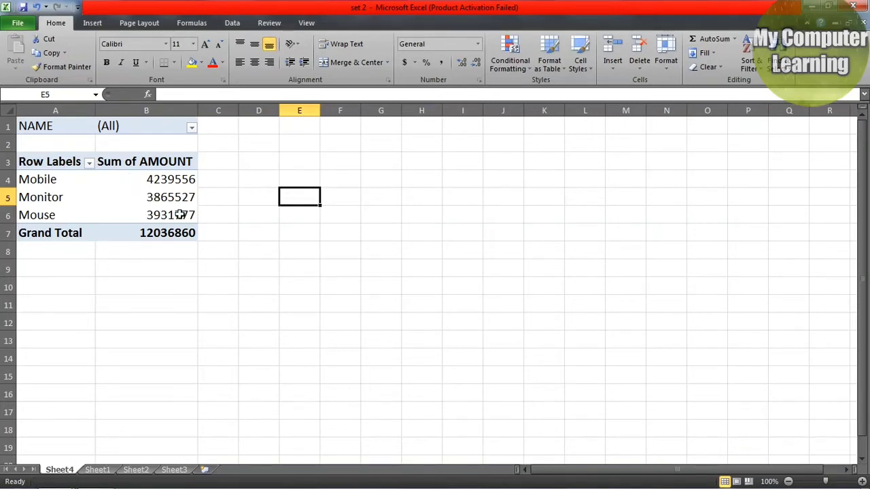
left_click(161, 181)
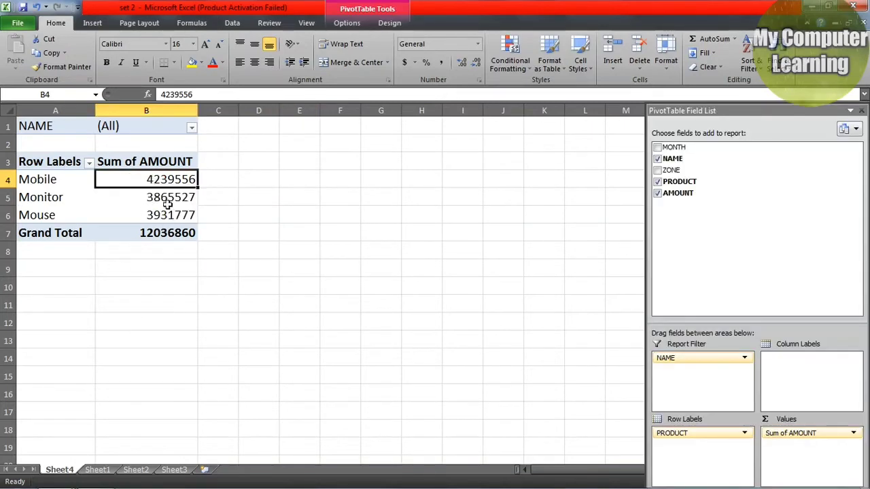
left_click(161, 238)
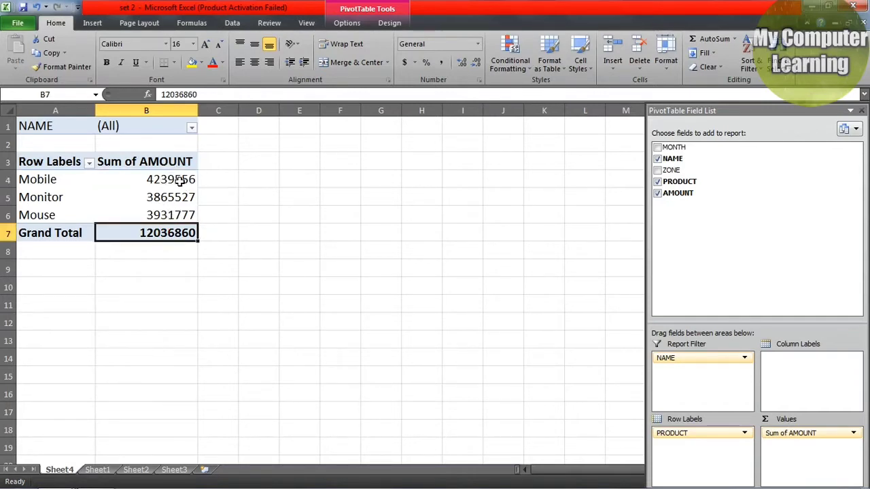
left_click(303, 194)
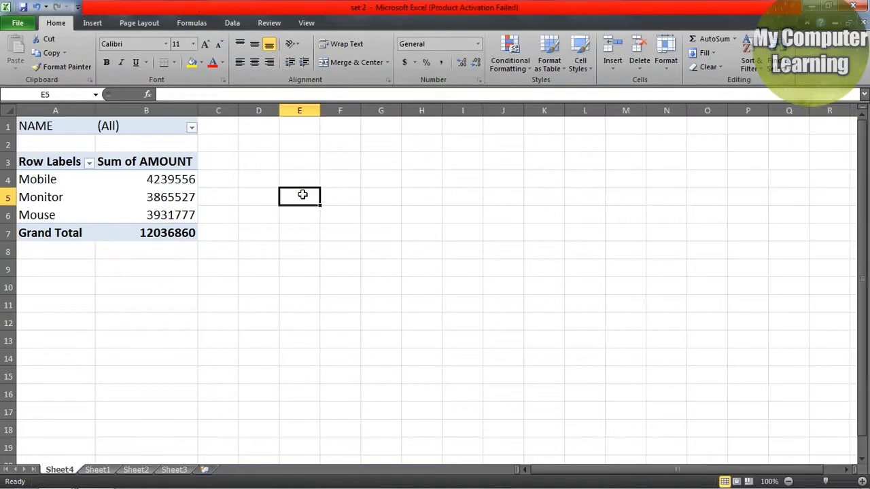
left_click_drag(174, 179, 175, 226)
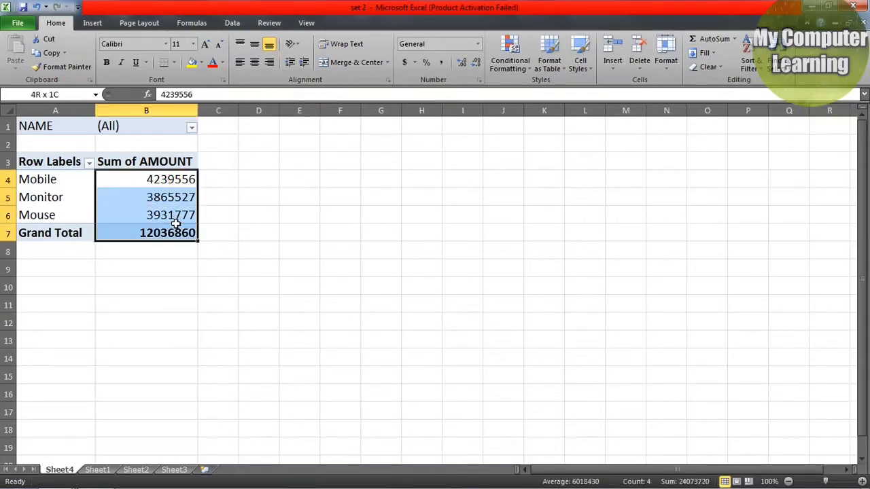
Show B4:B7 as % of Column Total: Mobile 35.22%, Monitor 32.11%, Mouse 32.66%
right_click(176, 196)
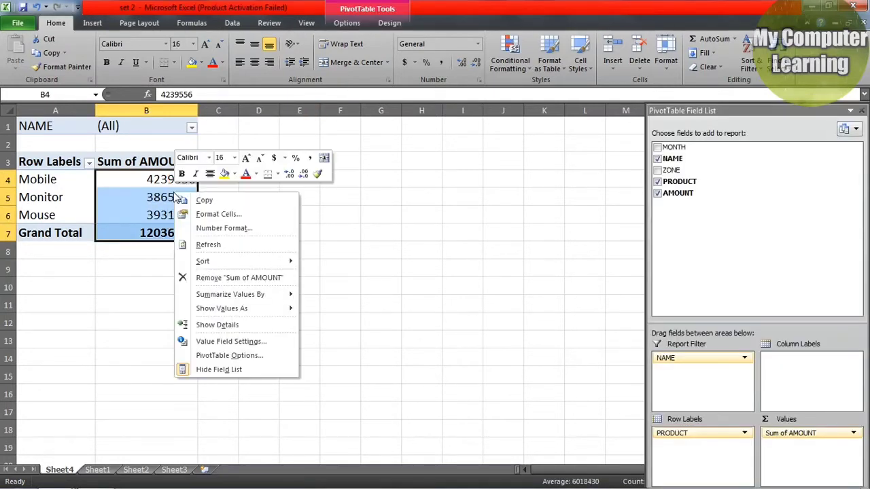
mouse_move(204, 311)
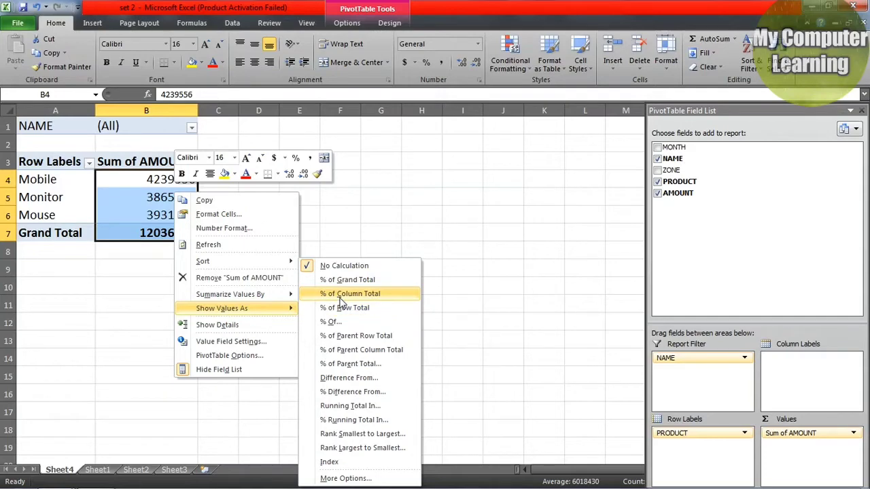
left_click(331, 214)
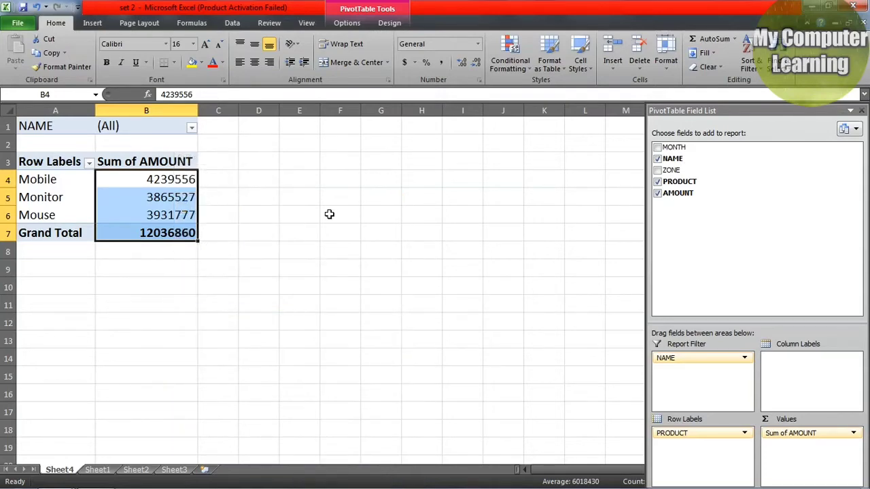
left_click(330, 213)
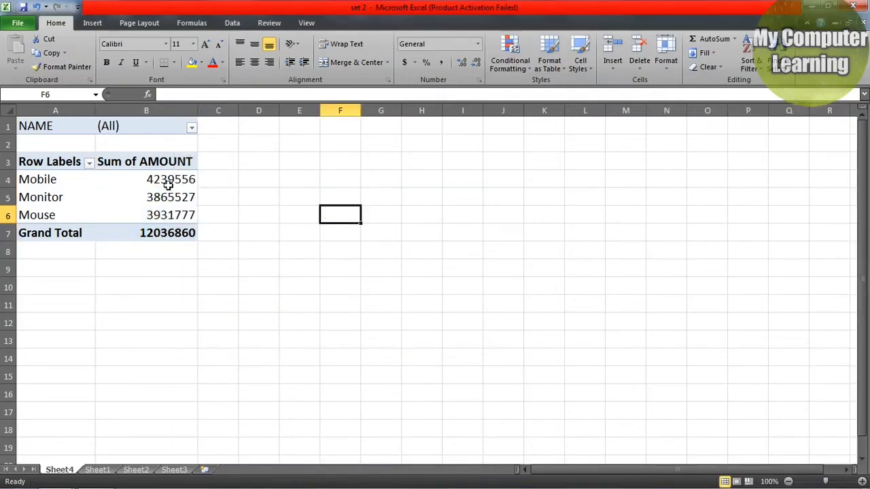
mouse_move(167, 185)
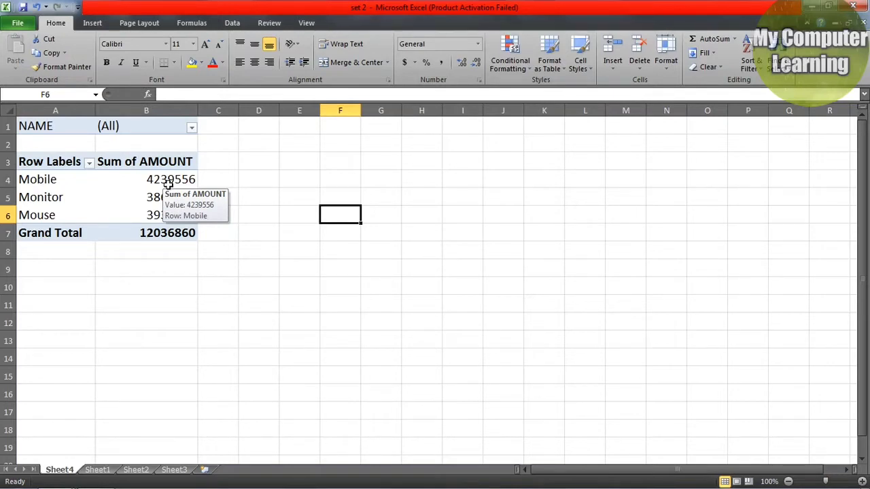
left_click(286, 186)
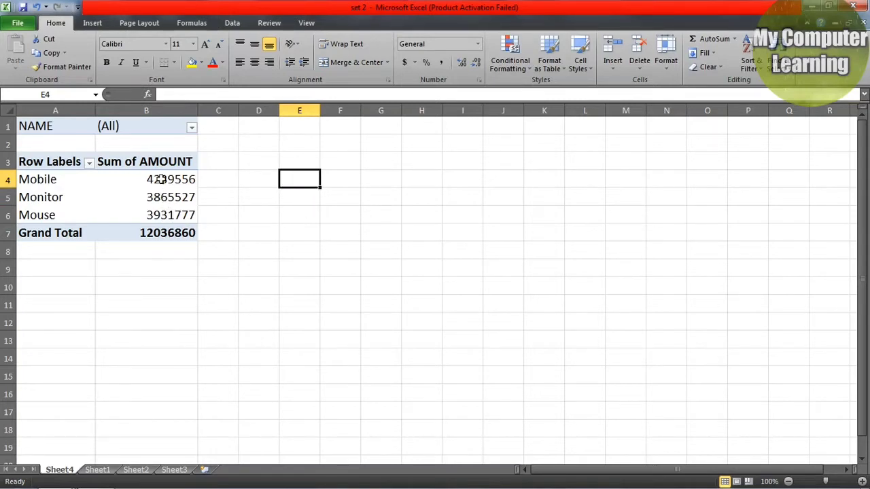
left_click_drag(161, 180, 168, 232)
right_click(167, 212)
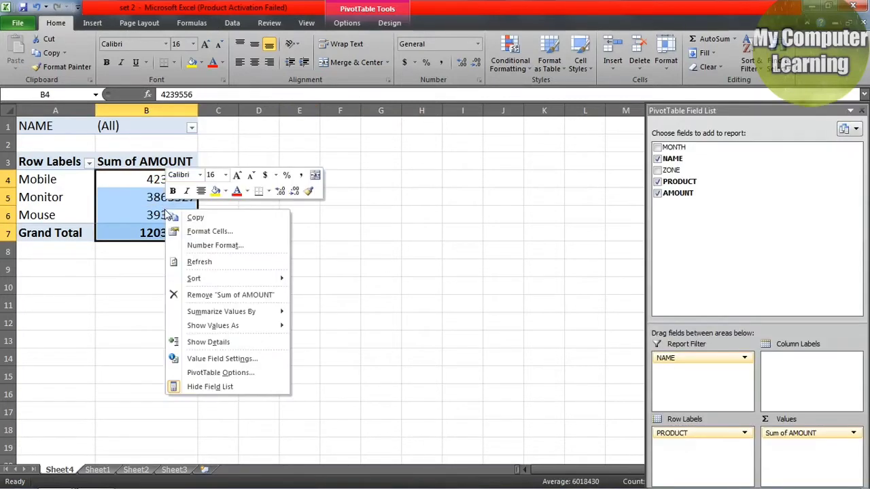
mouse_move(197, 329)
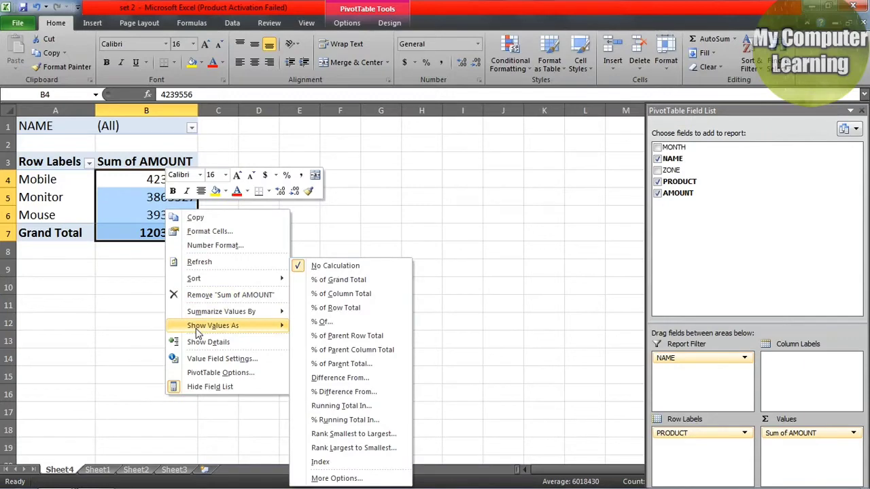
left_click(339, 297)
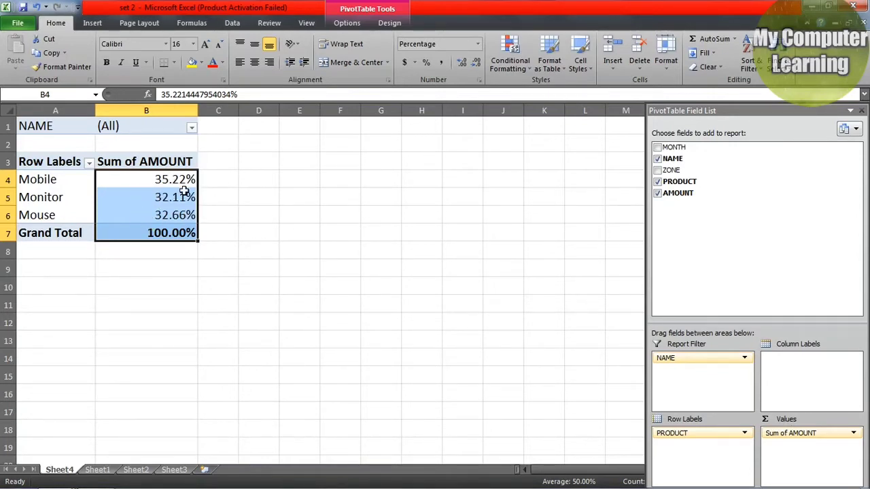
right_click(185, 193)
Set the Percentage format to 0 decimal places: Mobile 35%, Monitor 32%, Mouse 33%
left_click(220, 212)
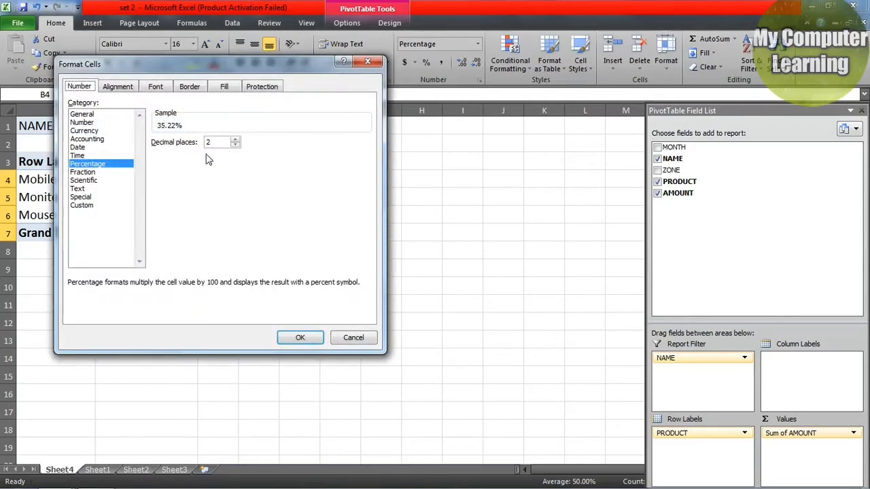
left_click(234, 144)
left_click(235, 145)
left_click(303, 337)
left_click(314, 240)
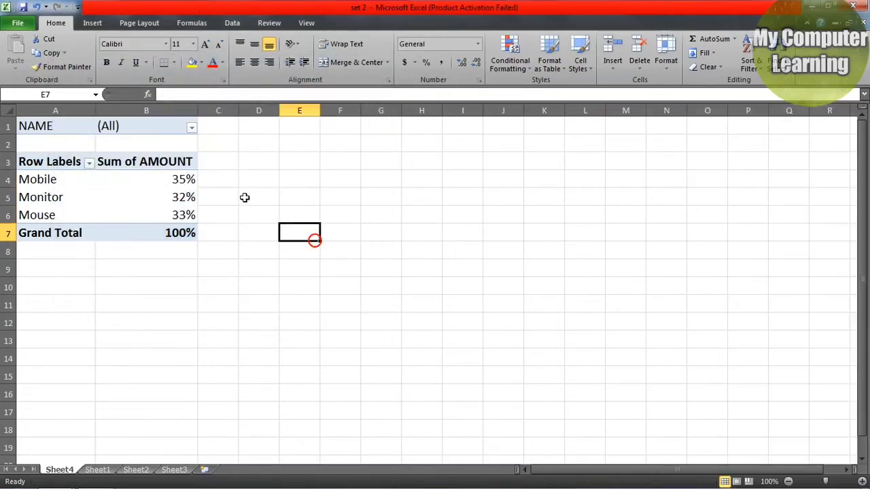
mouse_move(186, 178)
mouse_move(19, 481)
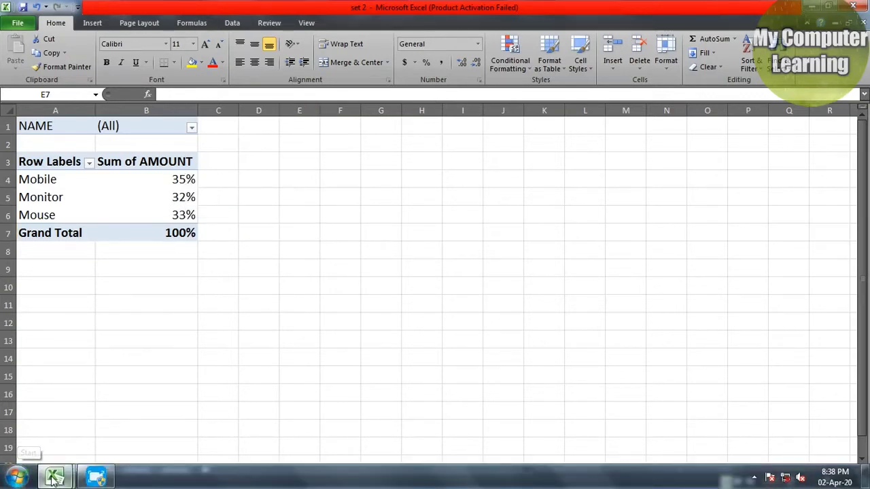
mouse_move(54, 476)
left_click(125, 414)
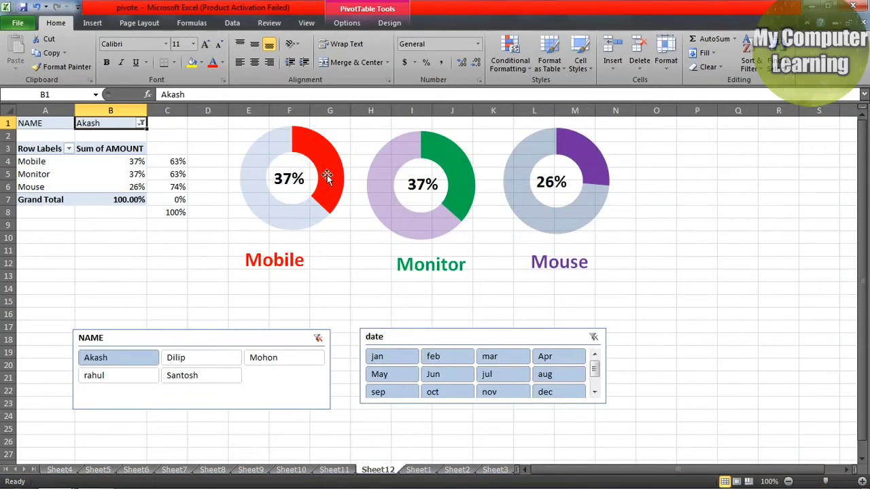
mouse_move(273, 141)
left_click(68, 481)
left_click(197, 412)
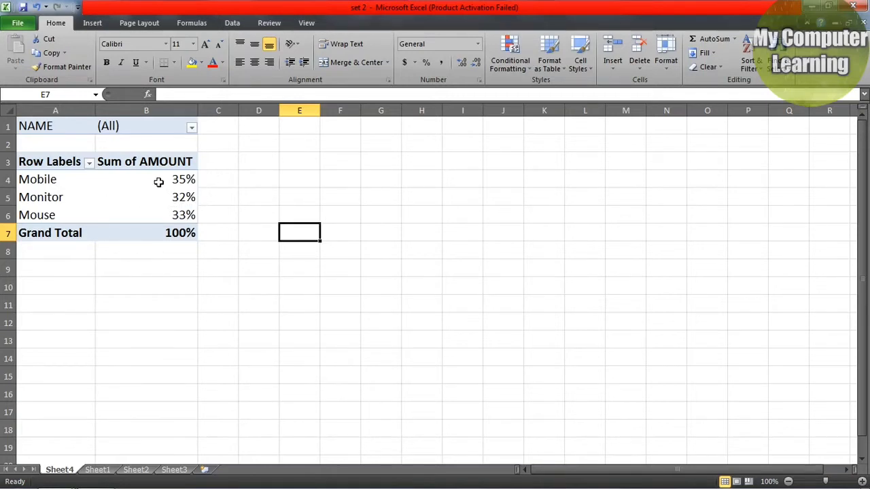
Enter =1-B4 in C4, replacing the generated GETPIVOTDATA reference
left_click(213, 181)
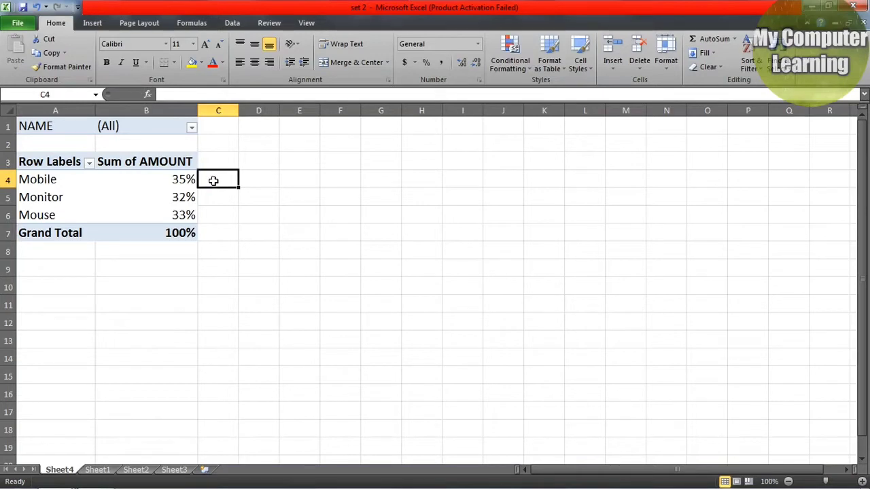
type("=")
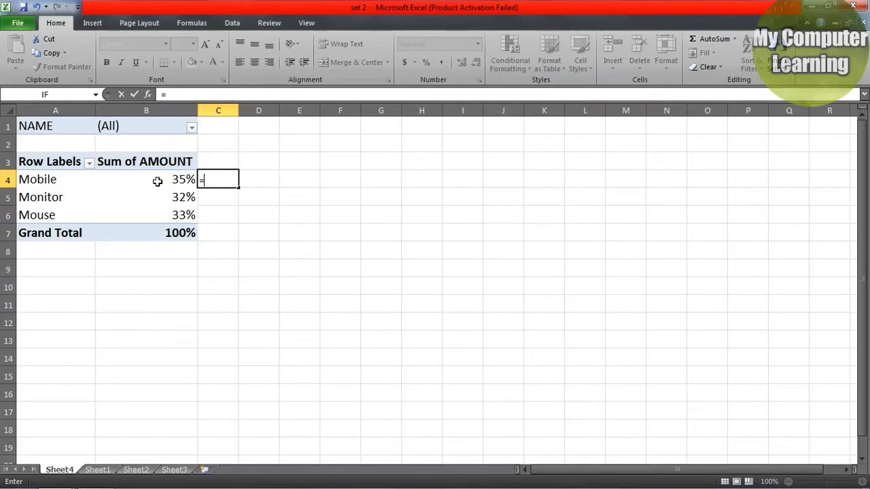
left_click(158, 180)
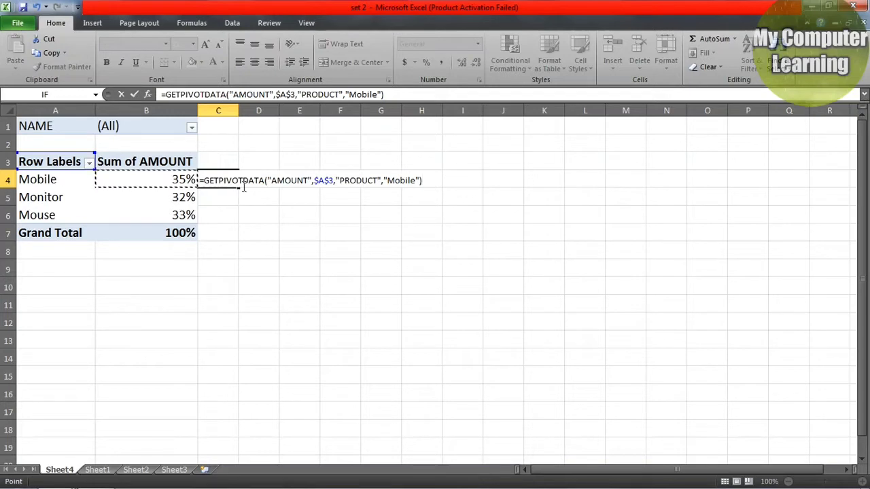
left_click(390, 95)
key("BackSpace")
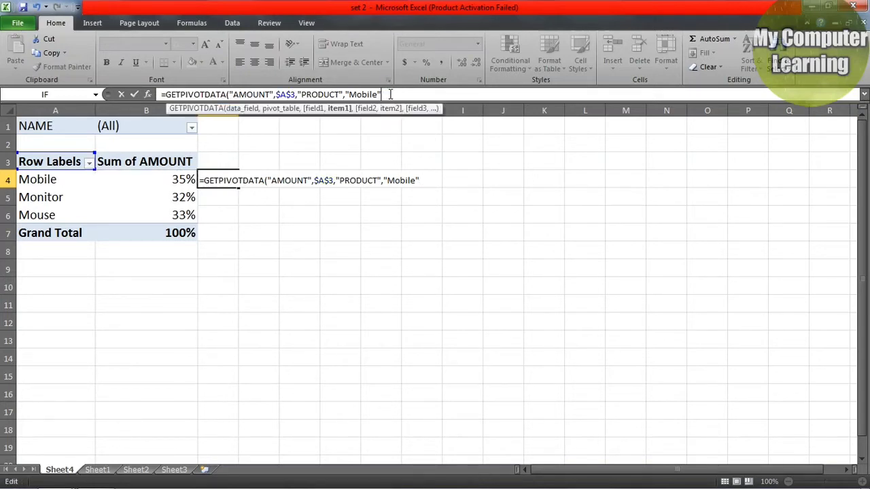
key("BackSpace")
key("BackSpace")
key("BackSpace")
key("BackSpace")
key("BackSpace")
key("BackSpace")
key("BackSpace")
key("BackSpace")
key("BackSpace")
key("BackSpace")
key("BackSpace")
key("BackSpace")
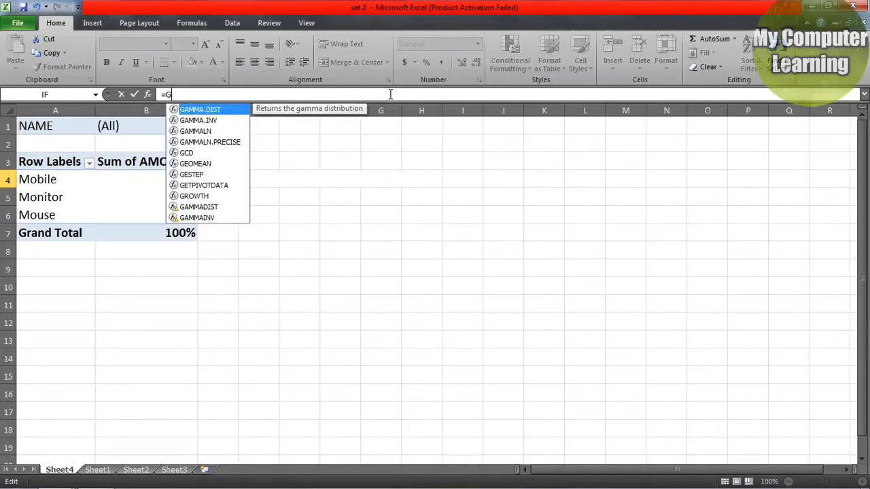
key("BackSpace")
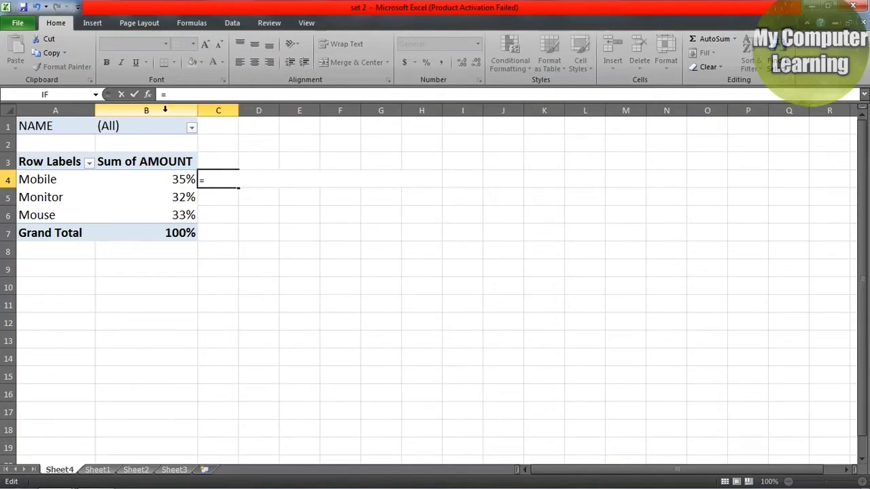
left_click(225, 179)
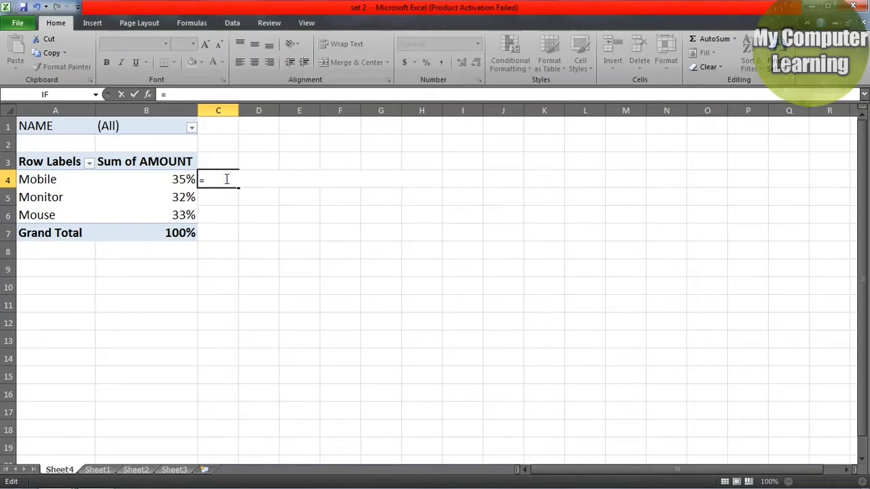
type("1-")
type("b")
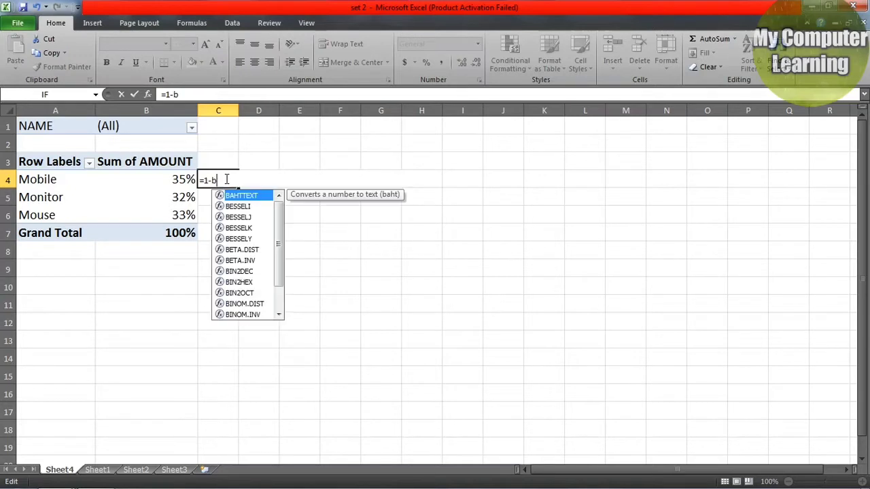
type("4")
key("Return")
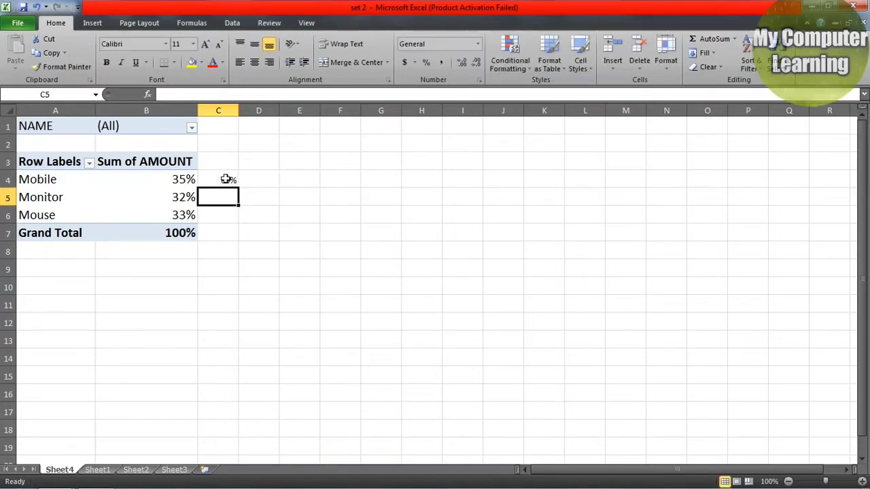
Set the remaining-share cells C4:C7 to 16-point font
left_click(221, 181)
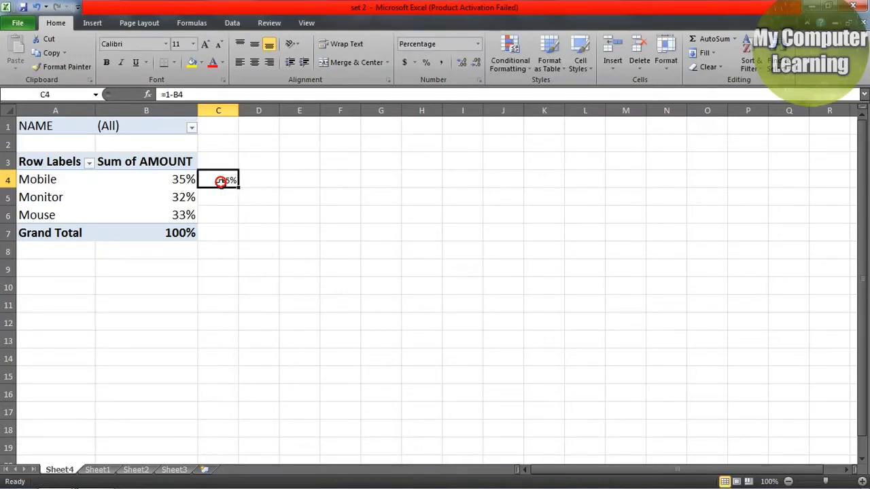
left_click(188, 178)
left_click_drag(203, 179, 209, 227)
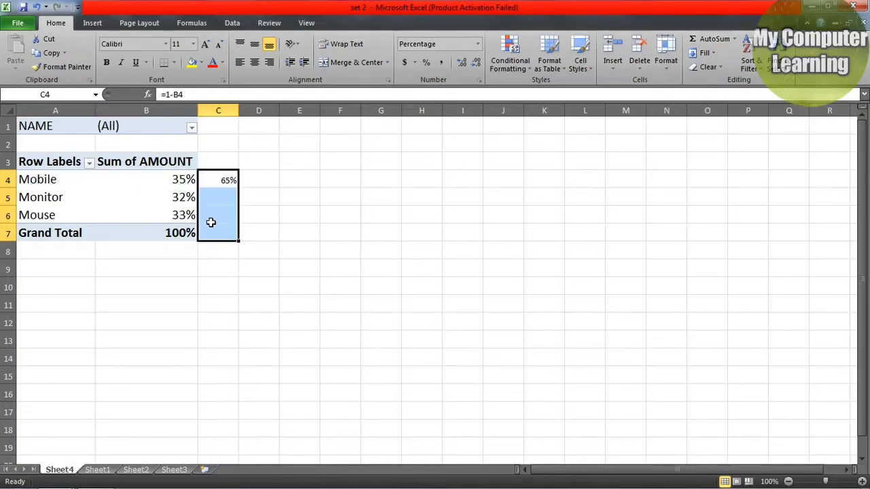
left_click(163, 197)
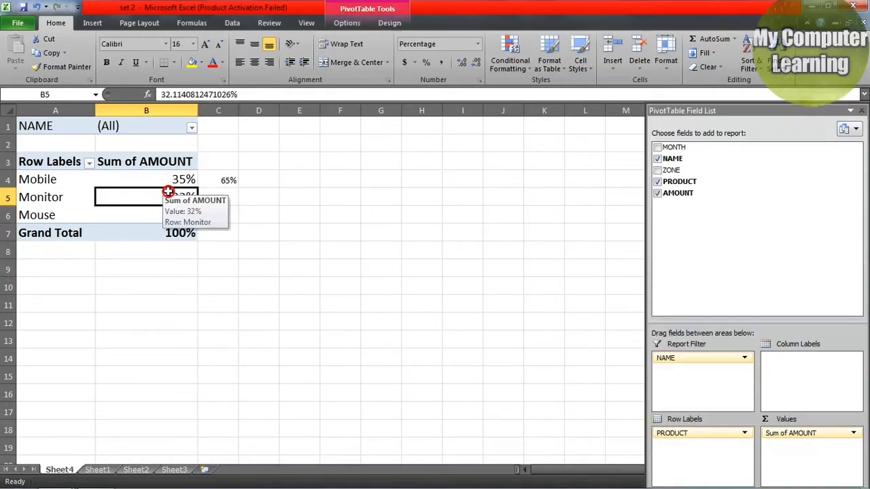
left_click_drag(227, 180, 224, 231)
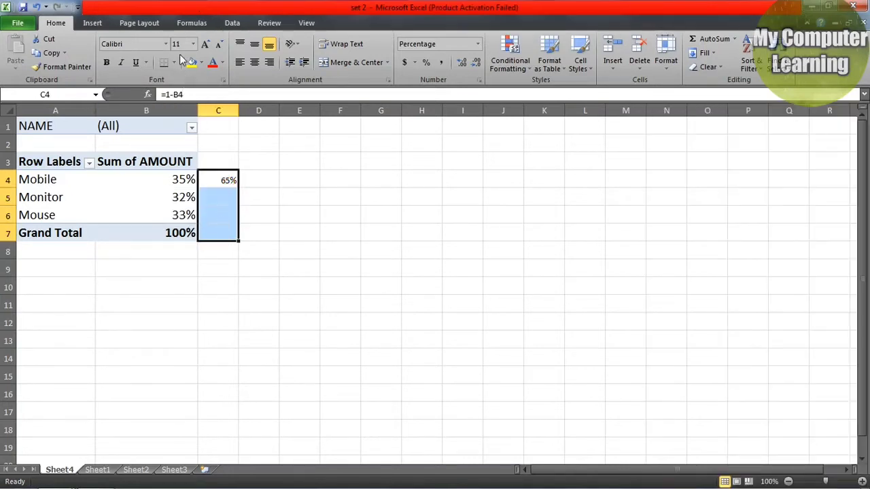
type("16")
key("Return")
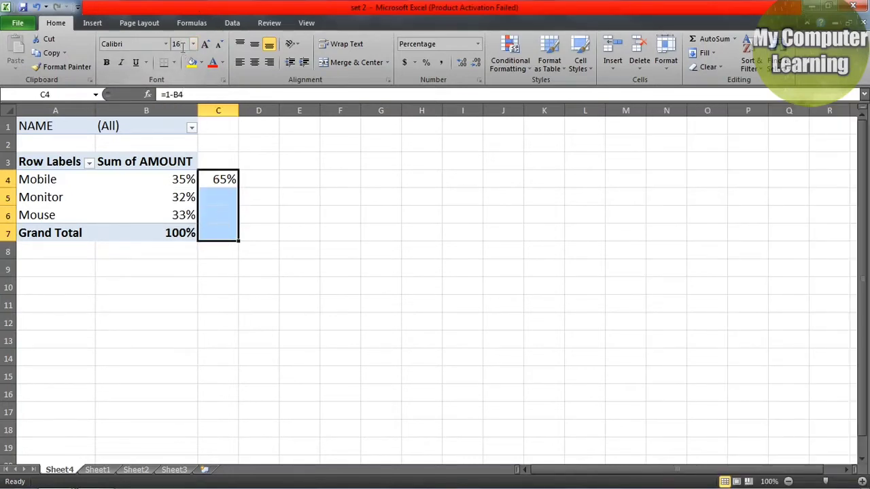
Fill the C4 formula down to C7, then clear C4:C7 again
left_click(299, 126)
left_click(223, 179)
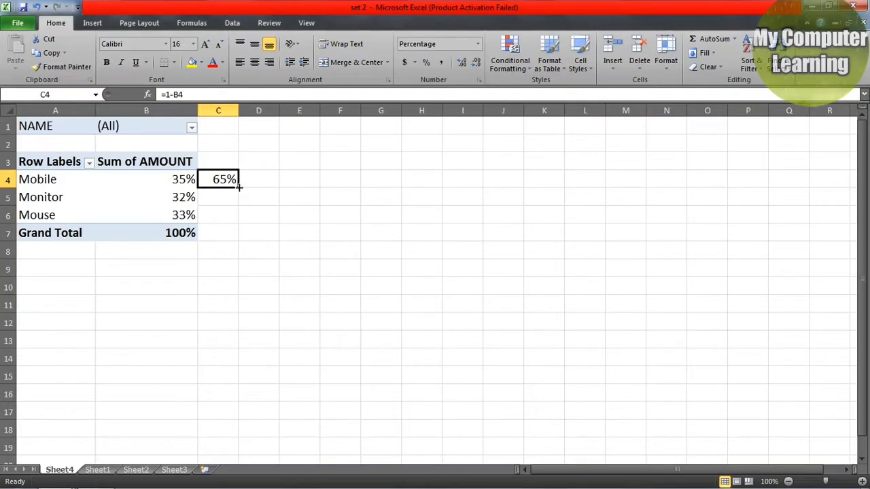
left_click_drag(238, 187, 236, 225)
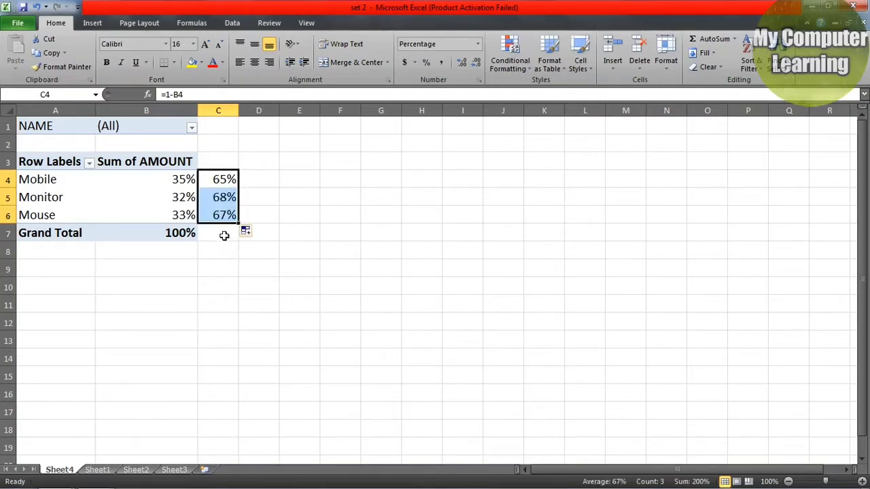
left_click_drag(238, 223, 235, 232)
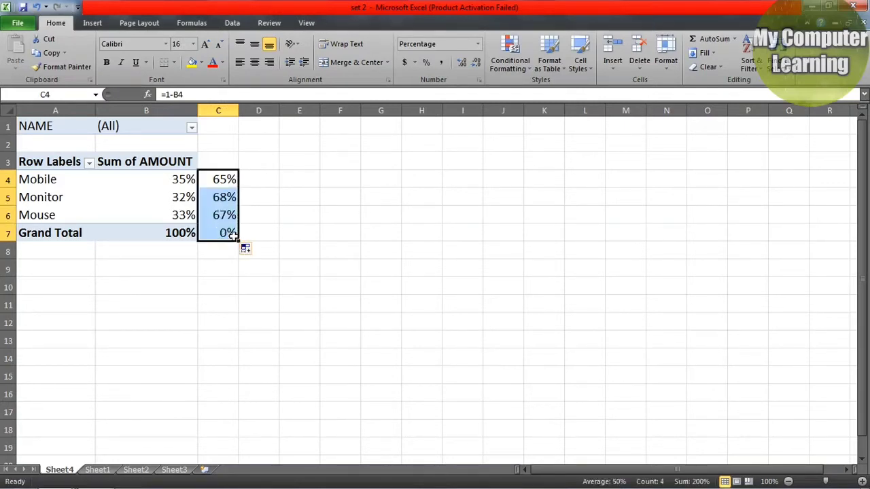
left_click_drag(225, 179, 220, 234)
key("Delete")
Re-enter =1-B4 in C4 and fill it down, showing 65%, 68%, 67%
left_click(211, 185)
type("=")
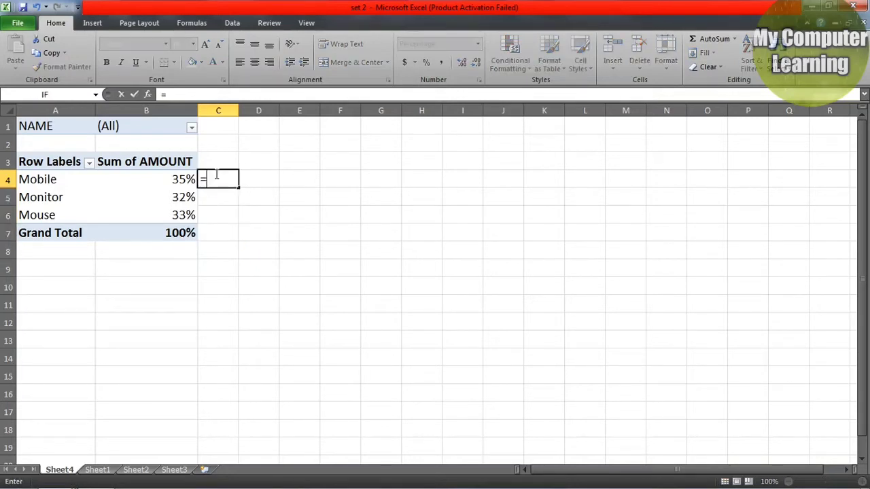
type("1-")
type("b")
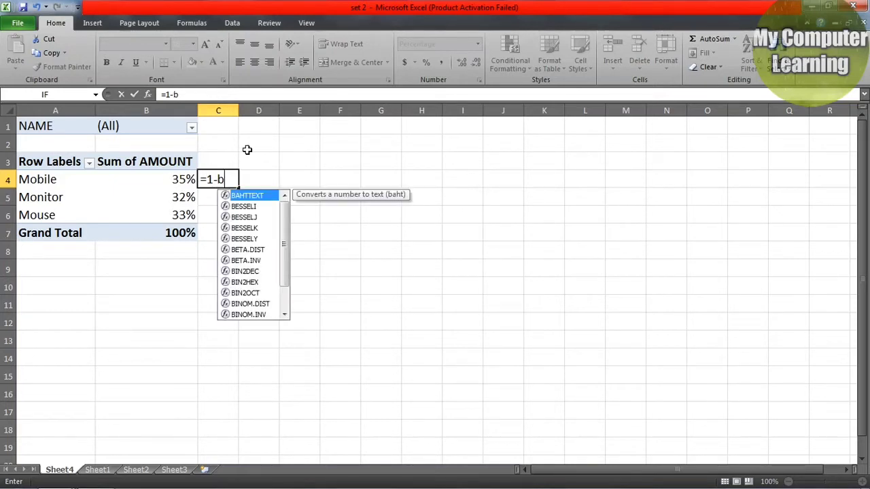
type("4")
key("Return")
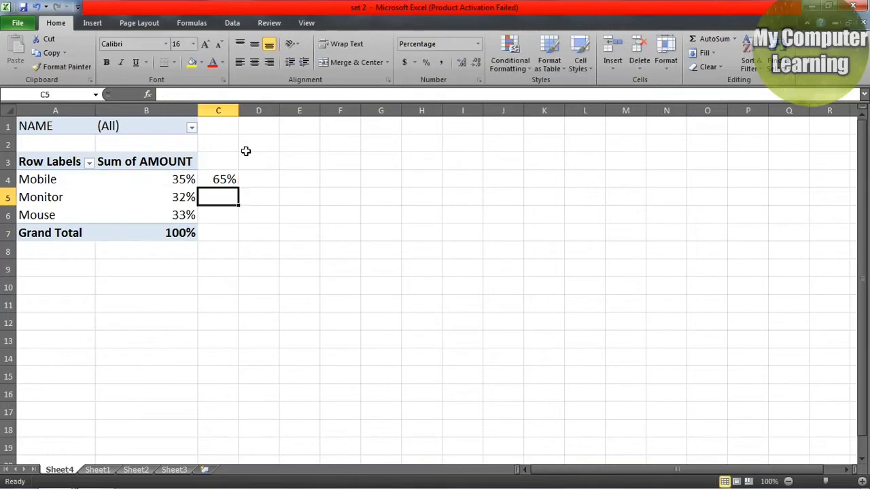
left_click(225, 179)
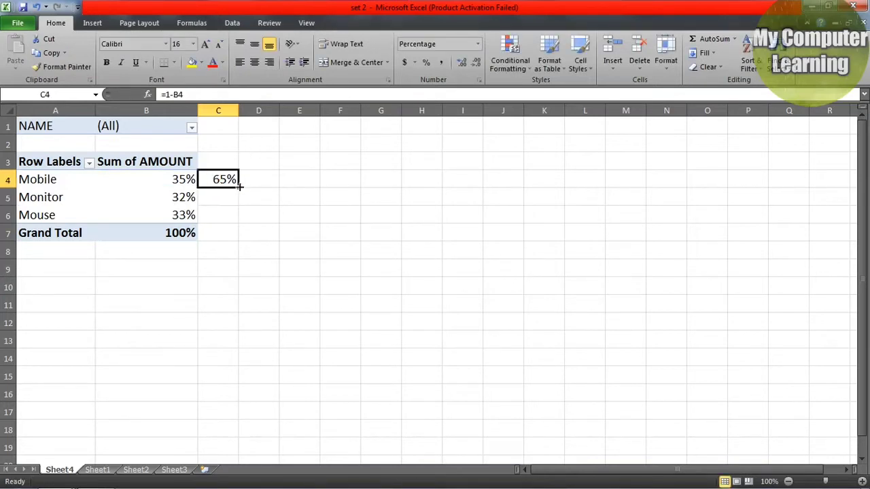
left_click_drag(238, 189, 237, 242)
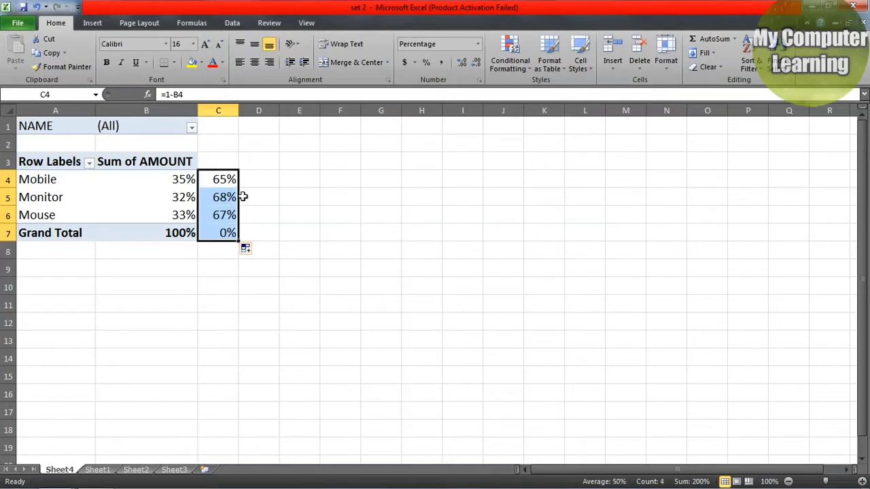
left_click(245, 197)
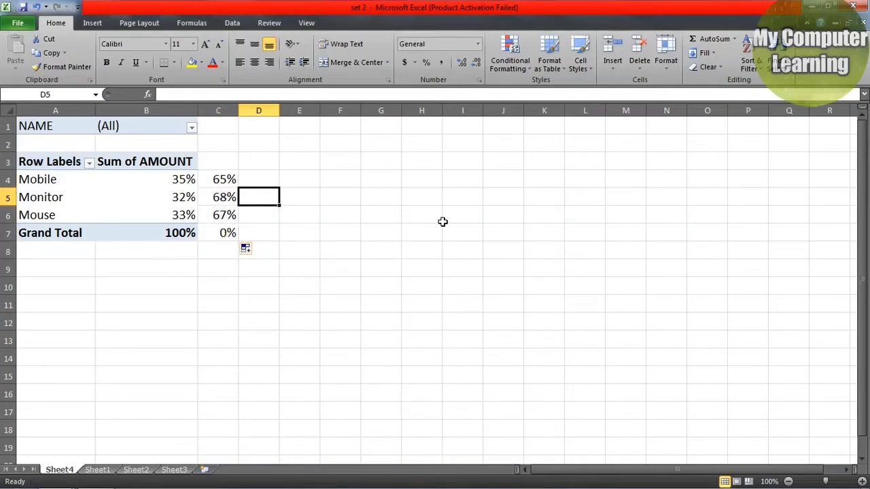
From an empty cell, insert a blank doughnut chart and place it right of the pivot
left_click(478, 274)
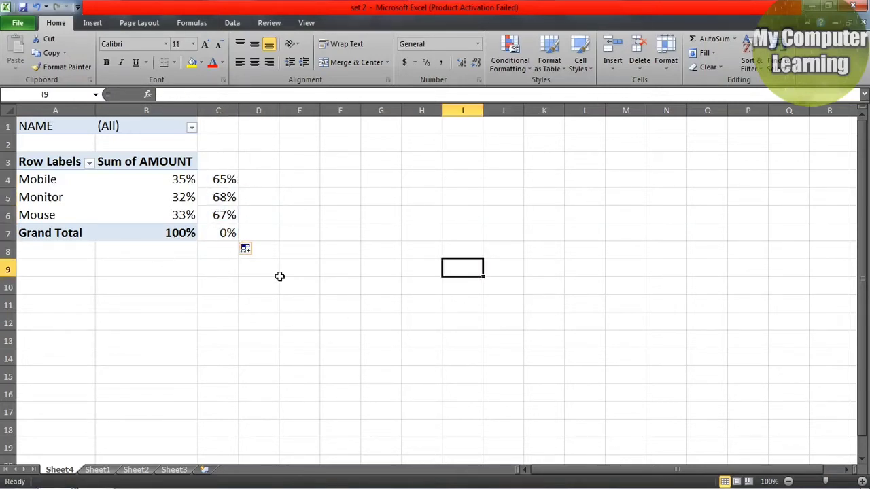
left_click(393, 291)
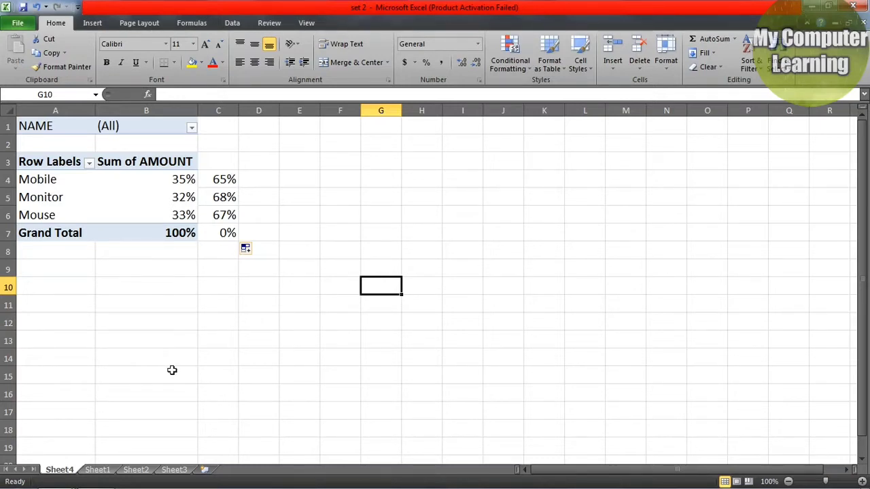
left_click(196, 362)
left_click(364, 196)
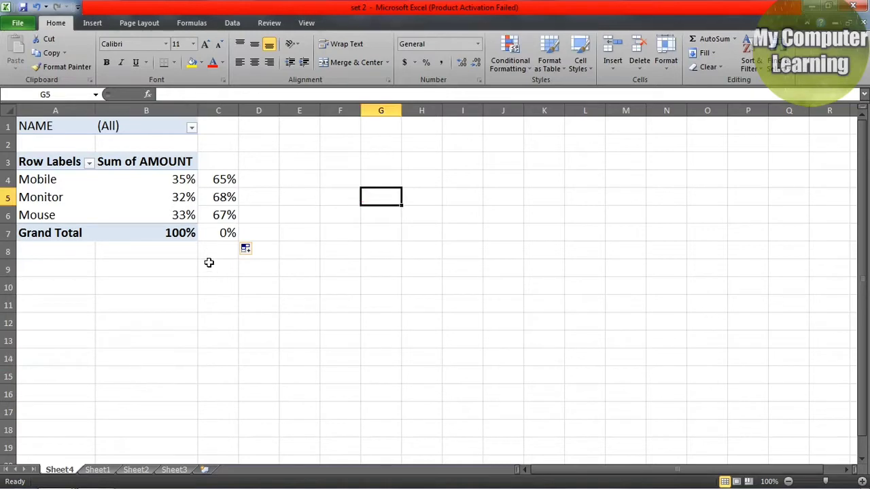
left_click(95, 26)
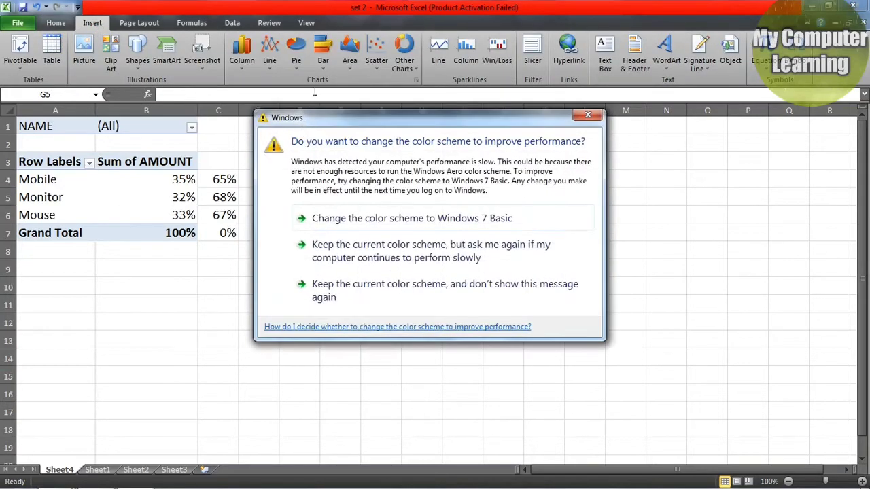
left_click(579, 117)
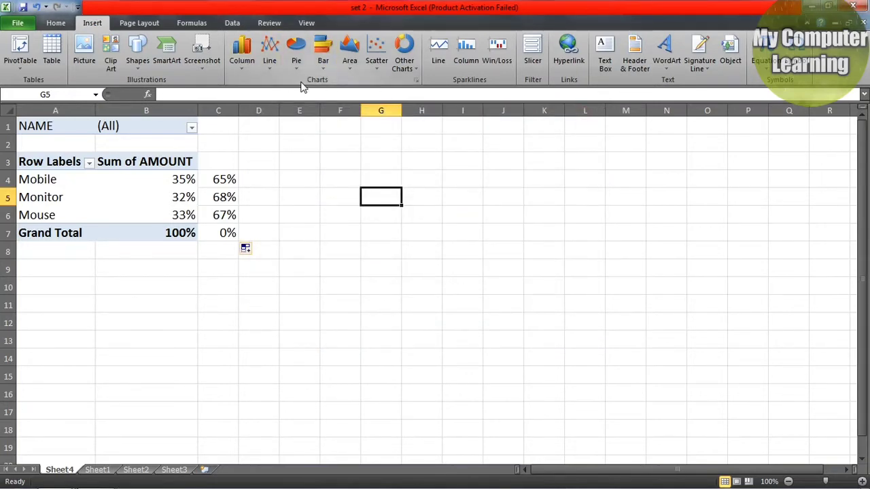
left_click(414, 67)
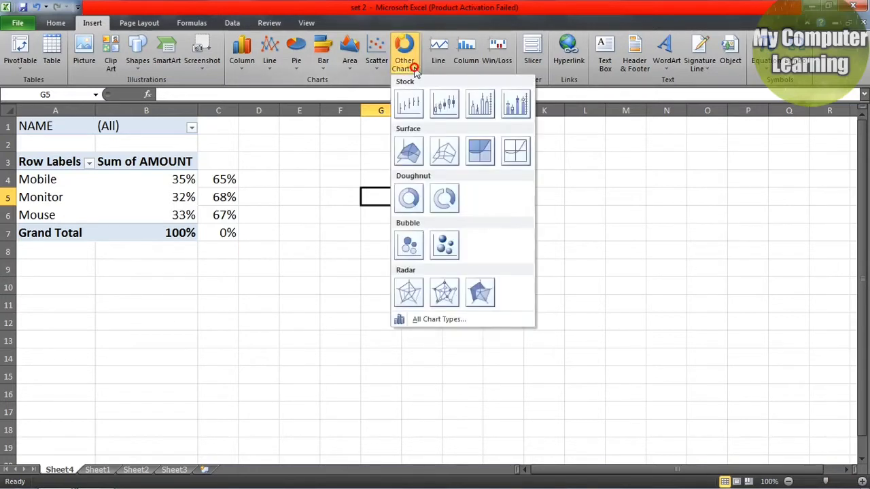
left_click(408, 198)
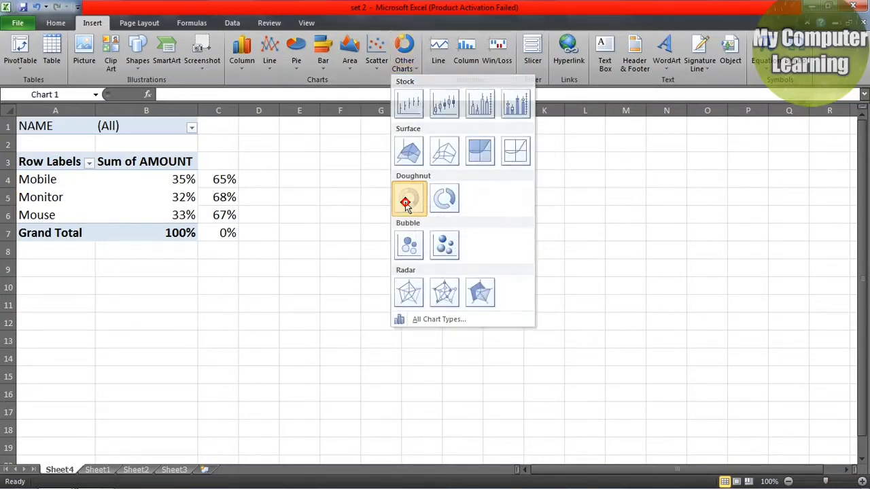
left_click_drag(405, 204, 399, 150)
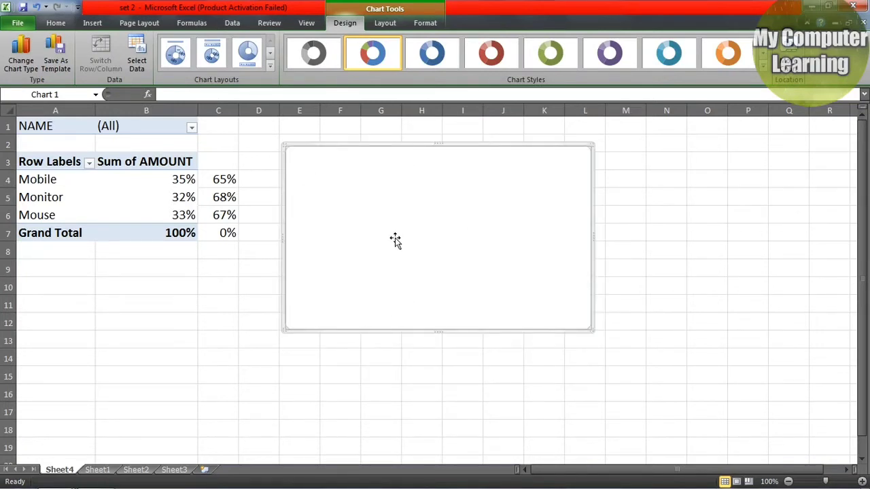
Add a series named from A4 (Mobile) with values B4:C4 to the doughnut chart
right_click(401, 203)
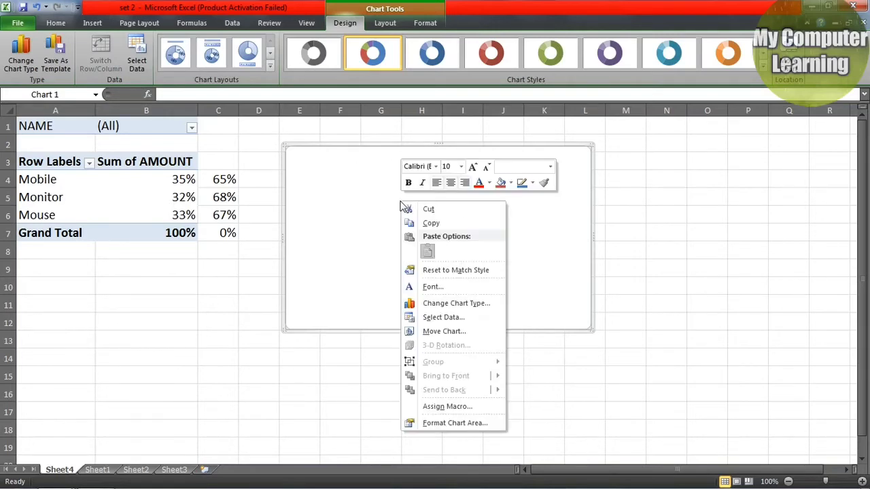
left_click(443, 318)
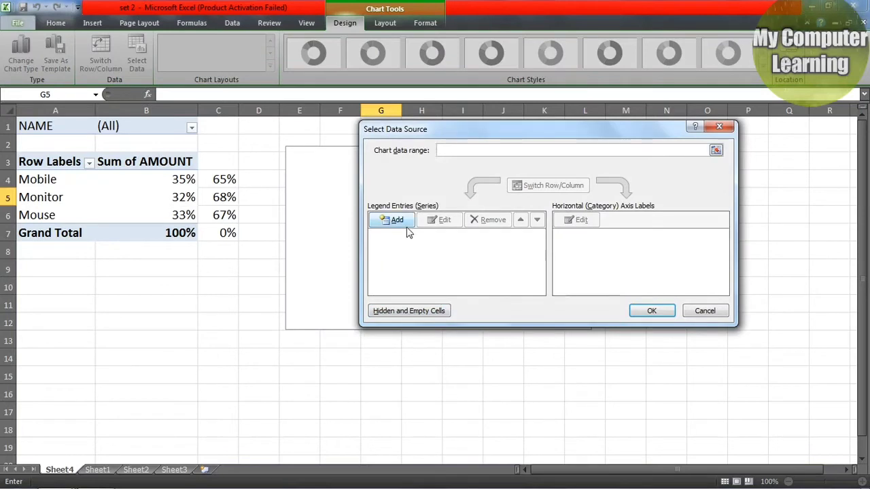
left_click(406, 225)
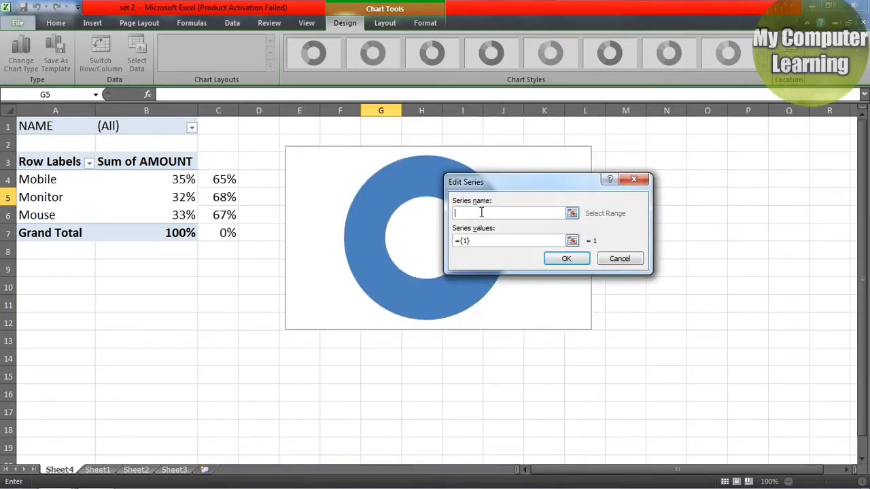
left_click(40, 182)
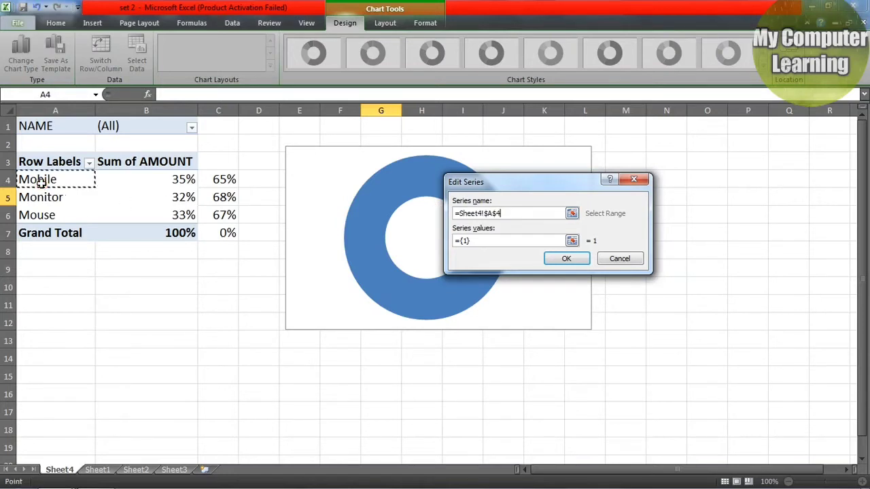
left_click(478, 242)
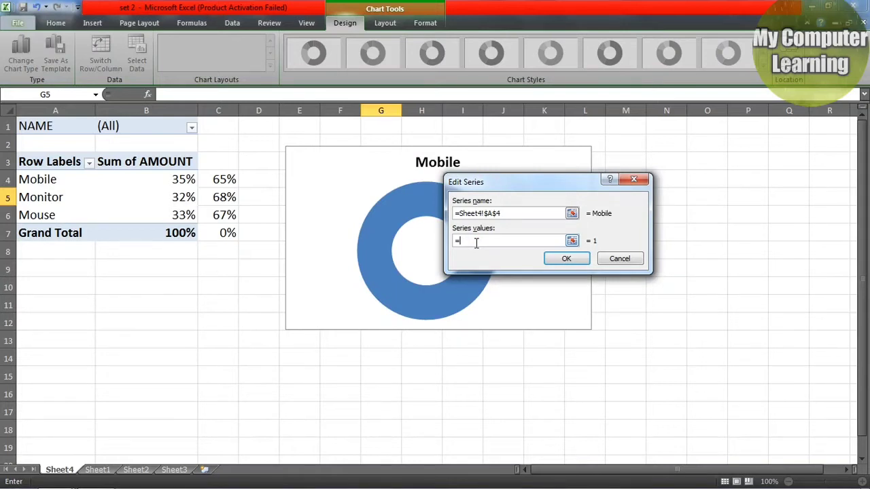
left_click_drag(163, 178, 210, 181)
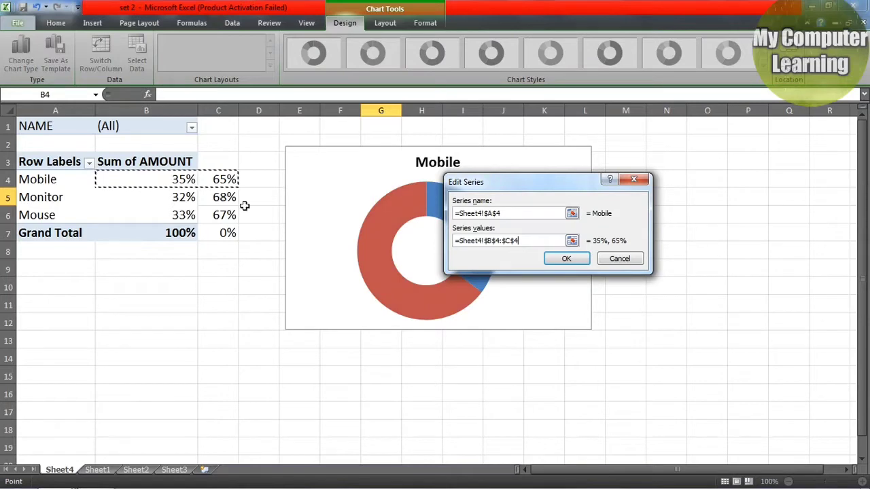
left_click(560, 259)
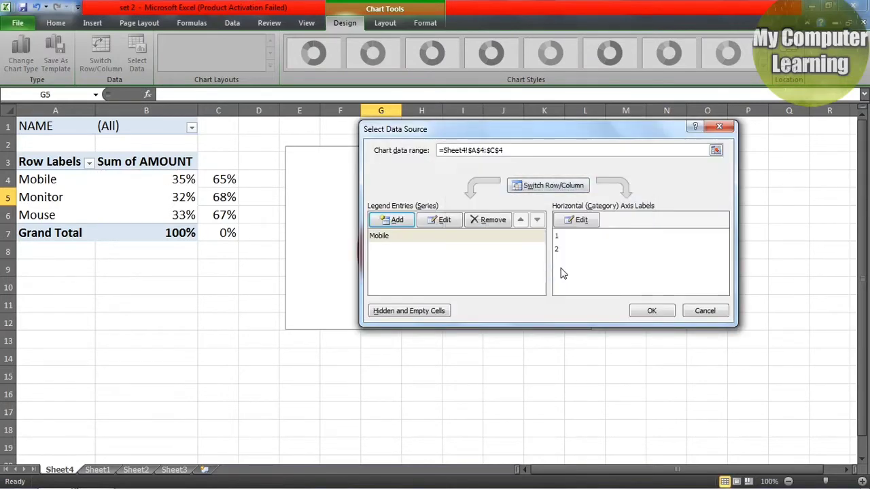
left_click(652, 311)
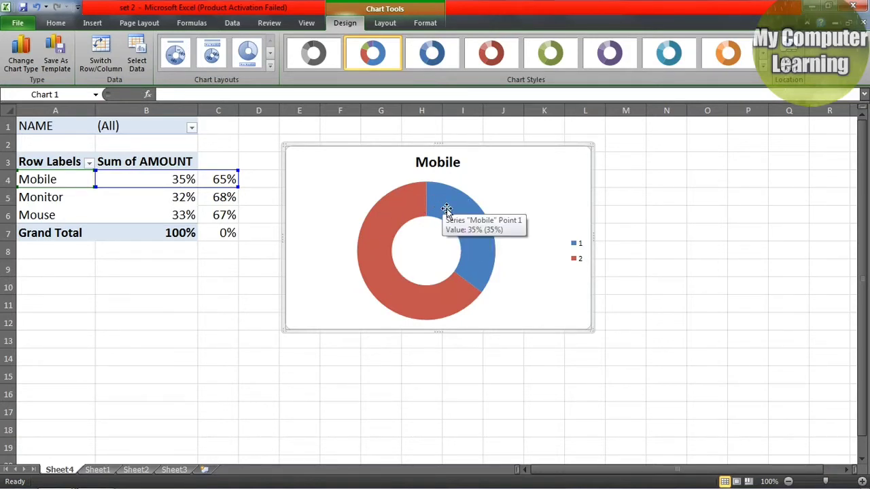
Delete the chart legend and title, and shrink the chart
mouse_move(384, 211)
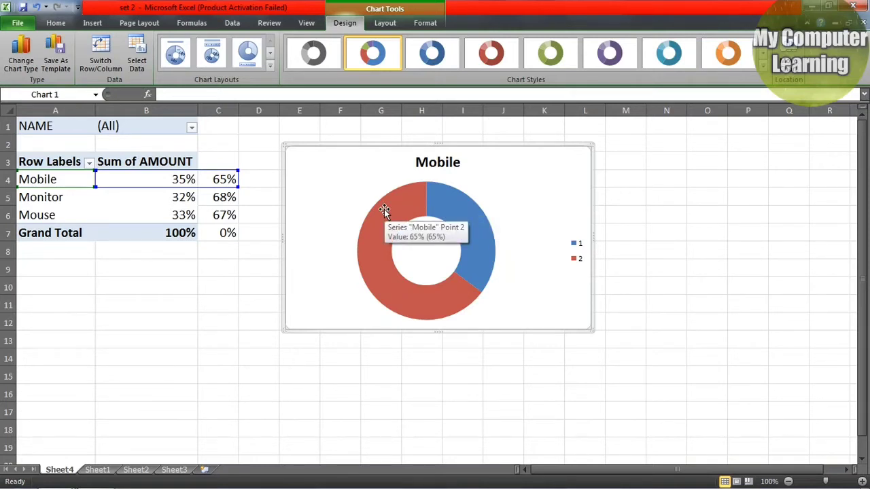
left_click(580, 263)
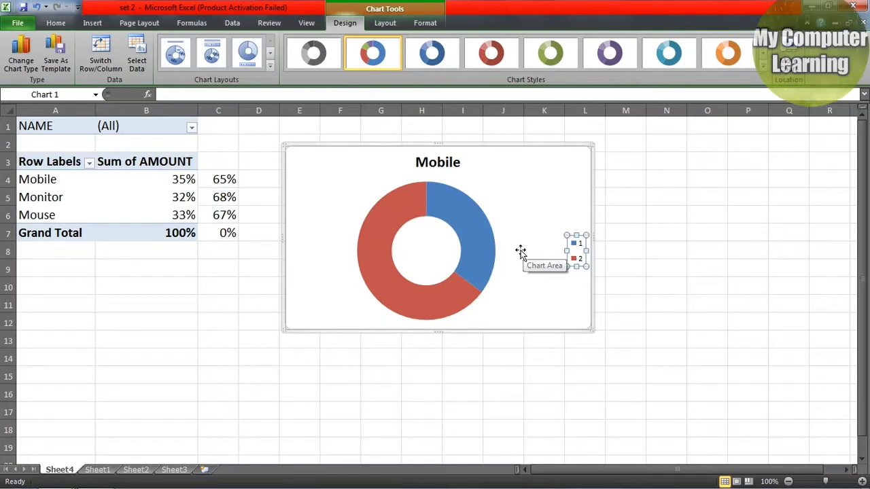
key("Delete")
left_click(446, 163)
key("Delete")
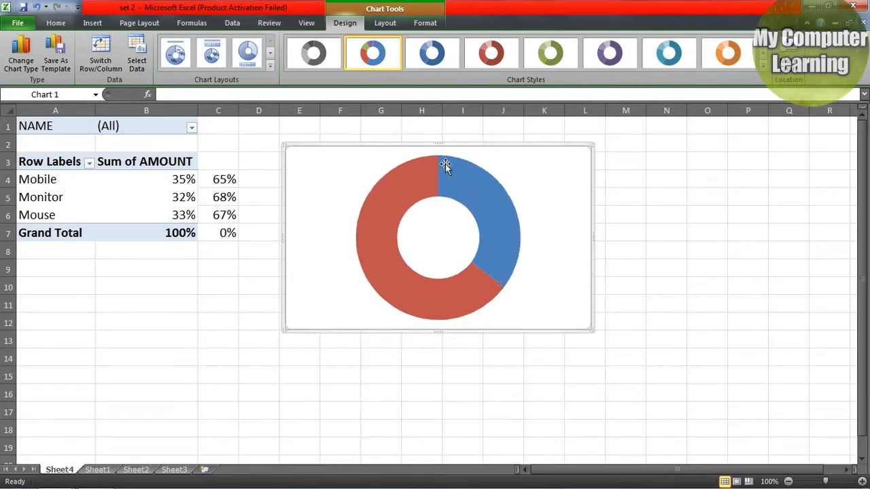
mouse_move(589, 329)
left_mouse_down()
mouse_move(573, 300)
mouse_move(522, 268)
mouse_move(545, 287)
left_mouse_up()
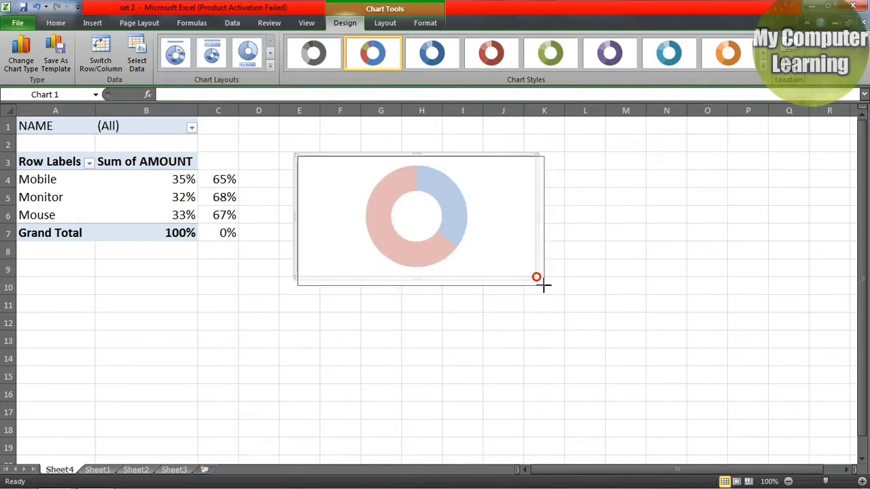
Undo a stray plot-area move and shift the chart up-left toward the pivot
left_click(439, 226)
left_click_drag(409, 199, 423, 223)
key("ctrl+z")
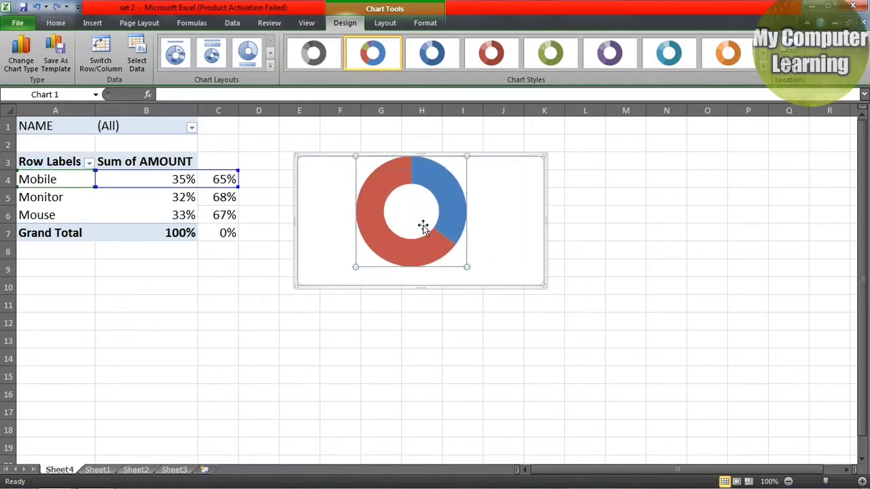
mouse_move(435, 232)
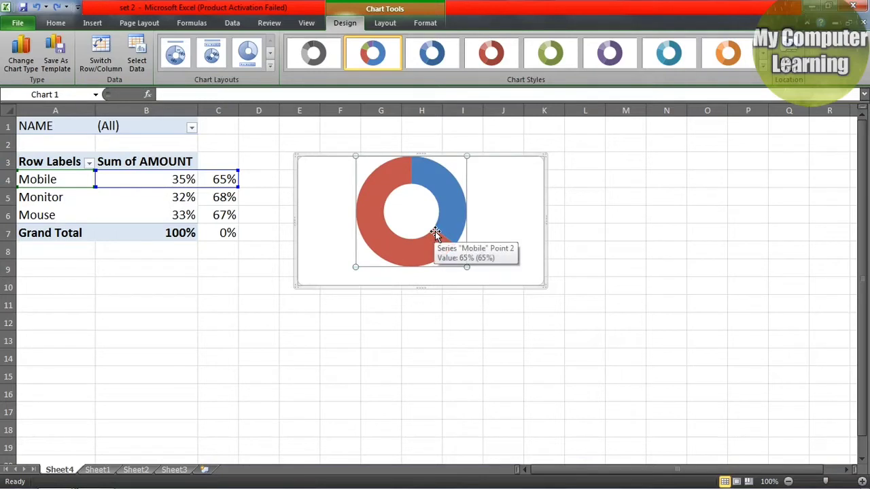
left_click_drag(510, 229, 491, 212)
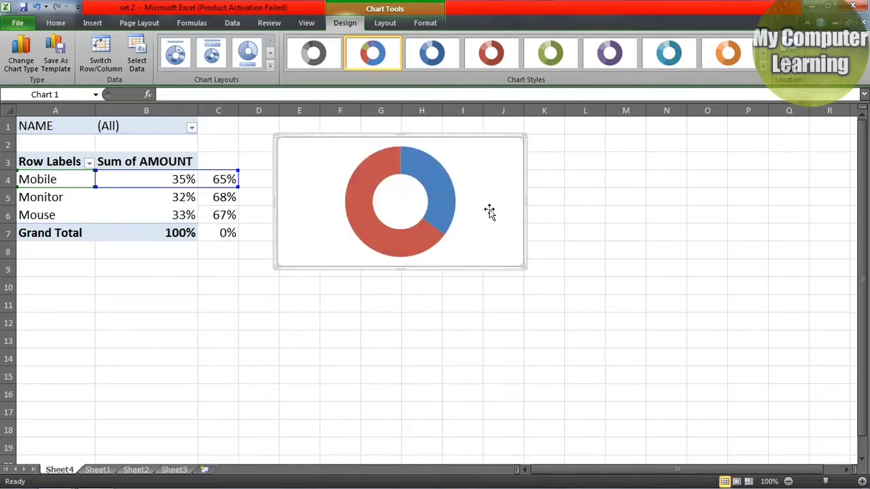
left_click(436, 196)
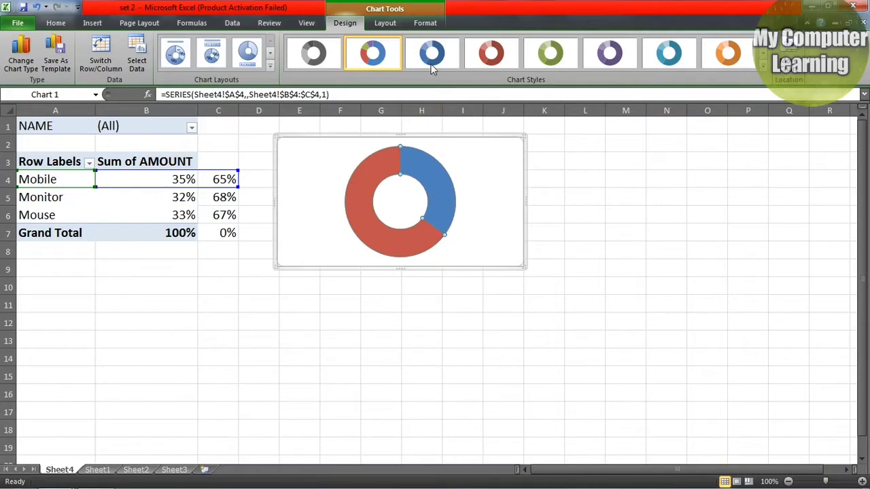
Fill only the Mobile doughnut's 35% segment with standard Red
left_click(425, 26)
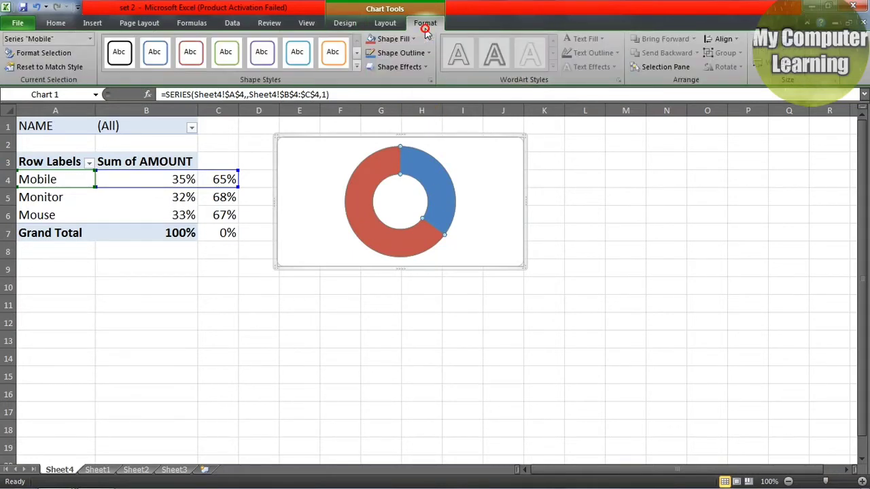
left_click(412, 38)
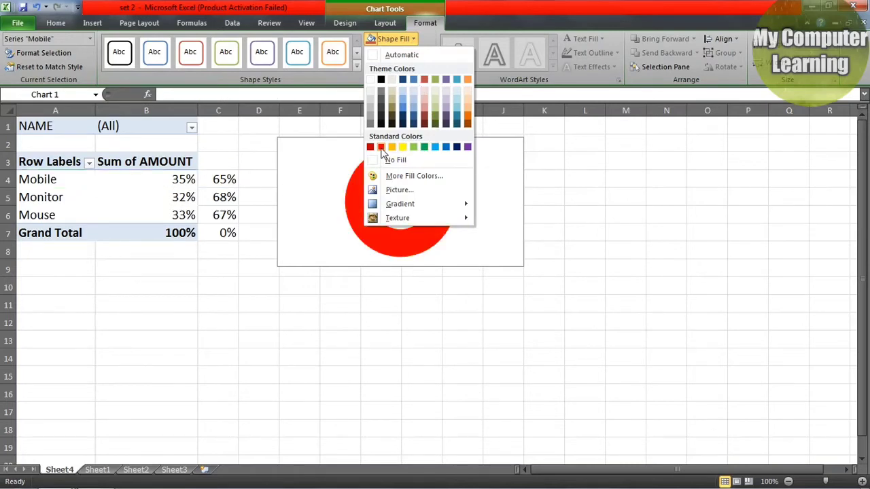
left_click(508, 226)
left_click(430, 192)
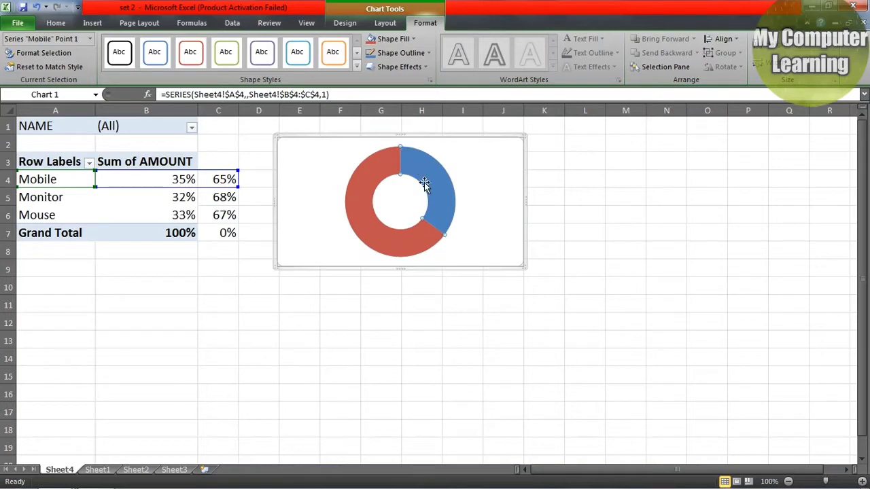
mouse_move(416, 165)
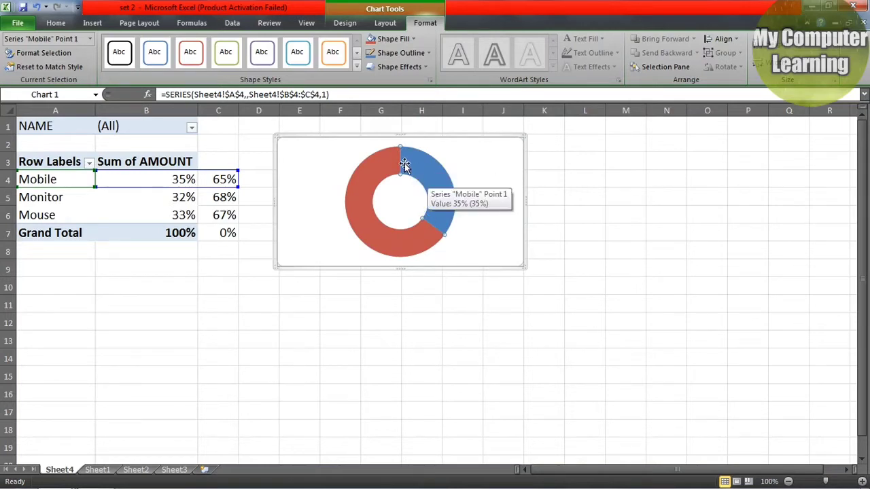
left_click(434, 185)
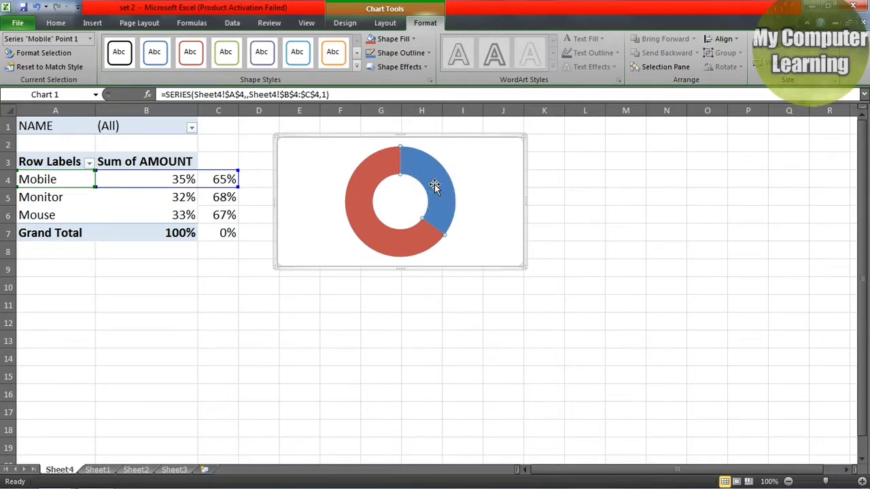
left_click(412, 39)
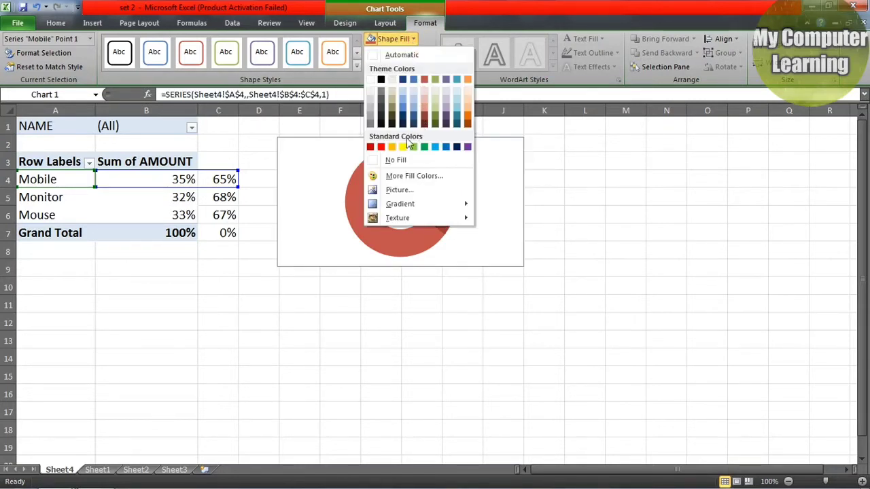
left_click(382, 147)
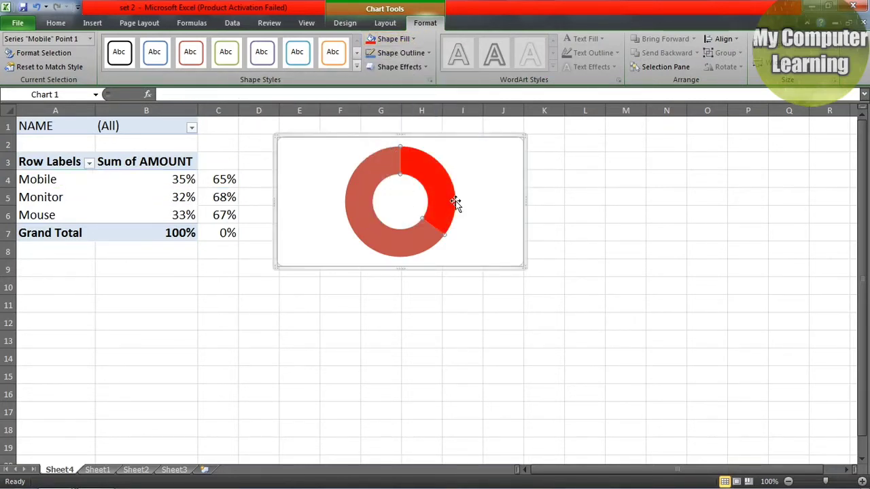
left_click(564, 216)
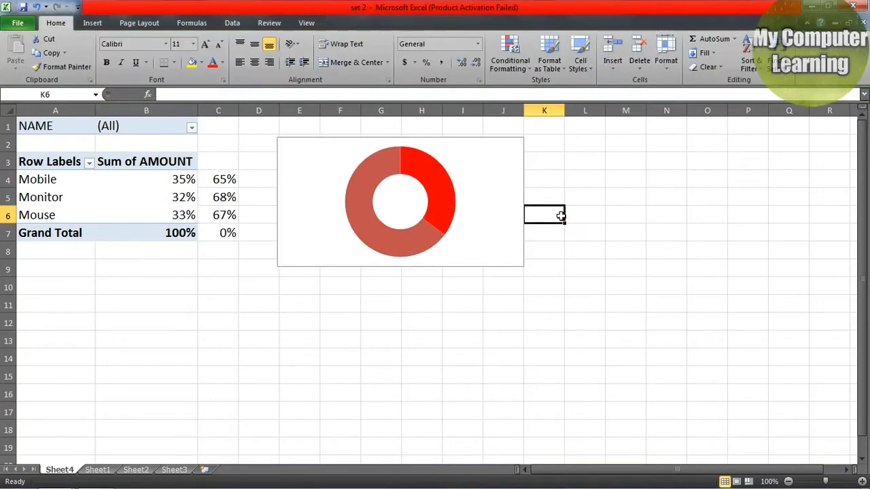
left_click(378, 244)
Set the 65% segment to Solid fill in Format Data Point, making it blue
left_click(378, 245)
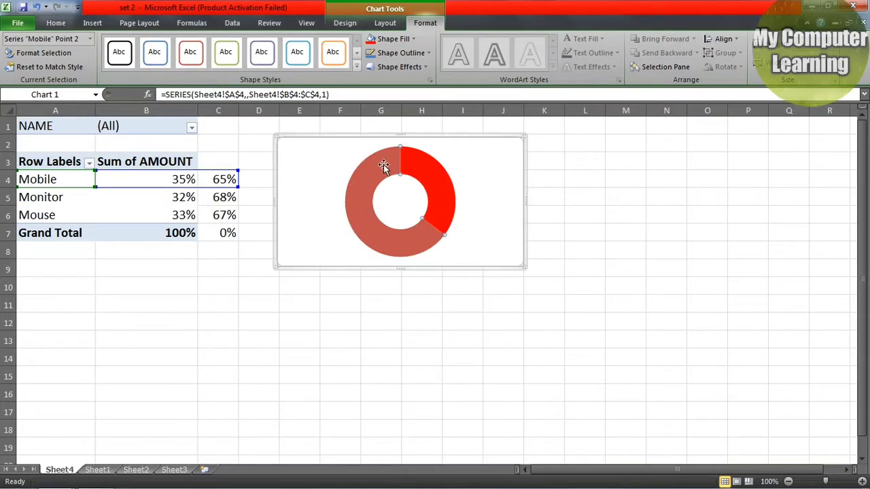
left_click(413, 40)
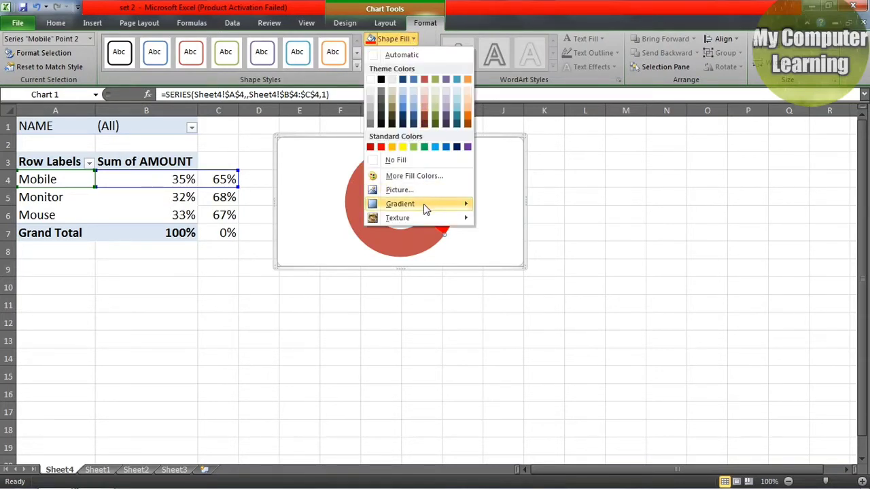
mouse_move(425, 207)
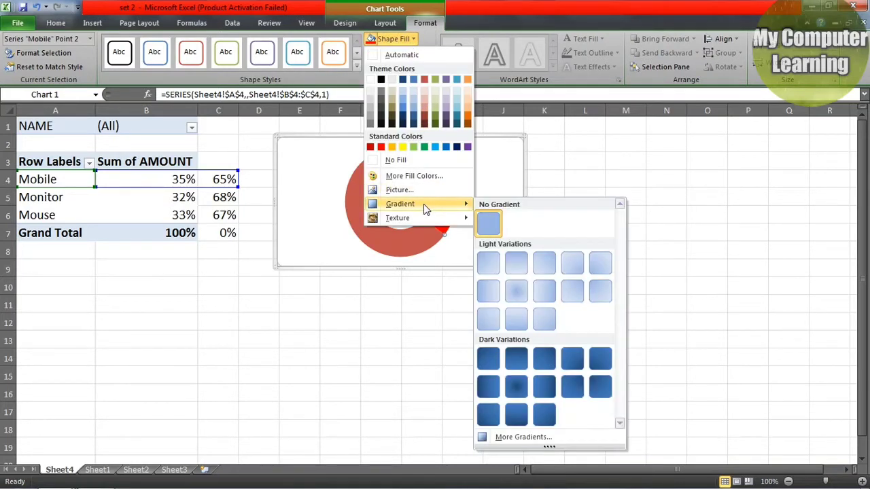
left_click(517, 439)
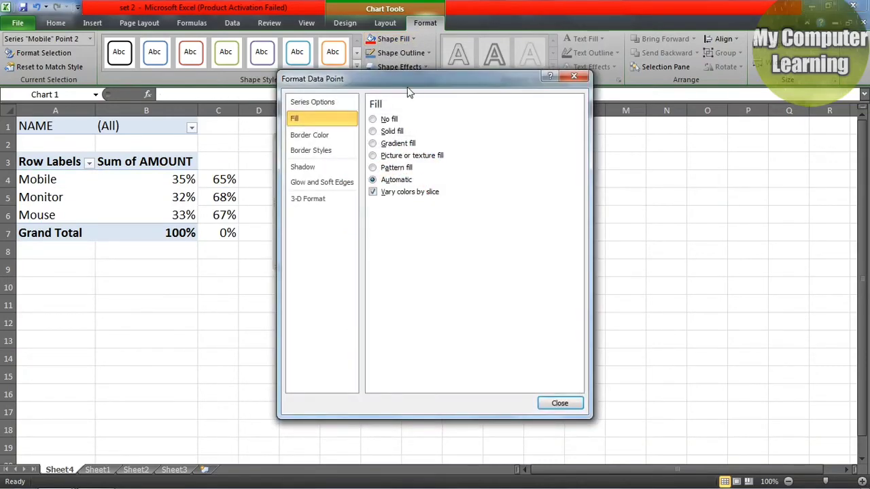
left_click_drag(410, 92, 648, 92)
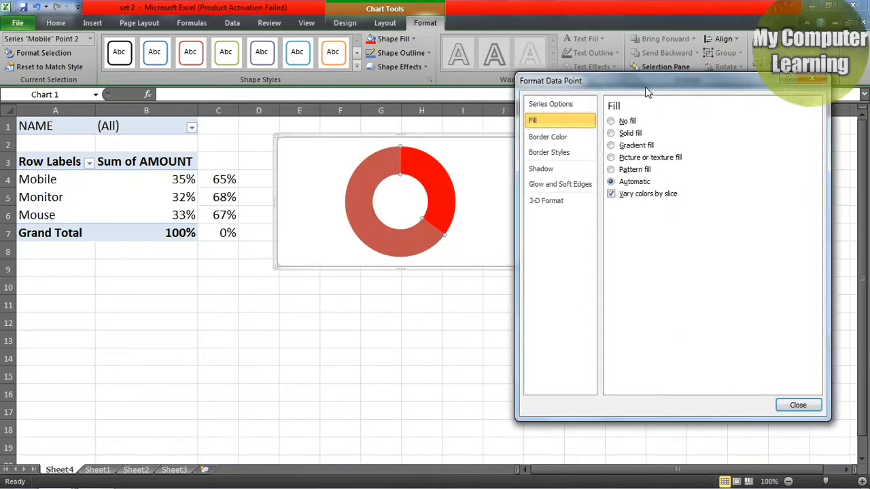
left_click(611, 122)
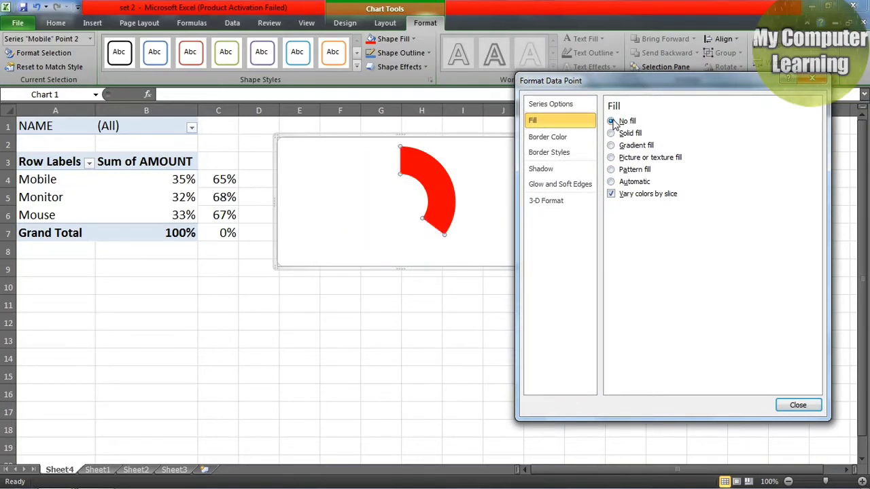
left_click(611, 133)
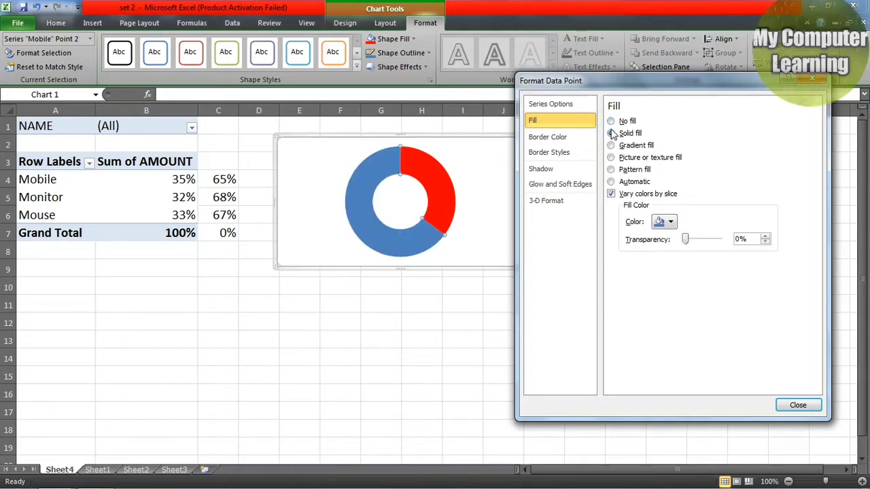
left_click(812, 81)
left_click(515, 386)
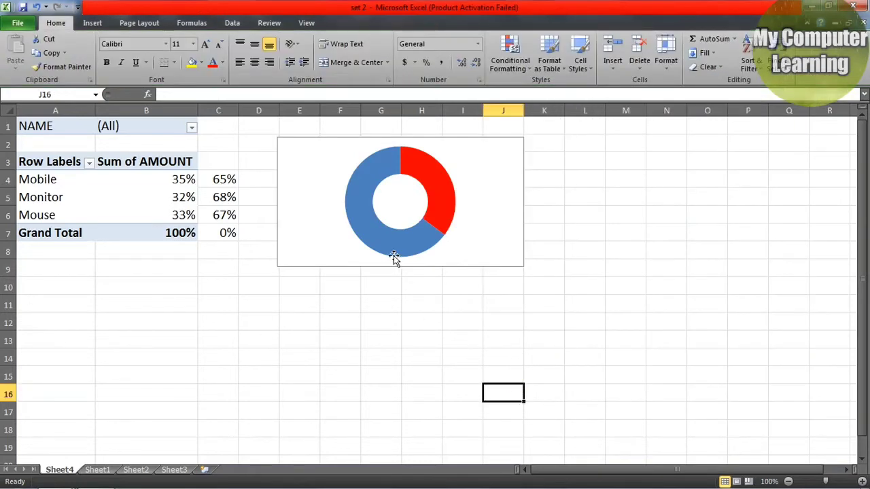
left_click(365, 183)
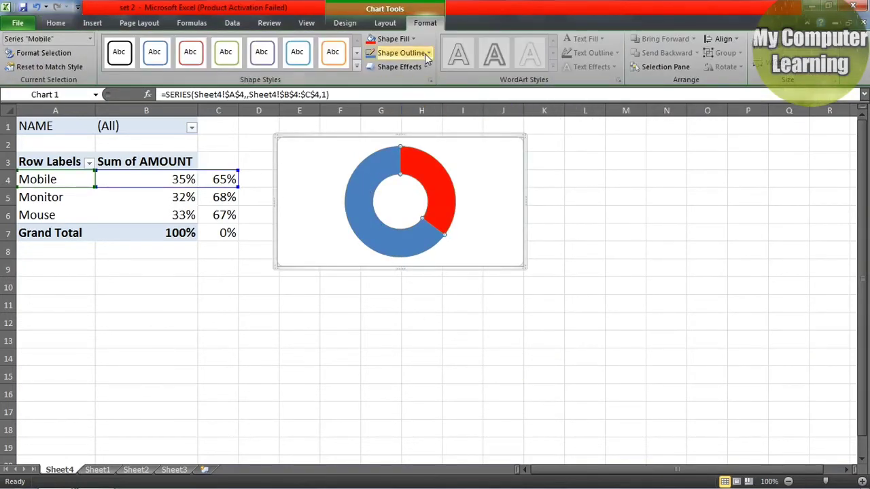
Set the 65% segment's fill transparency to 75% in Format Data Point
left_click(376, 156)
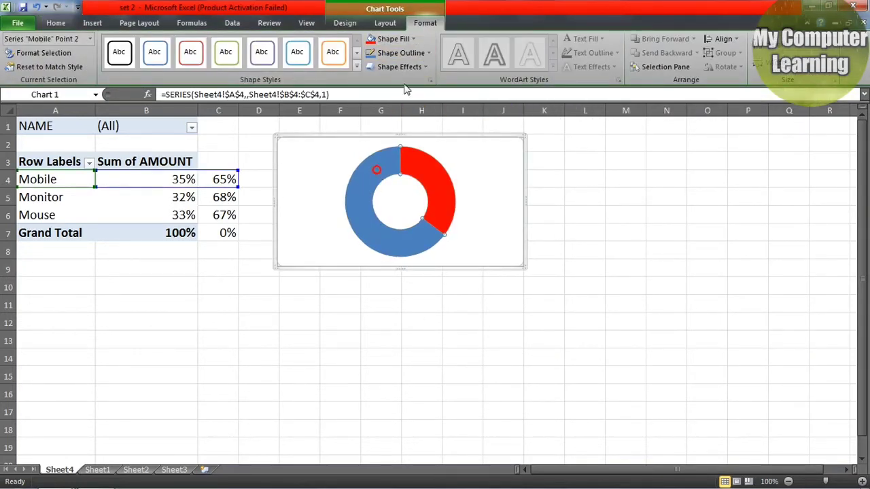
left_click(393, 38)
mouse_move(395, 208)
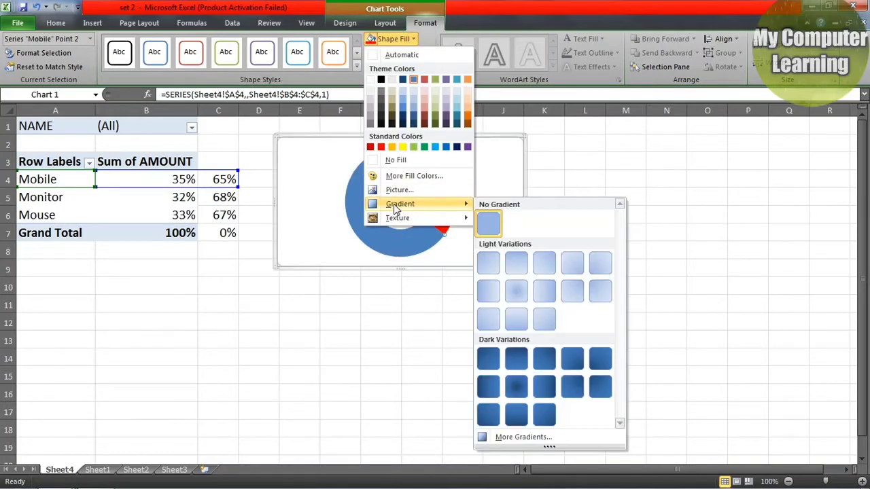
left_click(535, 440)
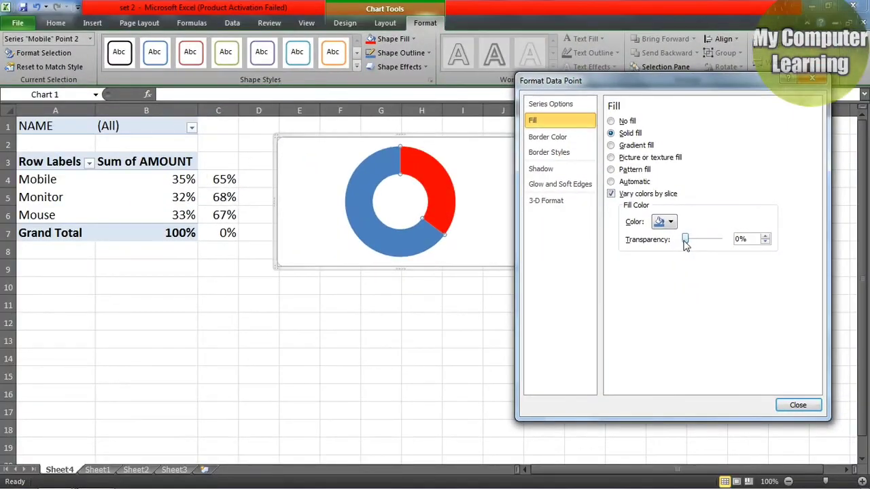
left_click_drag(685, 240, 711, 247)
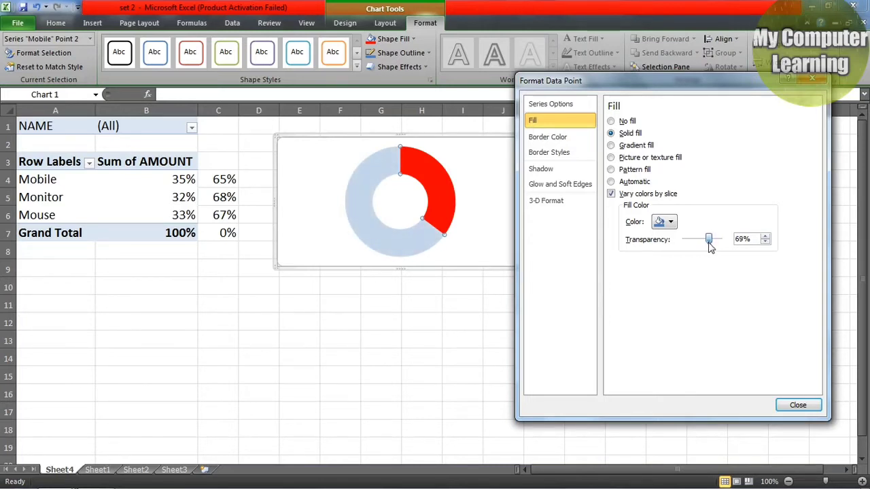
left_click_drag(710, 246, 710, 248)
double_click(741, 242)
type("7")
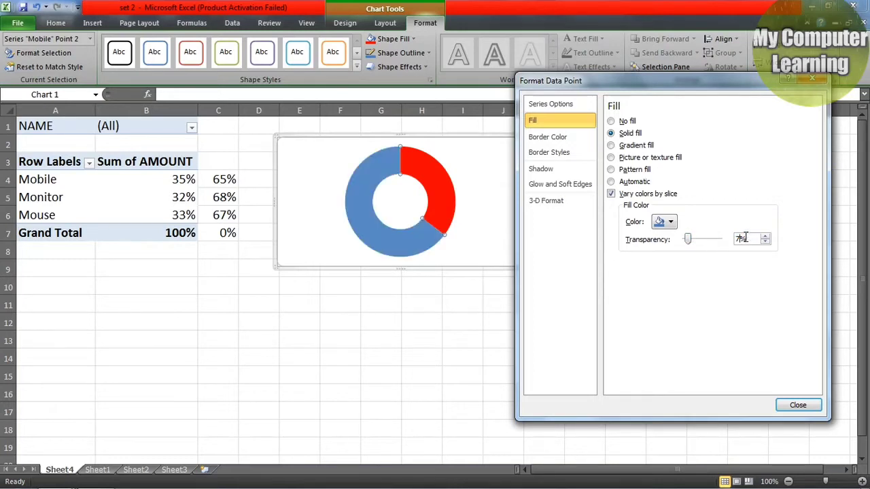
type("5")
key("Return")
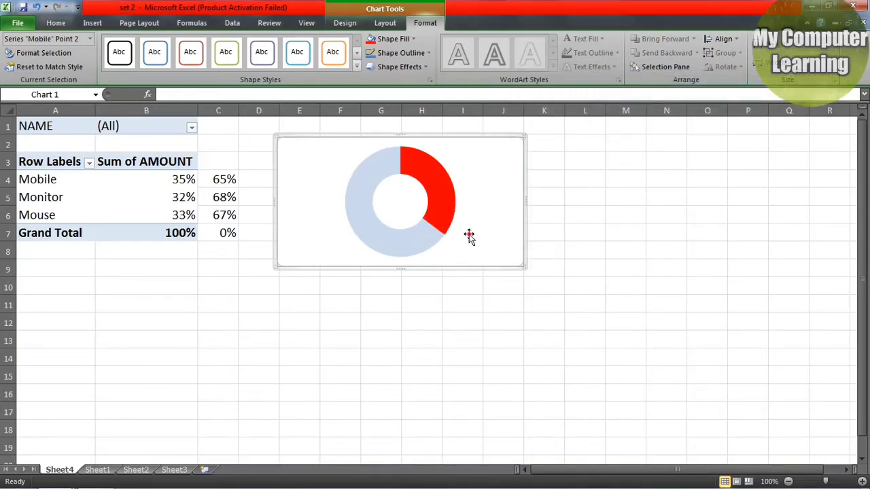
left_click(469, 235)
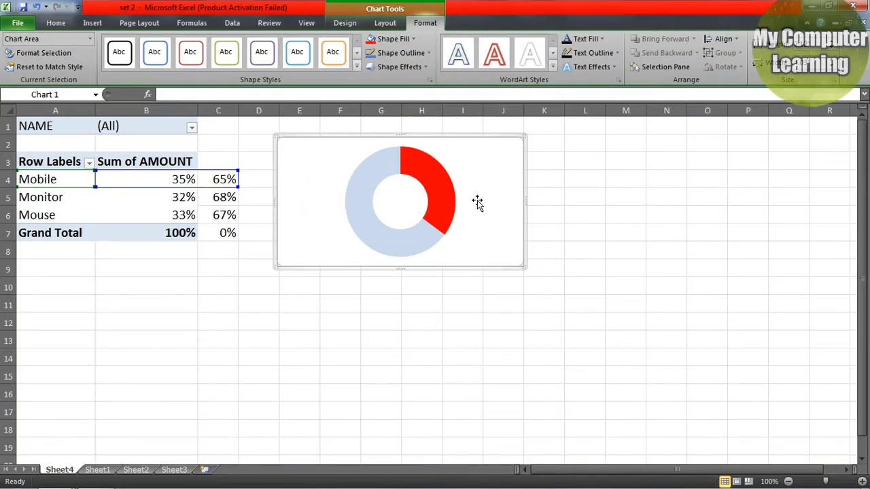
left_click(412, 39)
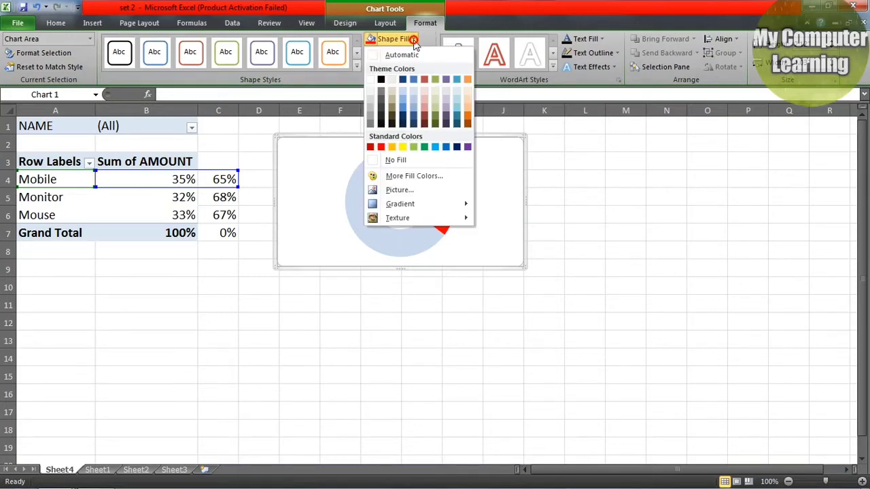
left_click(417, 161)
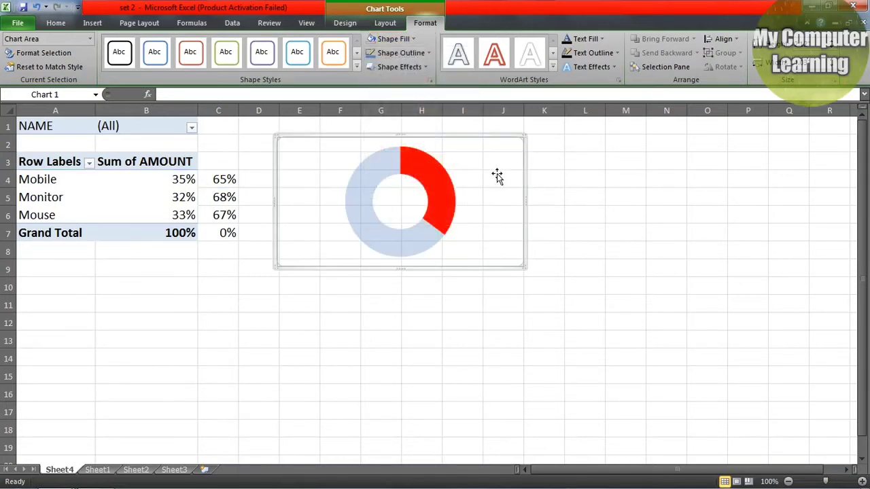
left_click(496, 170)
left_click(428, 55)
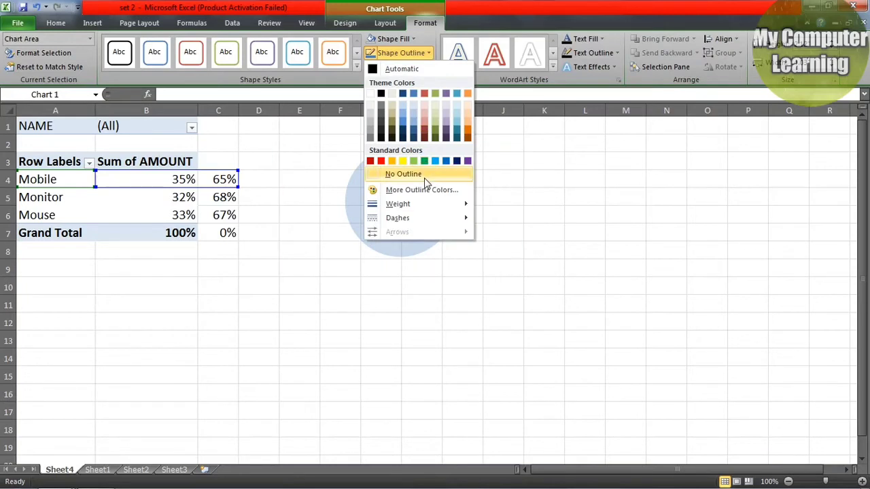
left_click(416, 175)
left_click(626, 284)
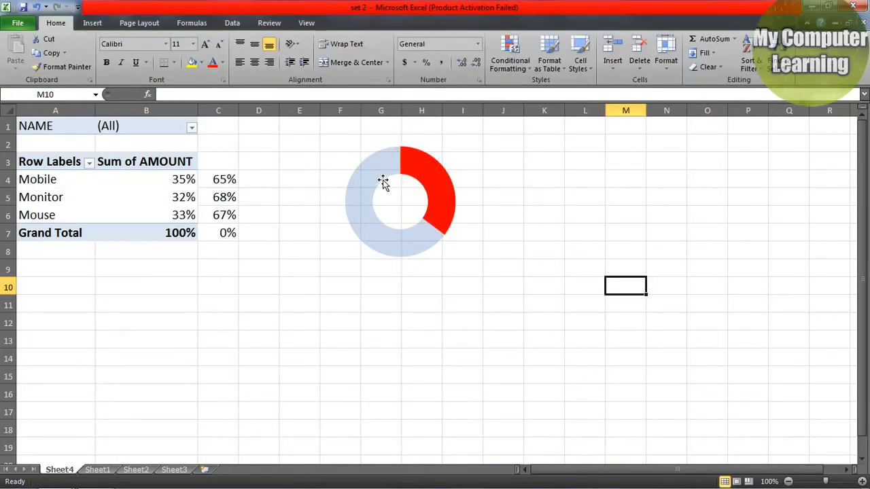
Filter the pivot's NAME field to one person, then switch to another
left_click(192, 129)
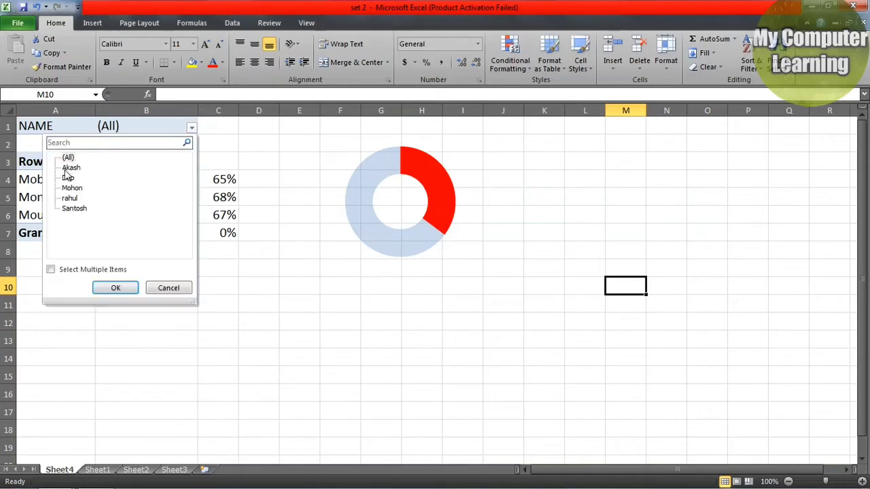
left_click(115, 288)
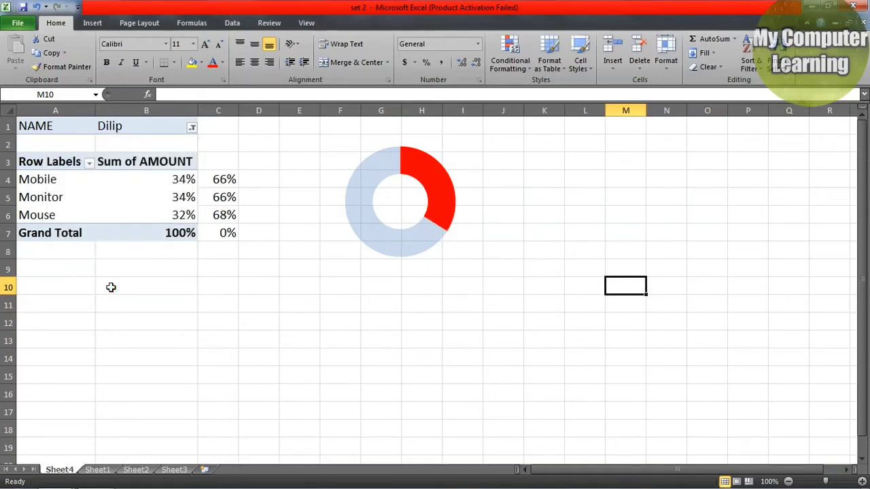
left_click(144, 201)
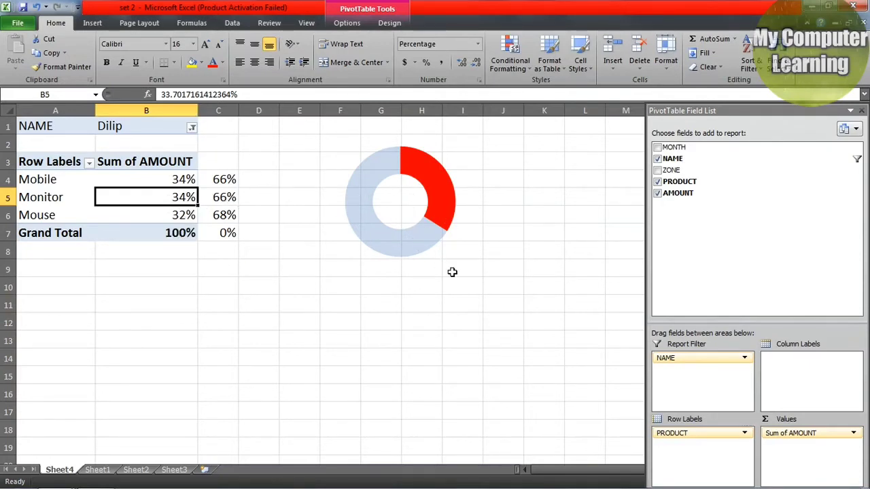
left_click(192, 127)
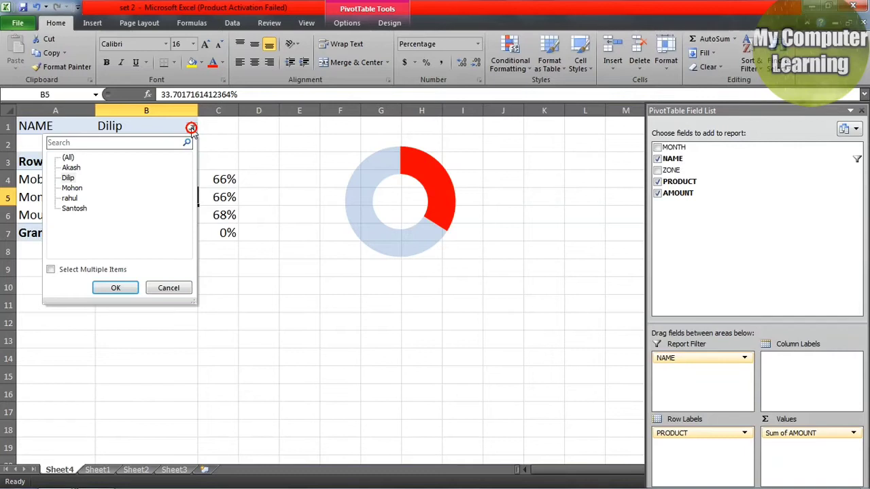
left_click(73, 188)
left_click(115, 288)
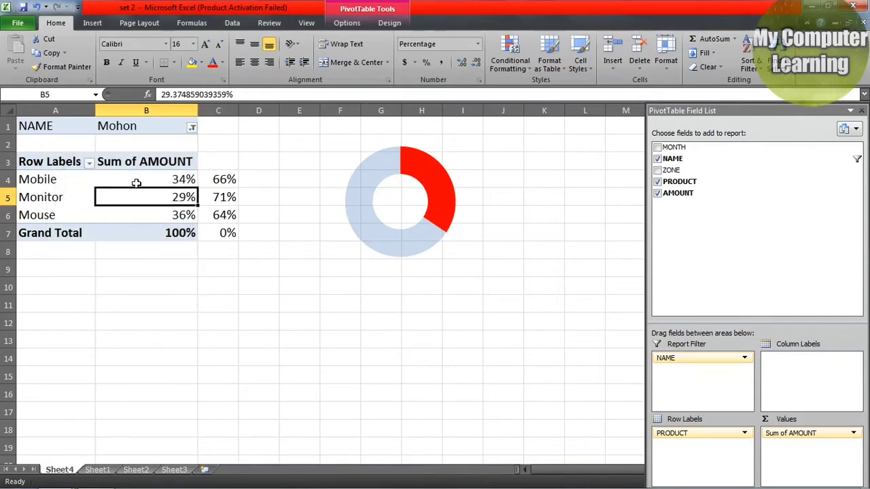
left_click(136, 183)
Reapply that person's filter and check the donut now splitting 34/66
left_click(192, 127)
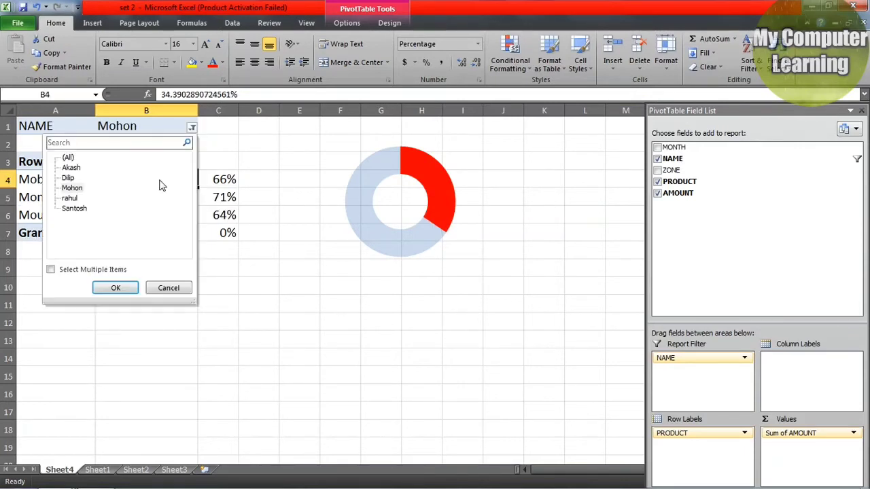
left_click(68, 178)
left_click(72, 188)
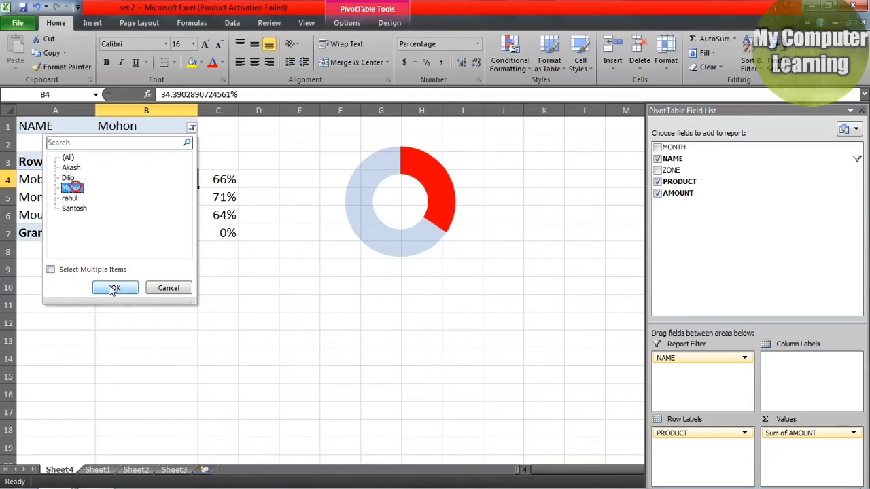
left_click(112, 288)
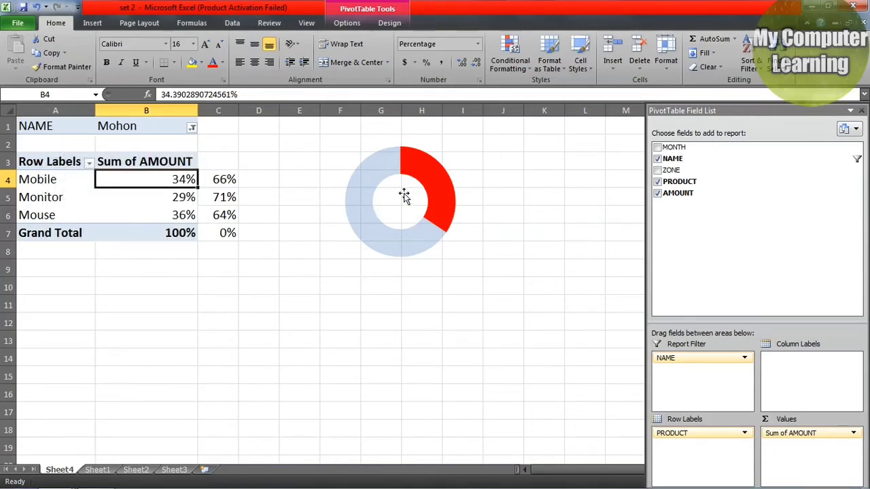
left_click(401, 195)
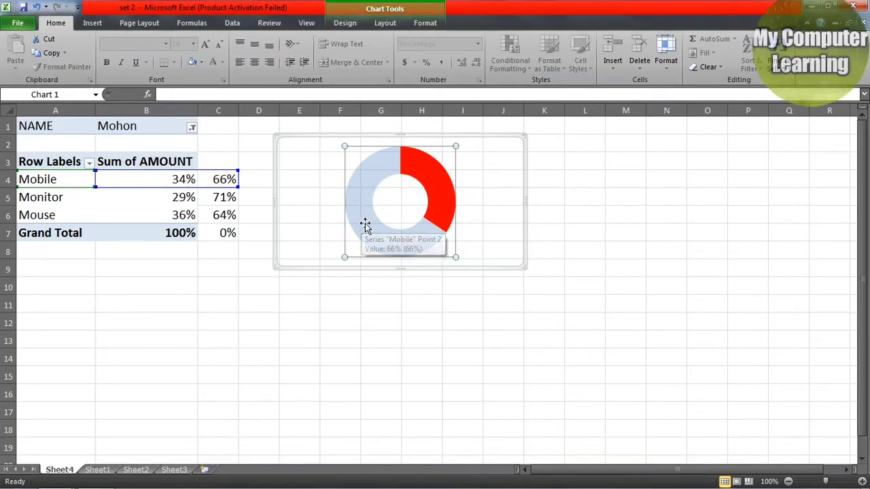
left_click(314, 330)
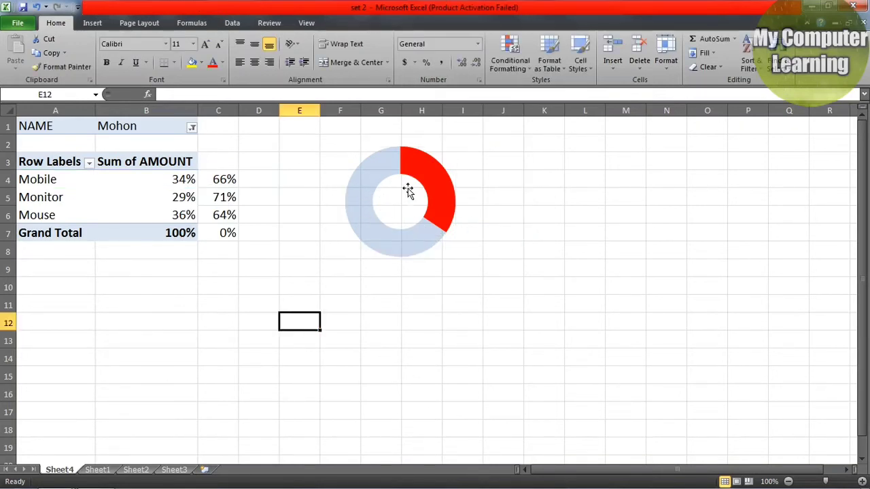
left_click(393, 210)
left_click(256, 338)
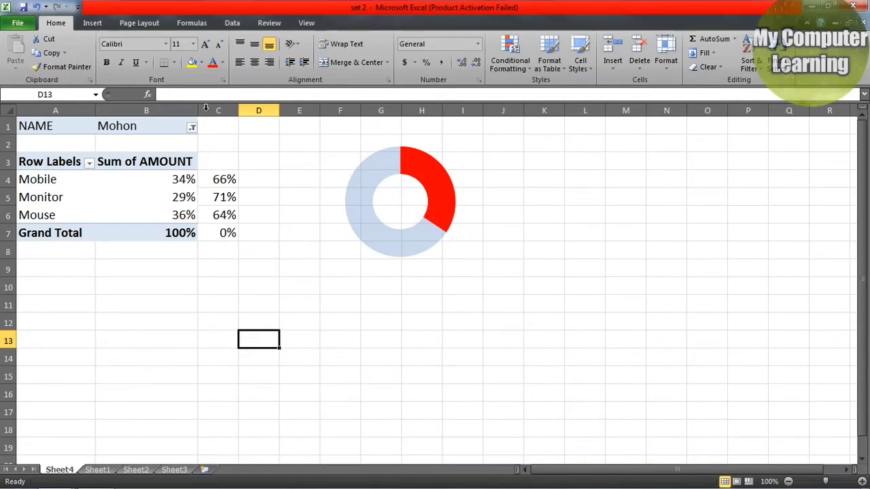
left_click(94, 23)
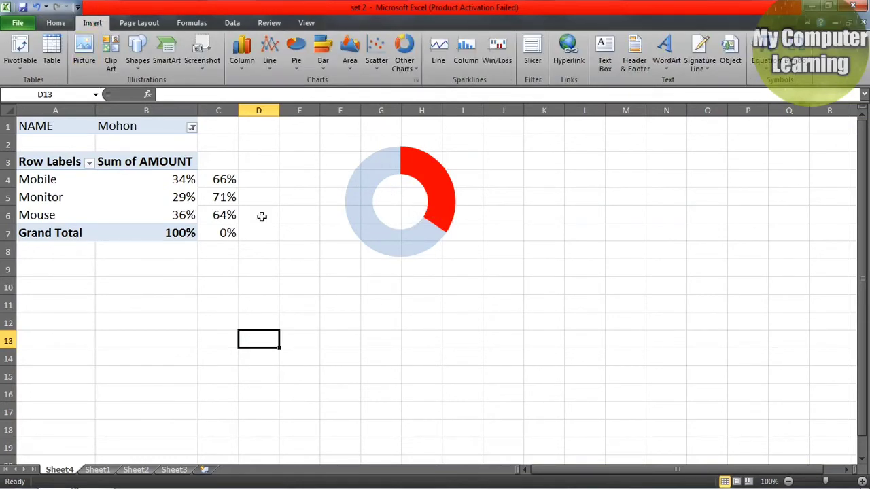
Draw a text box and link it to cell B4 with =B4
left_click(605, 65)
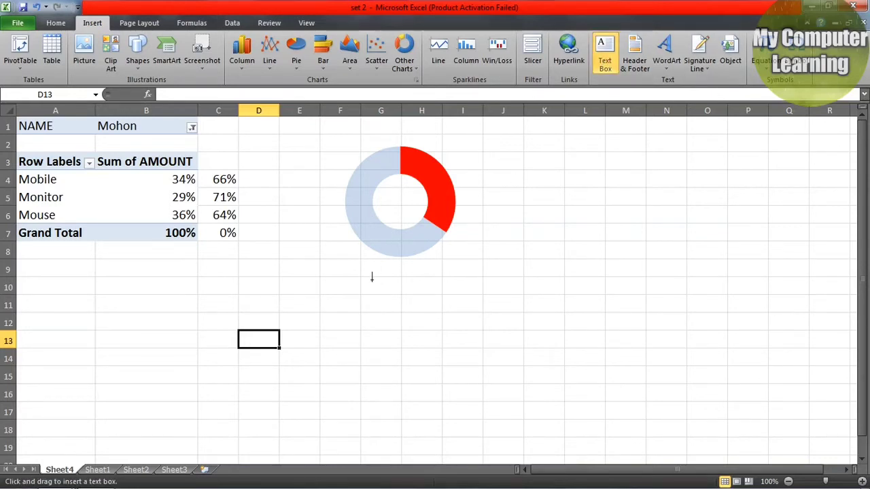
left_click_drag(354, 273, 463, 306)
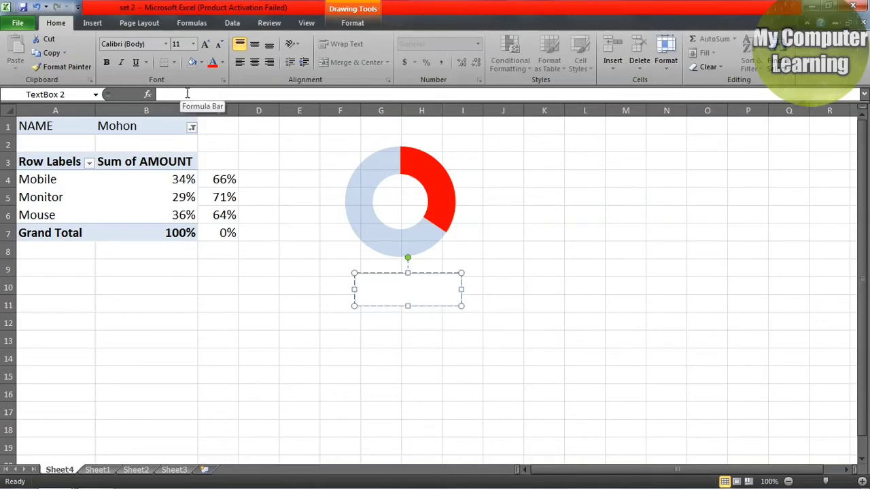
left_click(187, 93)
type("=")
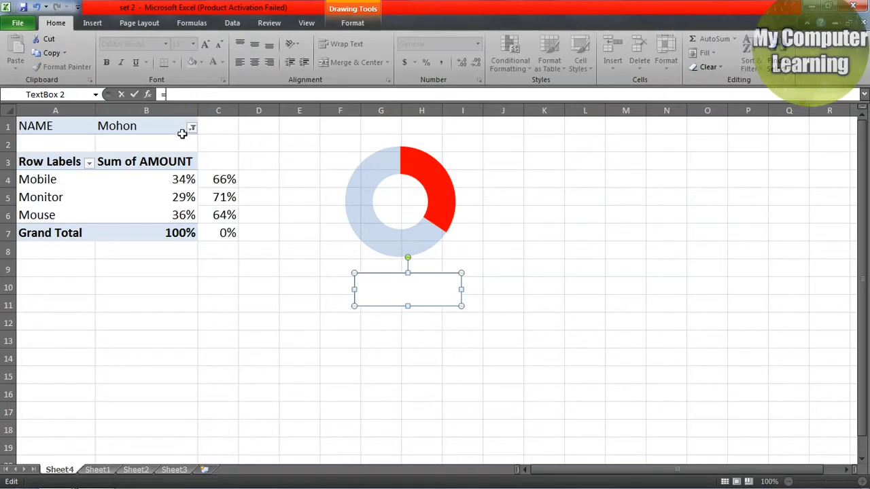
left_click(178, 181)
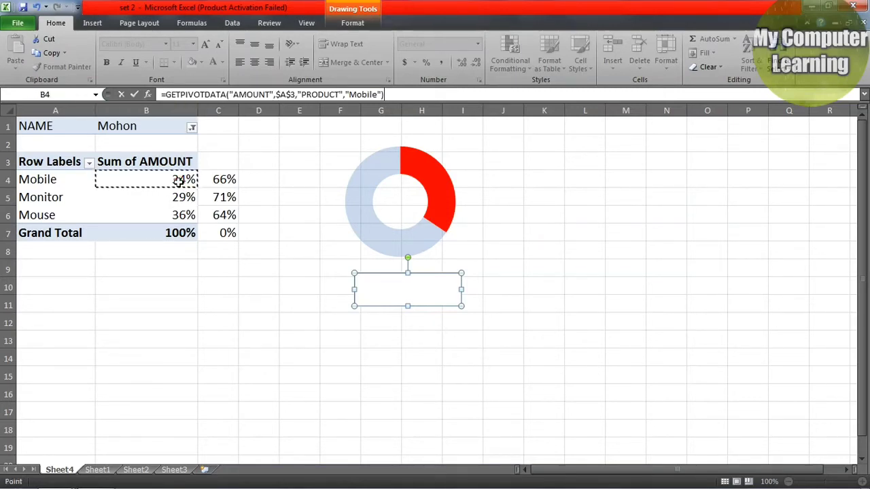
left_click(406, 96)
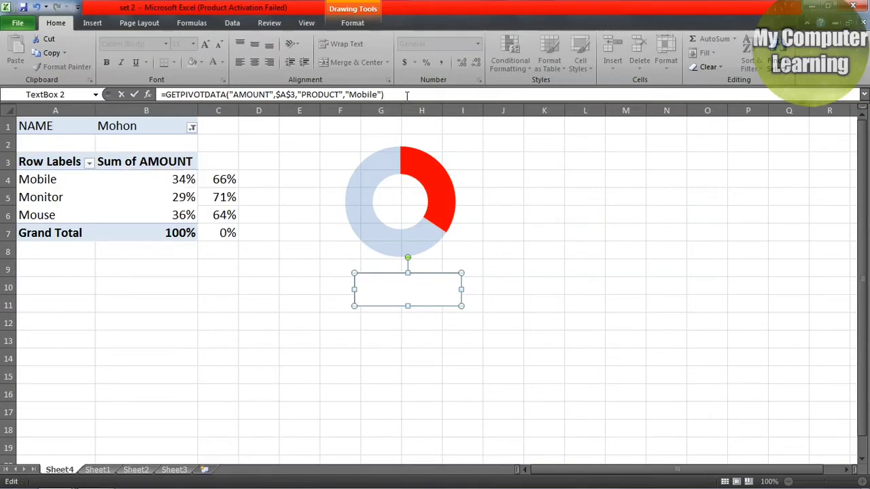
key("BackSpace")
key("BackSpace")
key("BackSpace")
key("BackSpace")
key("BackSpace")
key("BackSpace")
key("BackSpace")
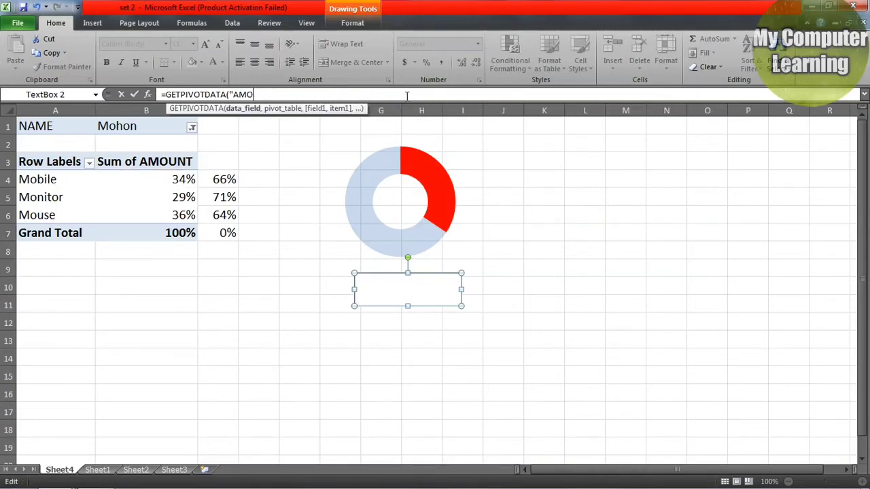
key("BackSpace")
key("BackSpace")
key("BackSpace")
key("BackSpace")
key("BackSpace")
key("BackSpace")
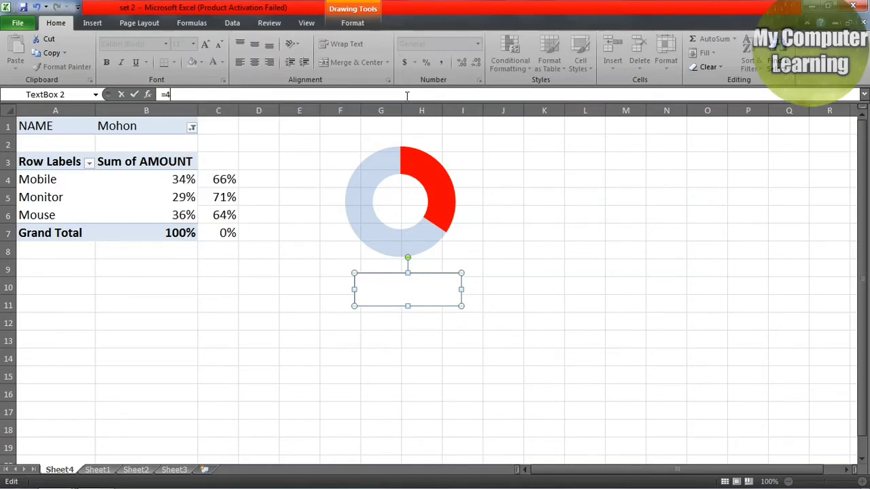
type("b")
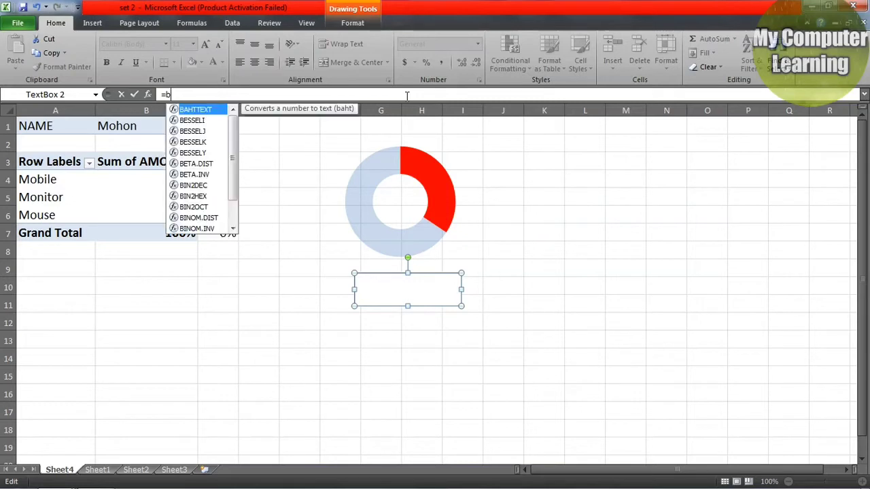
type("4")
key("Return")
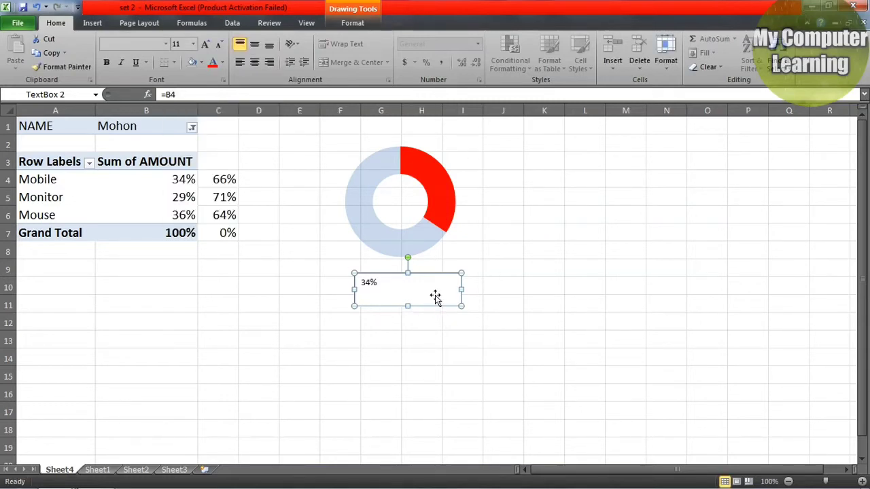
Give the text box No Fill and No Outline
left_click(362, 23)
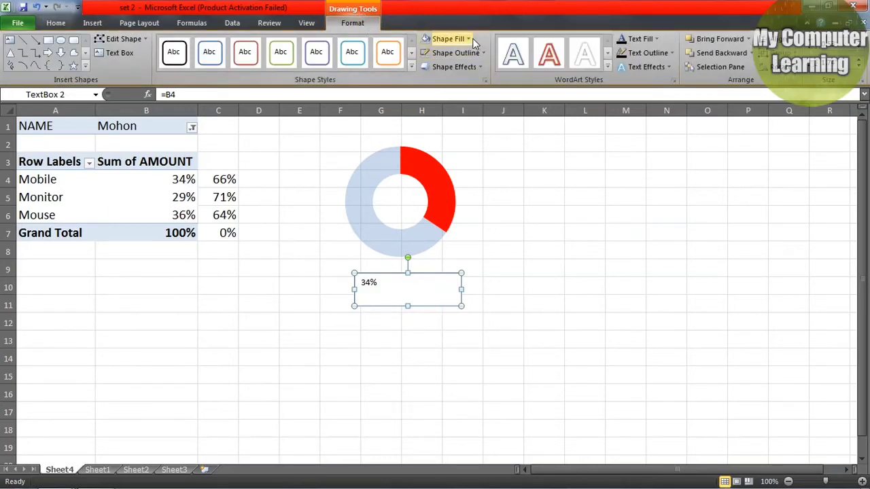
left_click(474, 39)
left_click(468, 162)
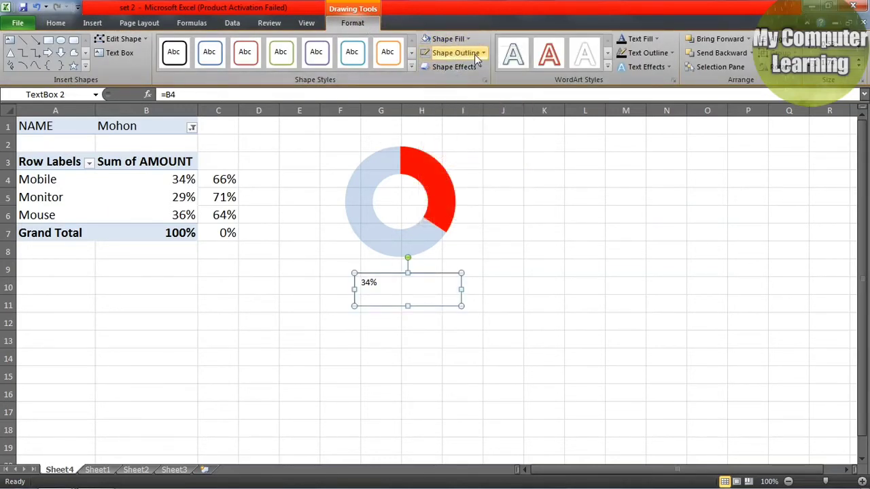
left_click(475, 56)
left_click(454, 175)
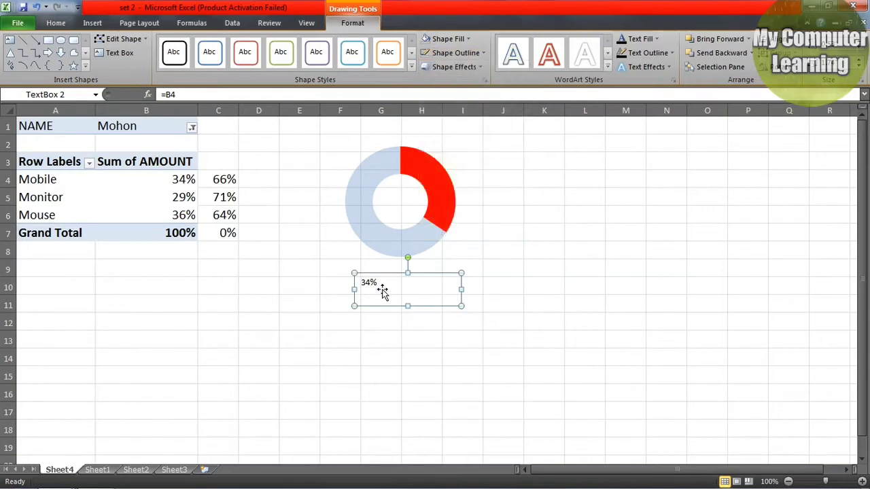
Enlarge the 34% label to 28 point and centre it in the donut hole
left_click(56, 23)
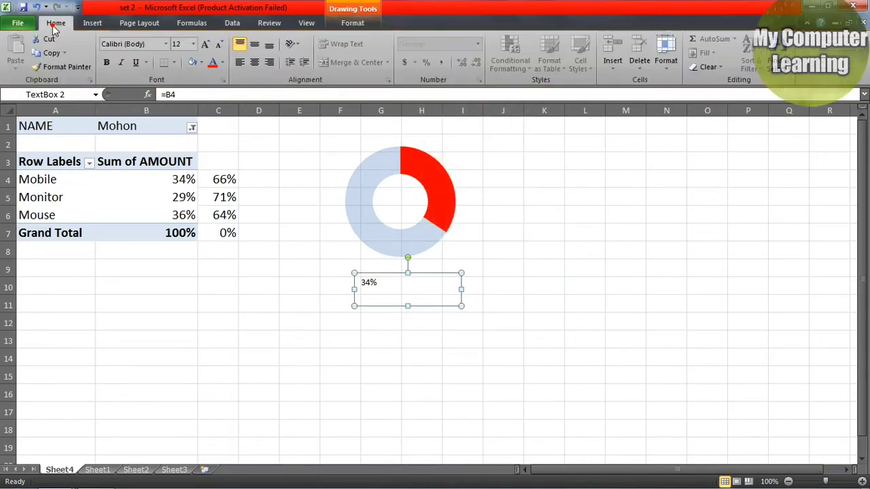
left_click(209, 45)
left_click(209, 45)
left_click(209, 45)
left_click(209, 45)
left_click(209, 45)
left_click(209, 45)
left_click(209, 45)
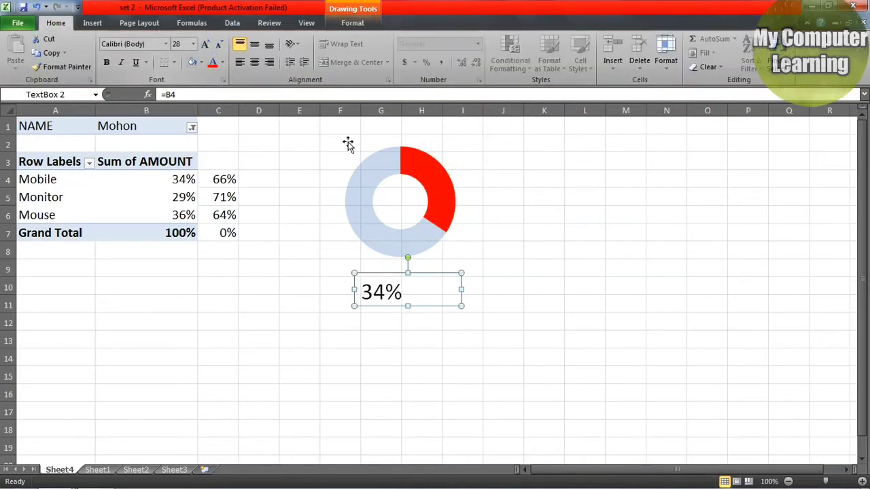
left_click_drag(436, 273, 450, 188)
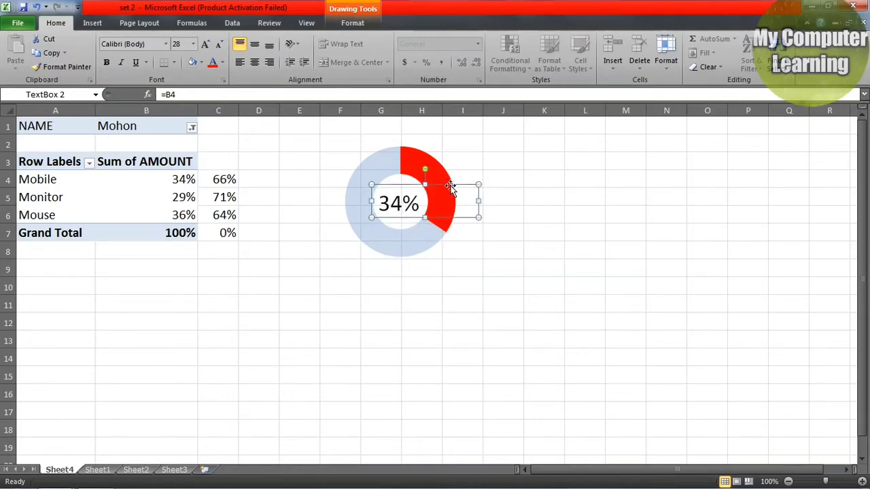
left_click(505, 245)
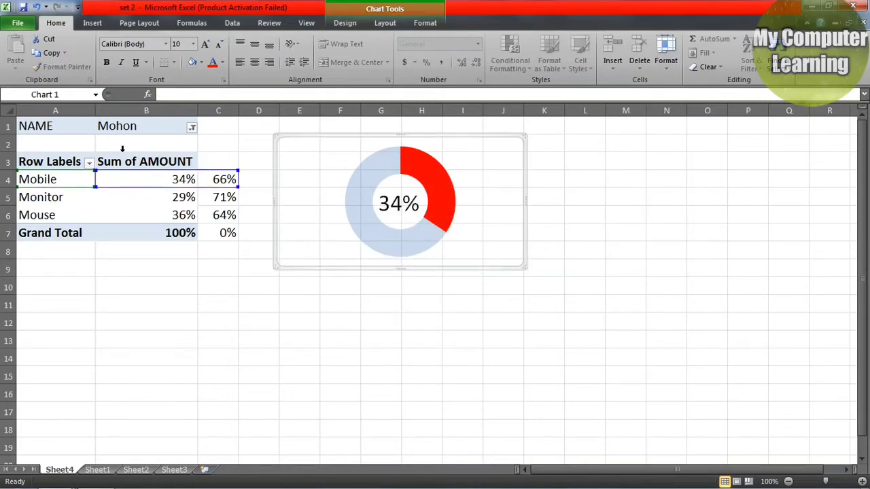
Refilter NAME to another salesperson so Mobile reads 36%, then select an empty cell
left_click(192, 128)
left_click(65, 170)
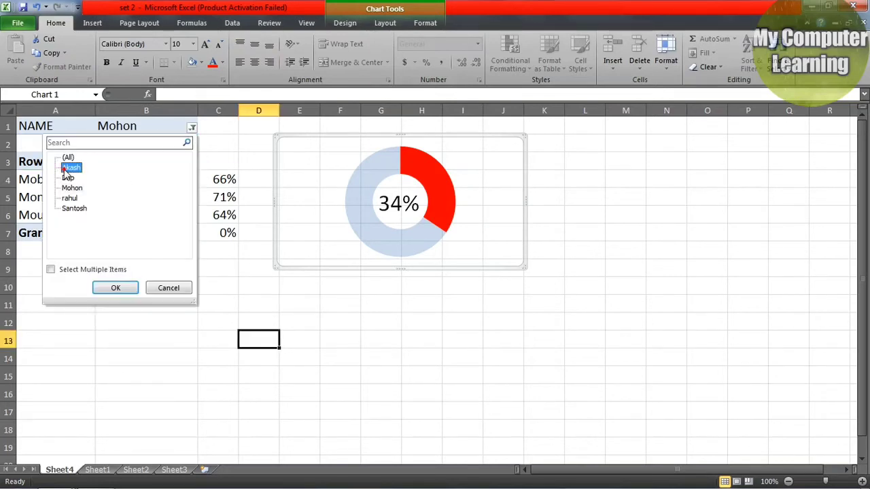
left_click(115, 287)
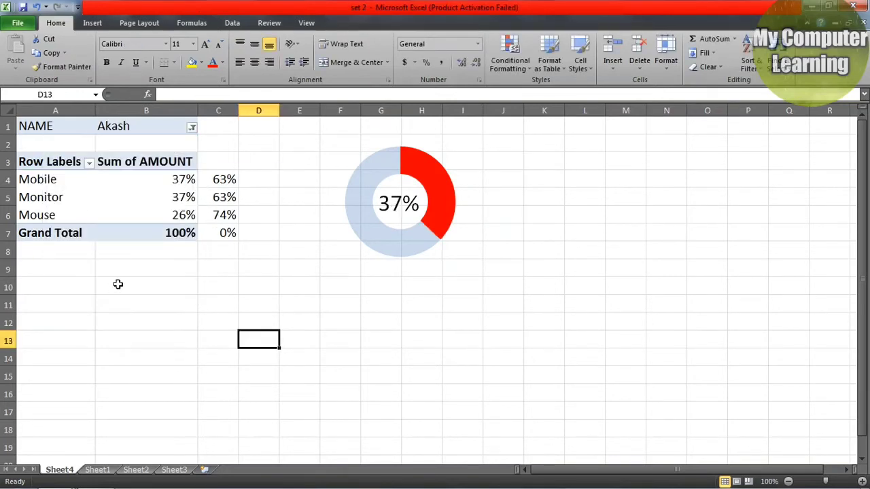
left_click(192, 128)
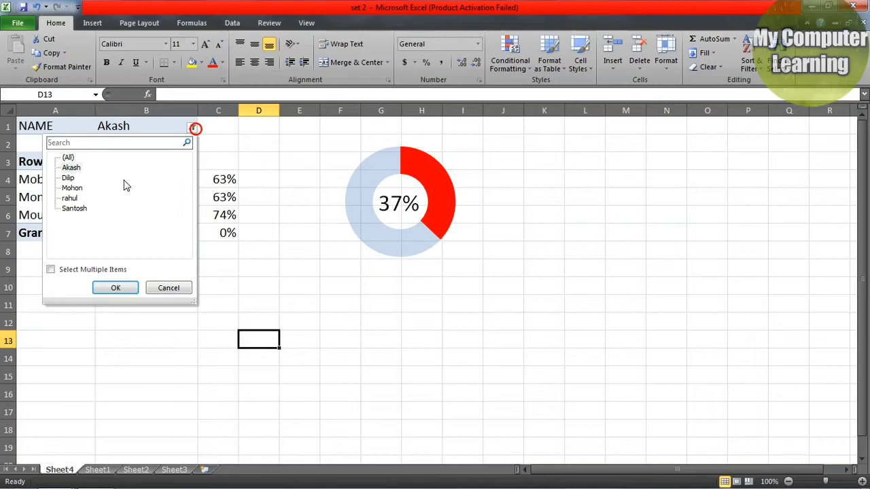
left_click(69, 198)
left_click(115, 287)
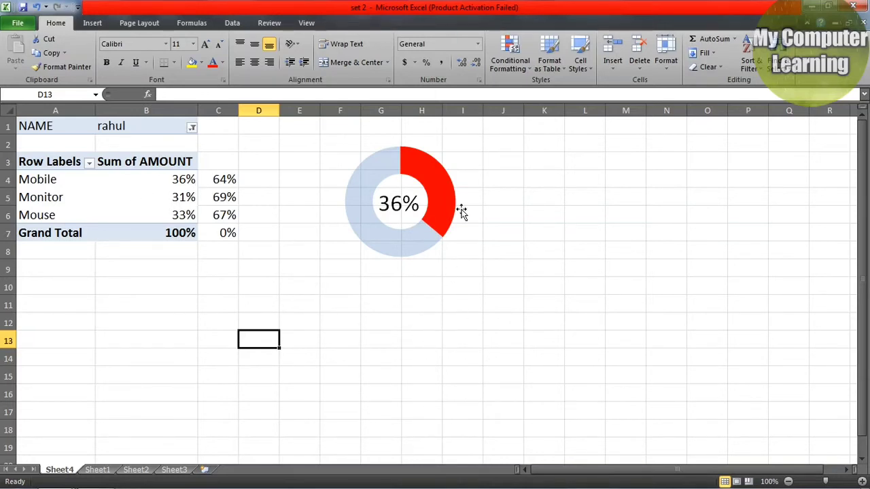
left_click(378, 340)
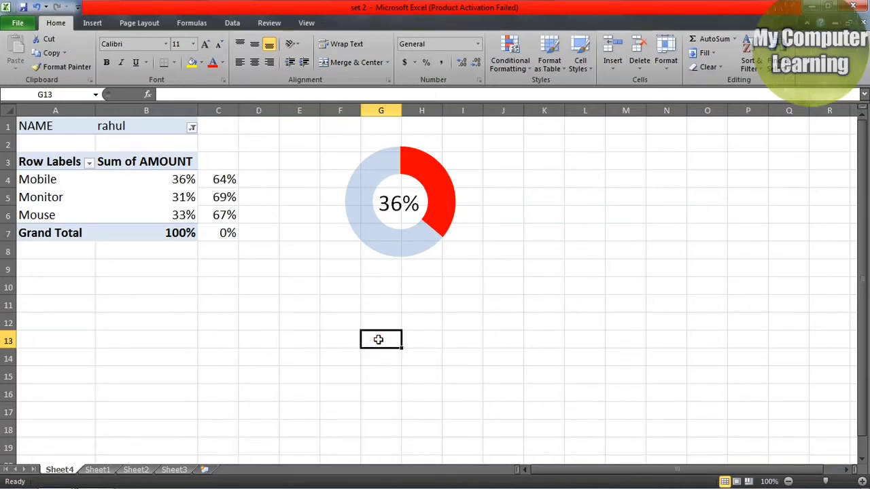
left_click(408, 304)
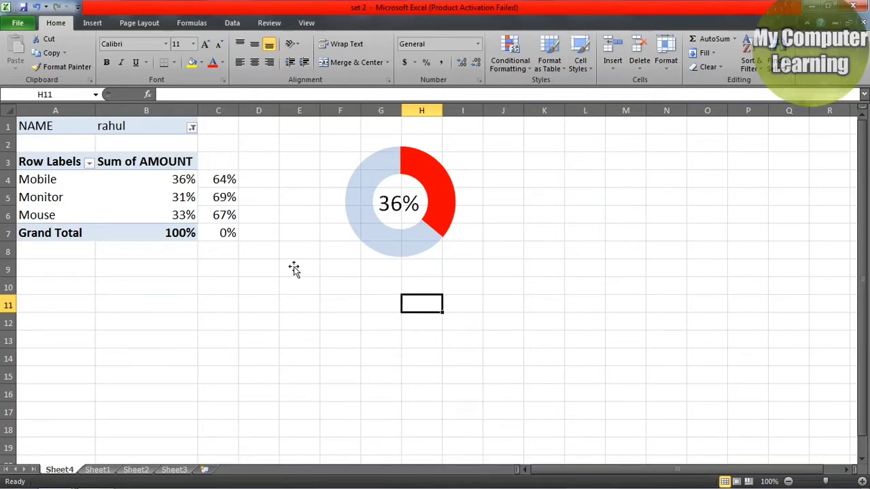
Insert a blank doughnut chart from Other Charts
left_click(92, 23)
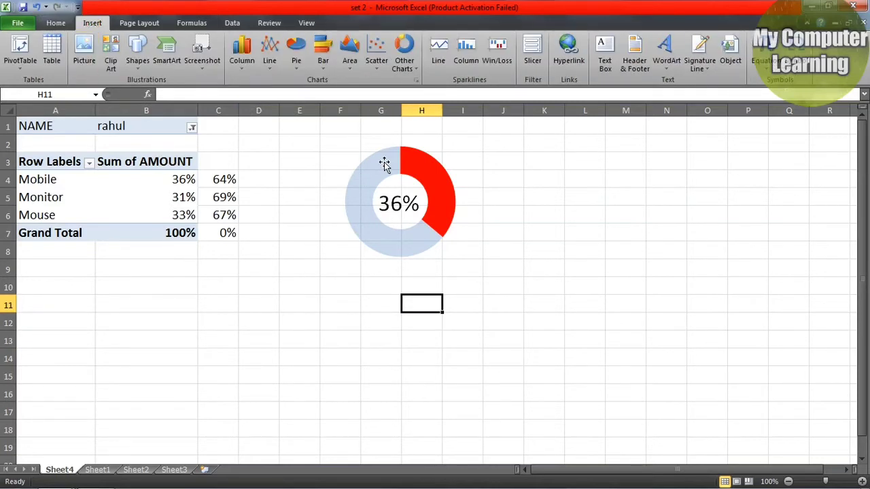
left_click(418, 70)
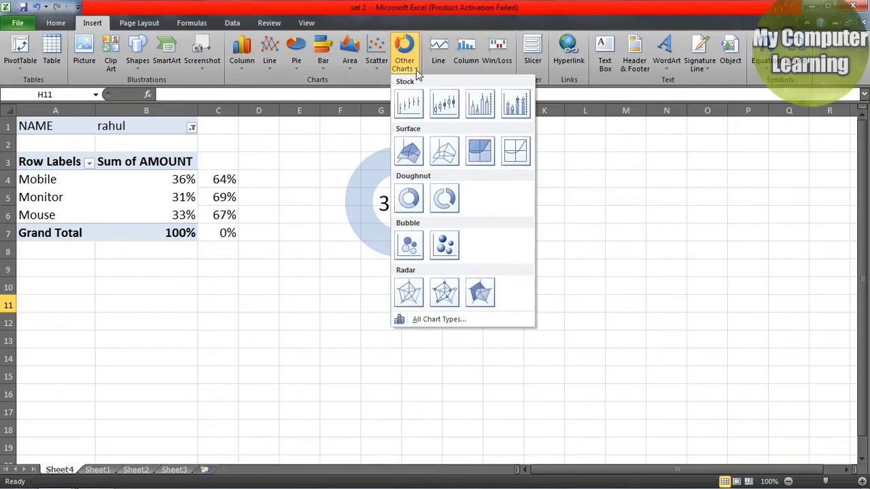
left_click(408, 198)
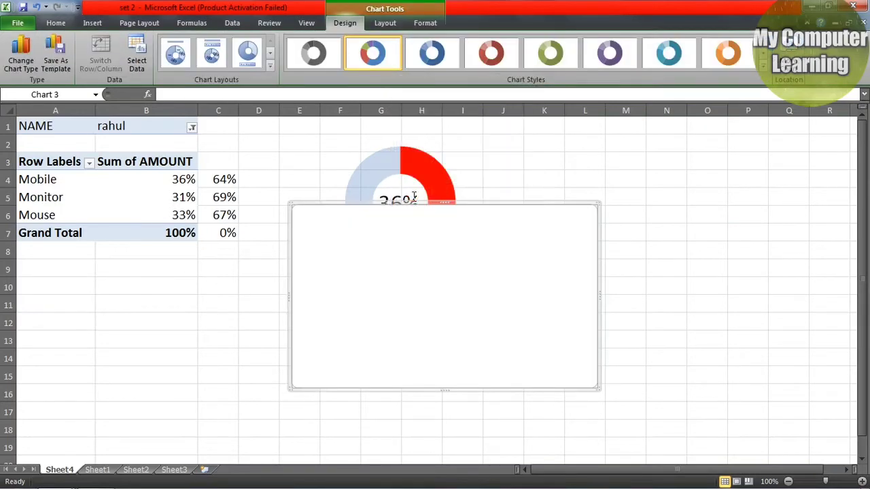
Add a Monitor series named from A5 with values B5:C5 to the doughnut
right_click(422, 284)
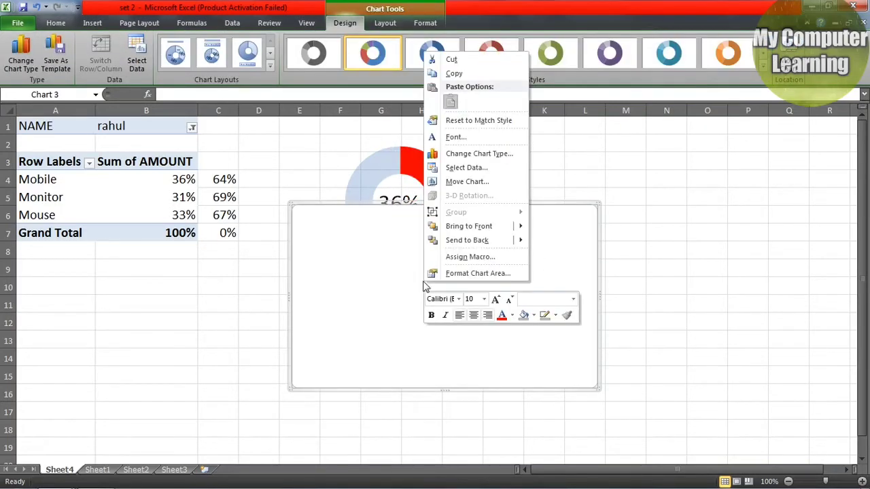
left_click(479, 170)
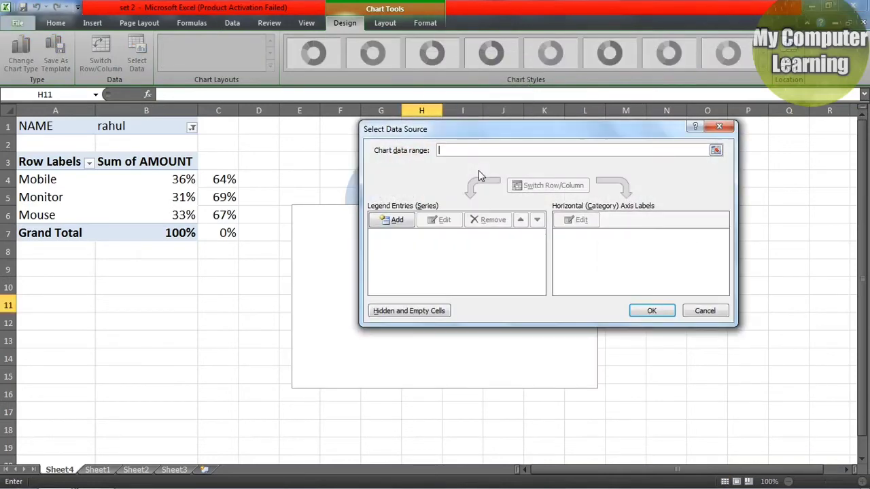
left_click(396, 220)
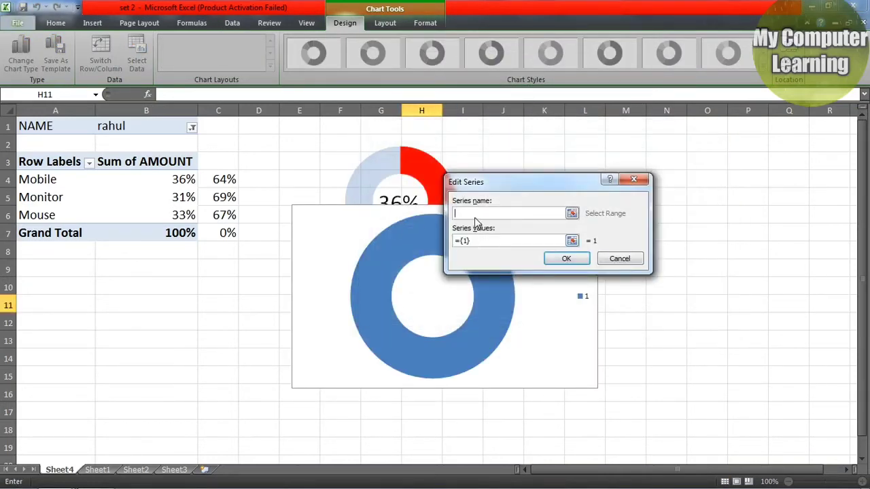
left_click(47, 197)
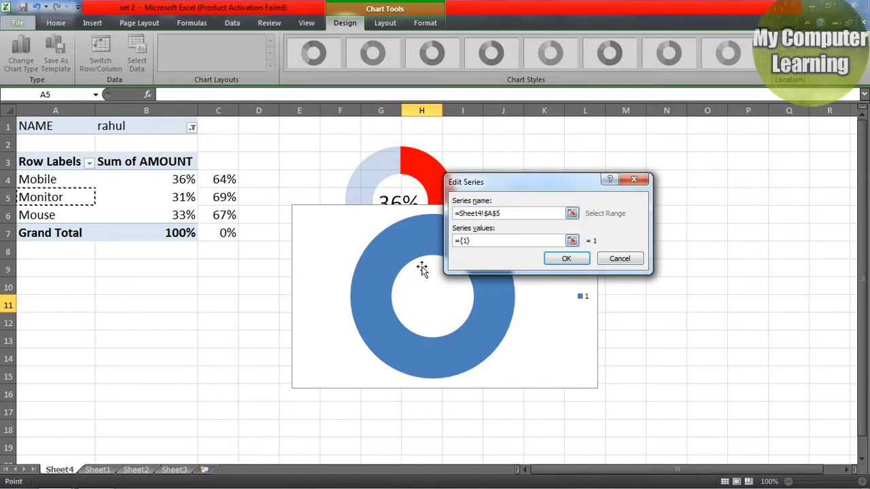
left_click(486, 243)
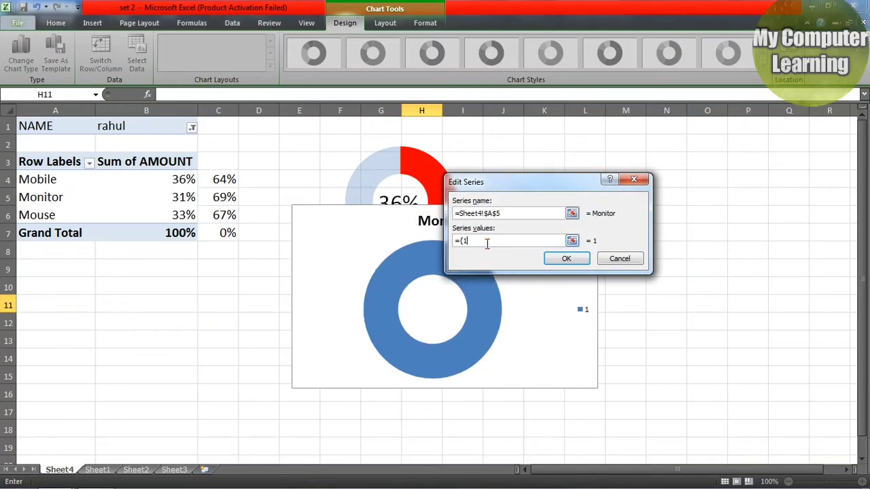
left_click_drag(163, 197, 212, 198)
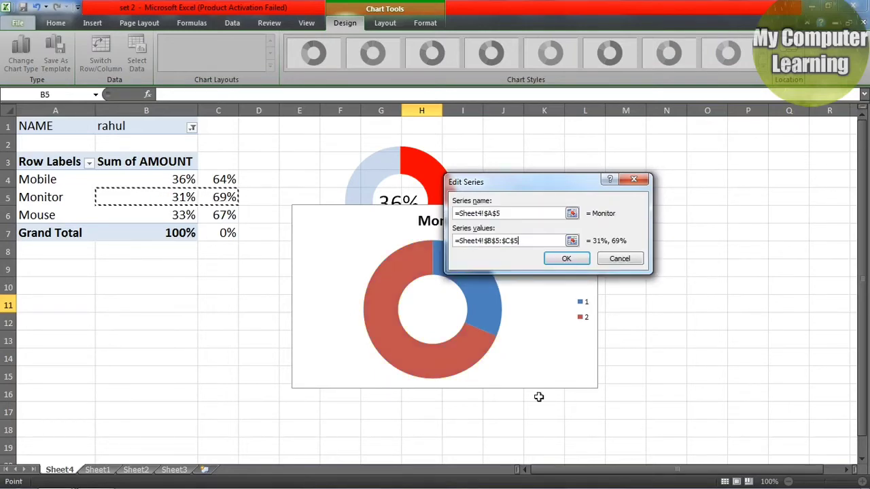
left_click(576, 259)
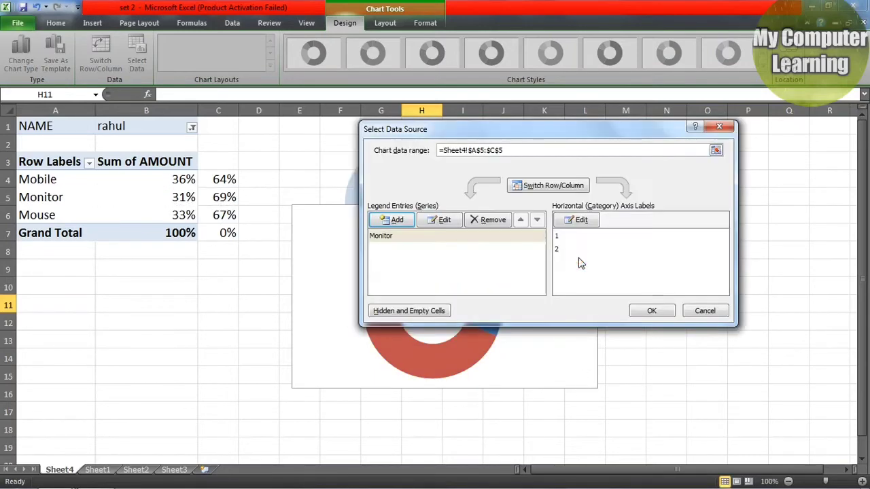
left_click(652, 315)
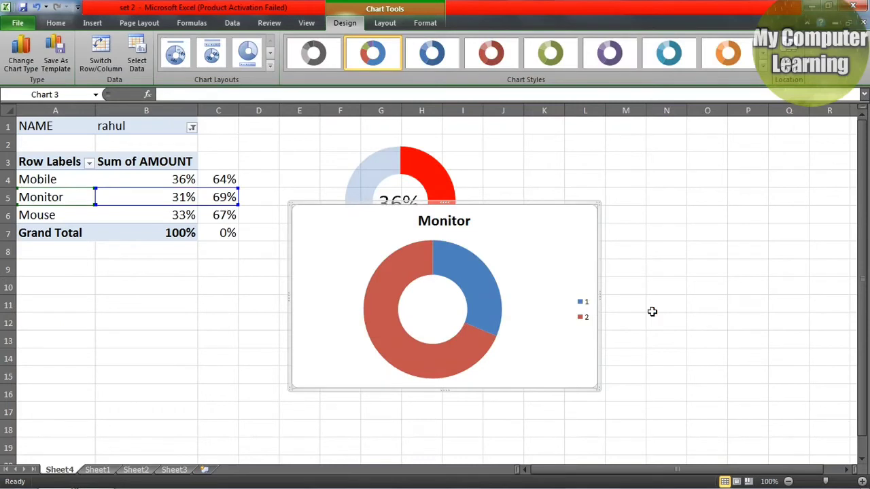
Remove the legend and title, then shrink the chart and place it right of the Mobile donut
left_click(580, 307)
key("Delete")
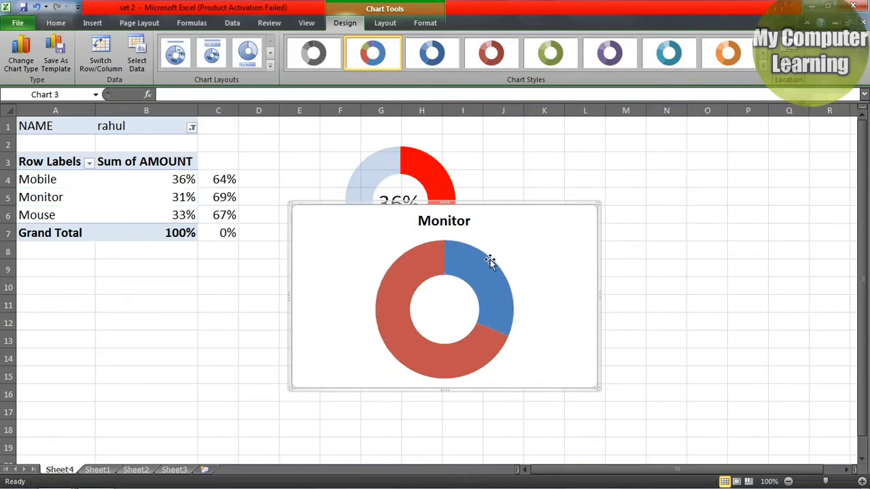
left_click(463, 221)
key("Delete")
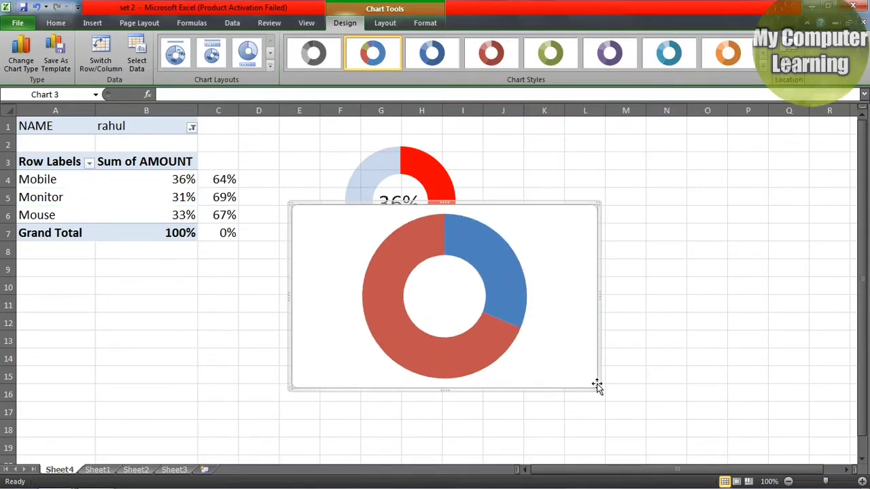
left_click_drag(597, 386, 505, 338)
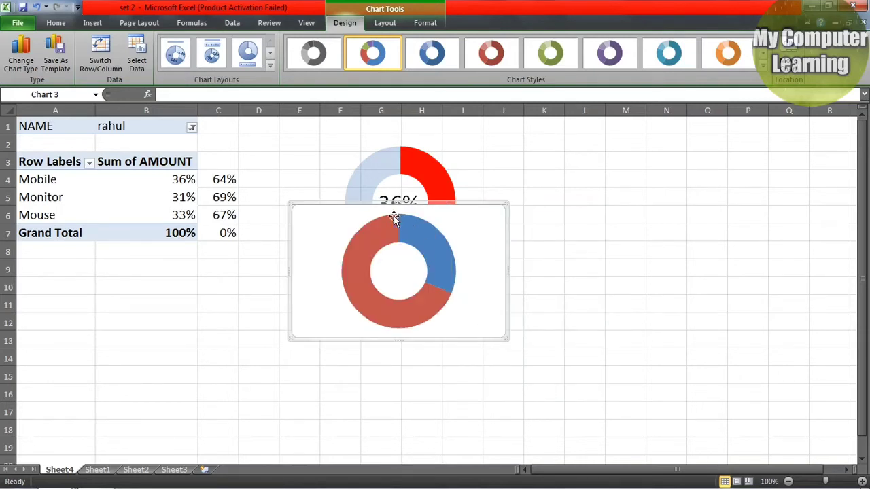
left_click_drag(347, 204, 530, 146)
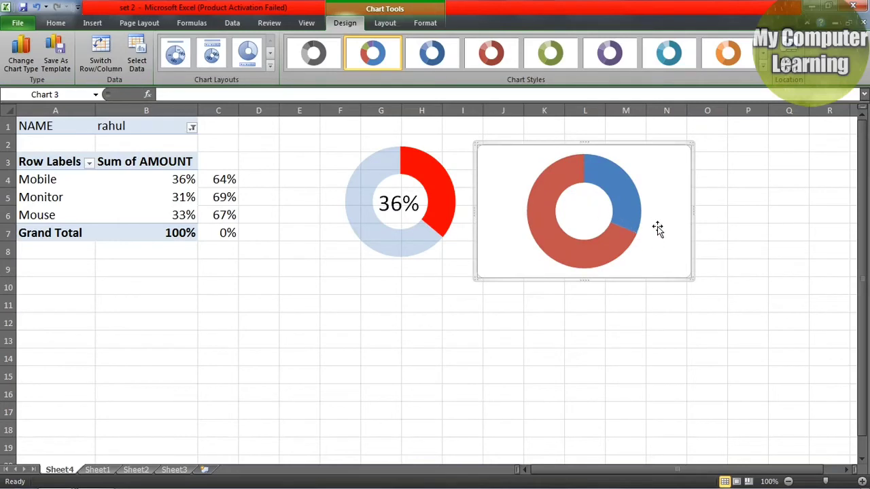
Fill the Monitor donut's 31% arc with light blue, leaving the 69% arc red
double_click(616, 189)
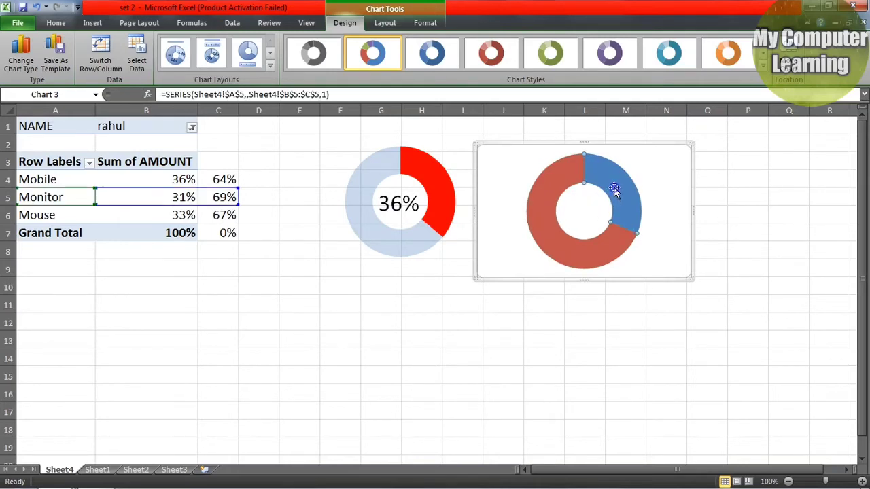
key("Escape")
left_click(424, 22)
left_click(413, 39)
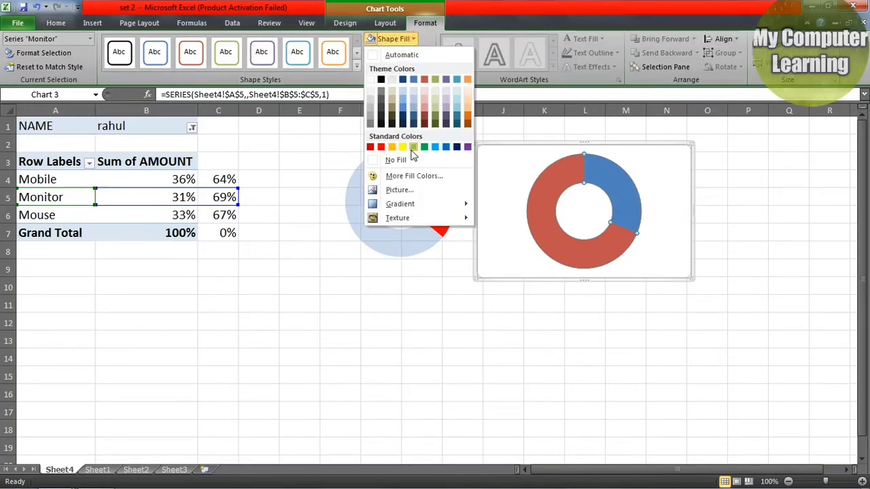
left_click(630, 183)
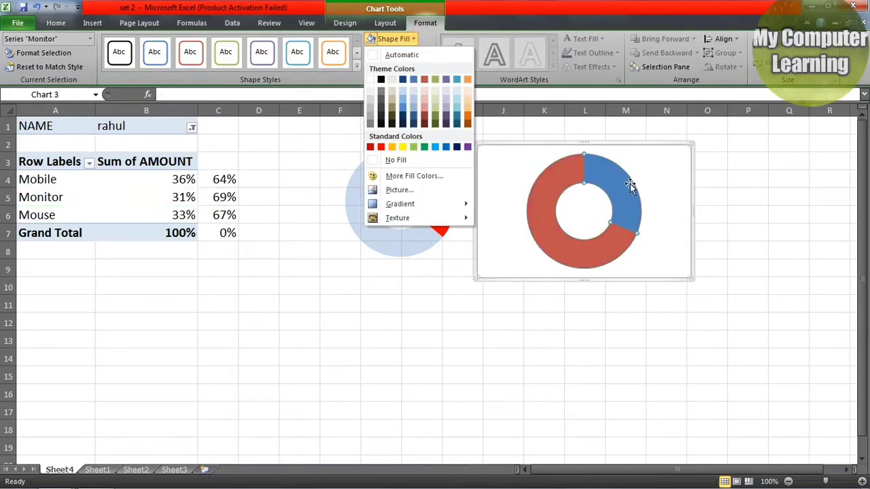
left_click(630, 184)
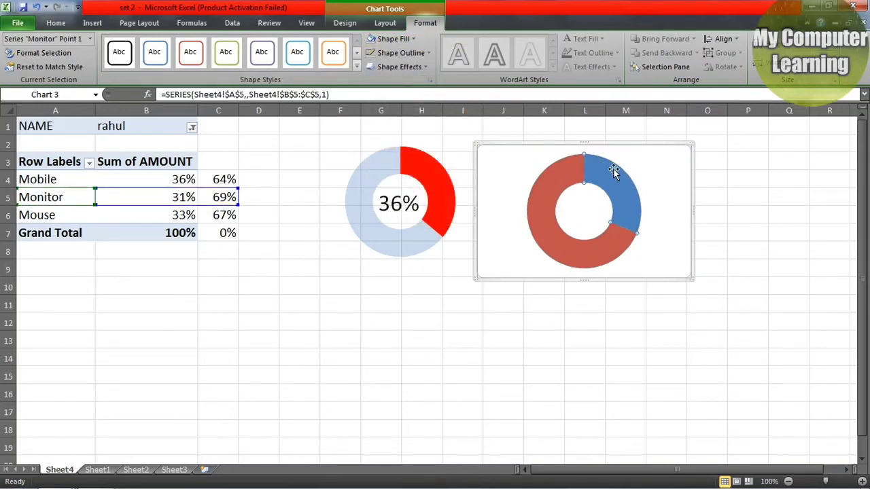
left_click(415, 39)
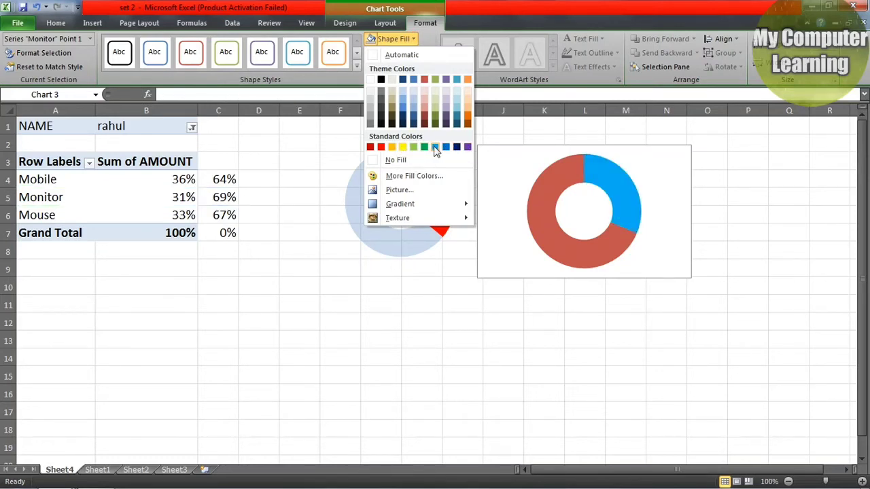
key("Escape")
left_click(544, 197)
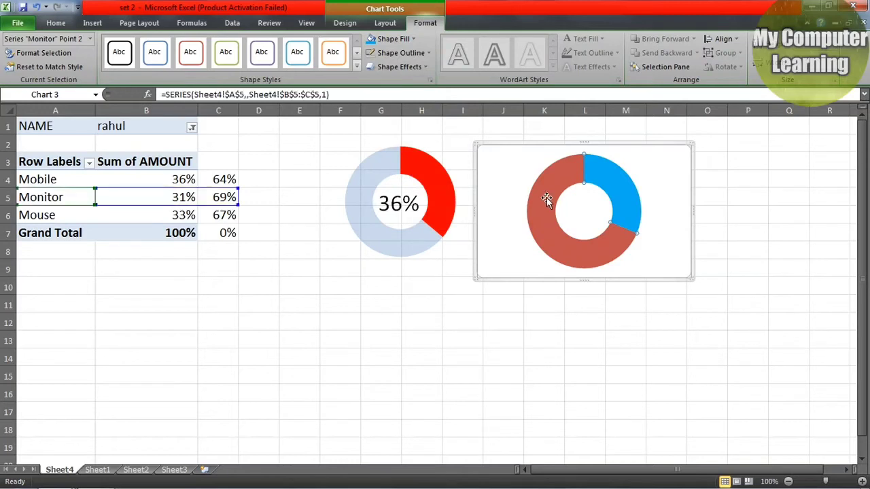
Give the Monitor donut's 69% arc a solid fill at 70% transparency
left_click(414, 38)
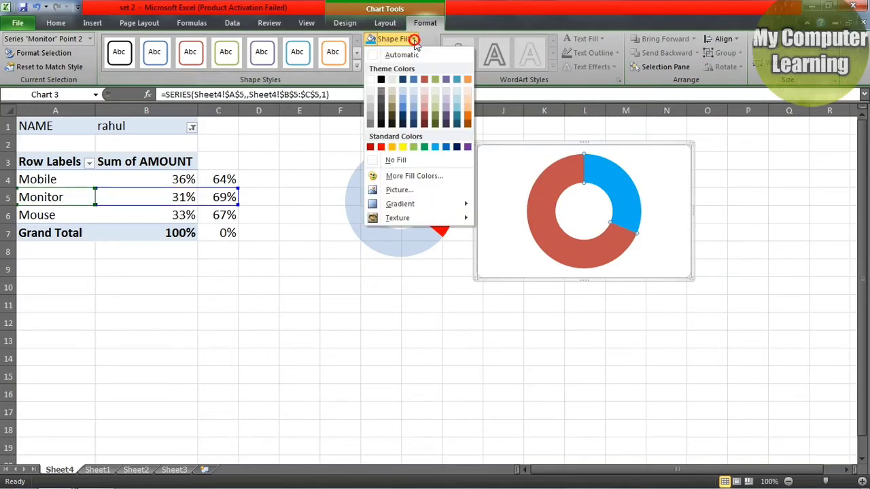
mouse_move(399, 218)
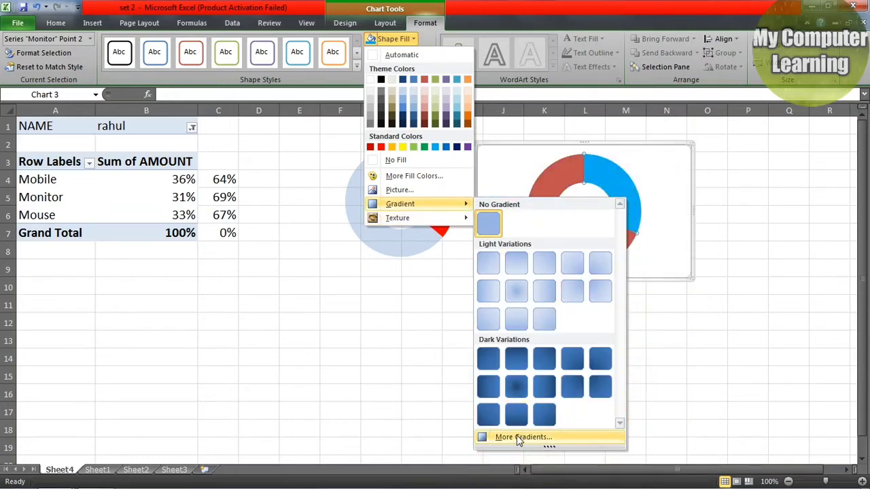
left_click(518, 438)
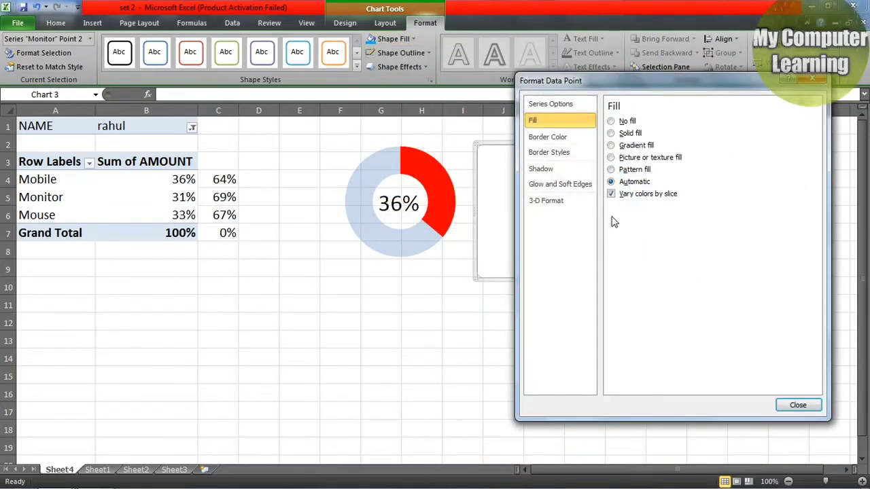
left_click(611, 133)
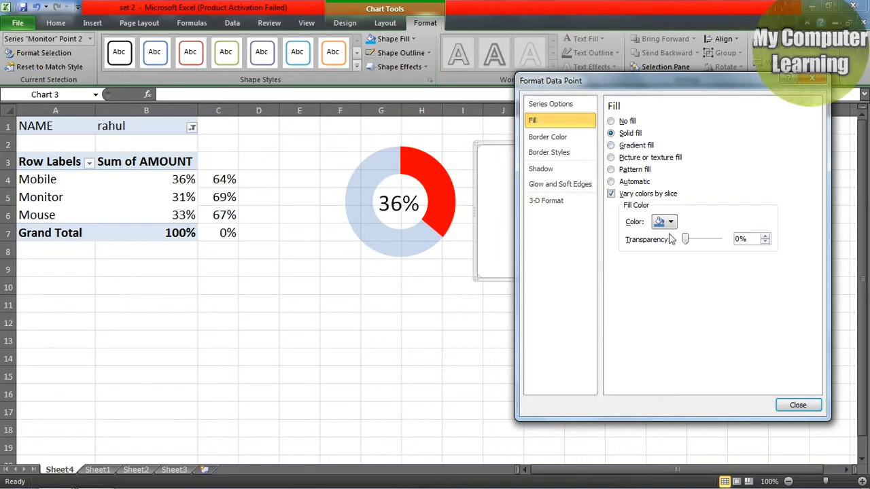
double_click(751, 239)
type("70")
key("Return")
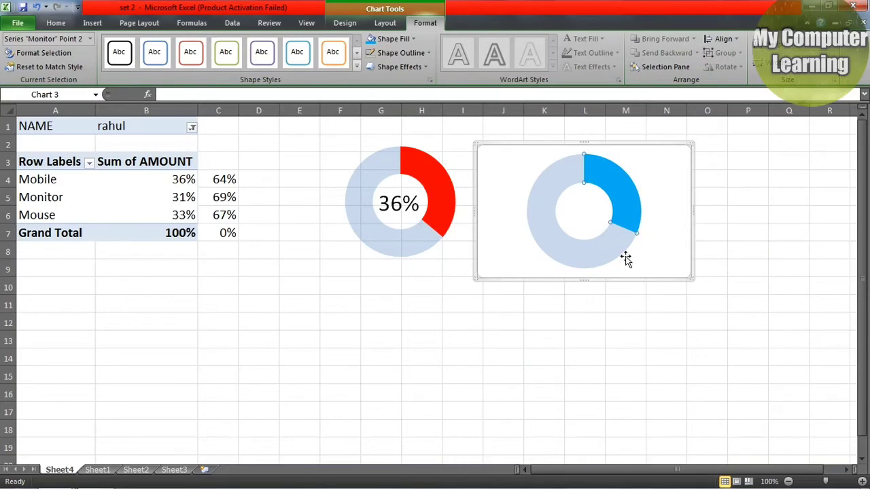
left_click(660, 229)
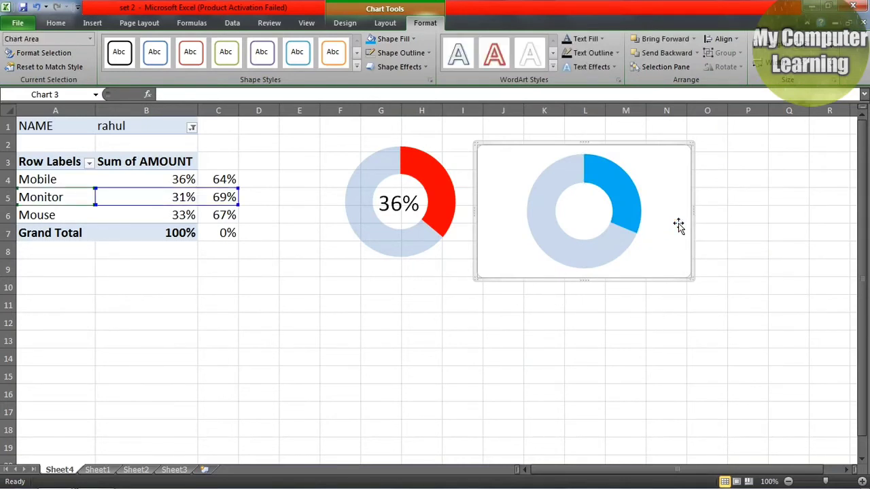
Set the Monitor chart area to No Fill and No Outline, then nudge it up-left
left_click(414, 42)
left_click(399, 162)
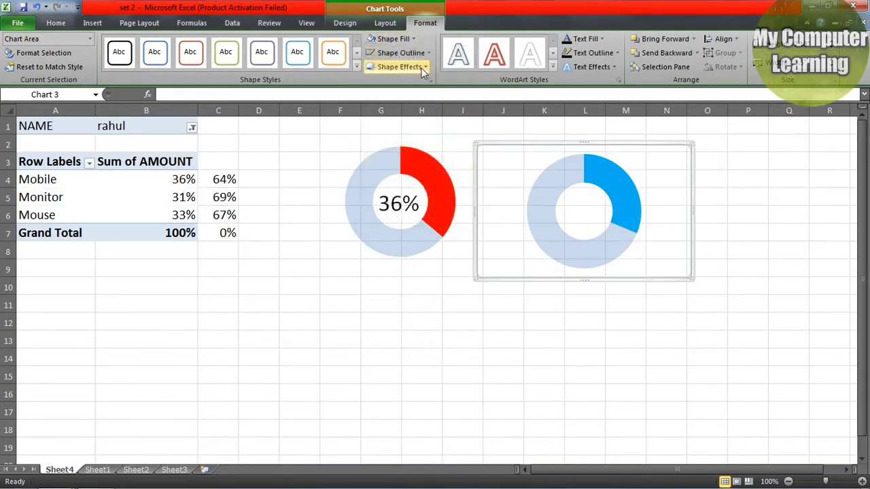
left_click(427, 54)
left_click(418, 175)
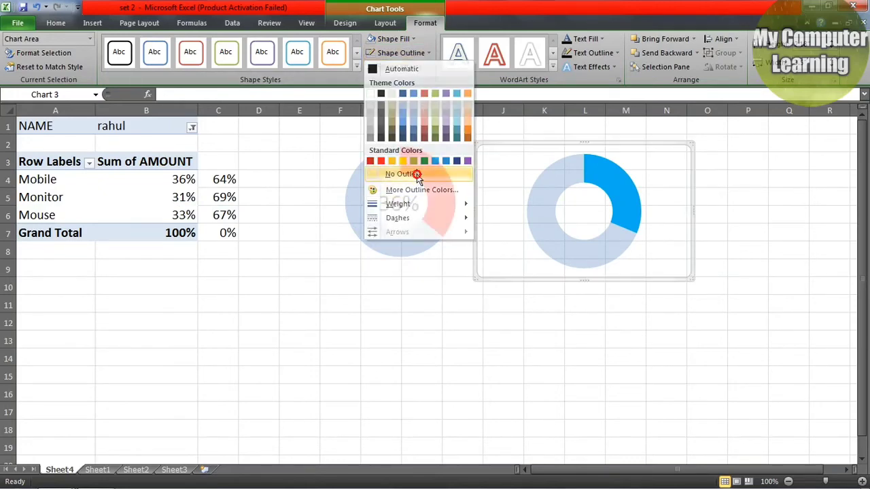
left_click(711, 294)
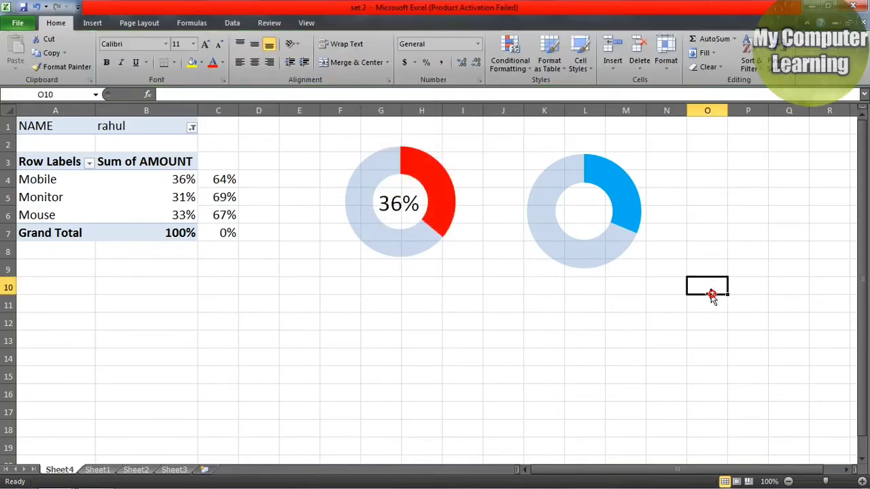
left_click(571, 179)
left_click_drag(561, 142, 557, 138)
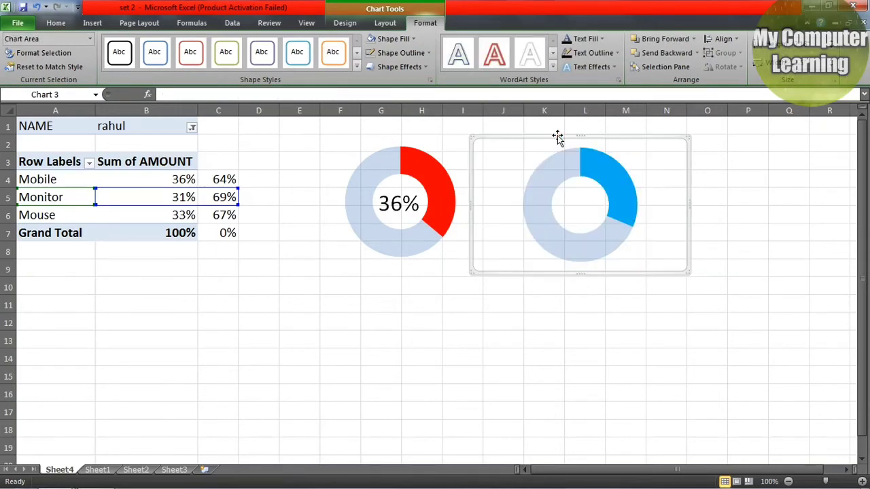
Paste a copy of the 36% label and relink its formula to =B5
left_click(559, 374)
left_click(399, 210)
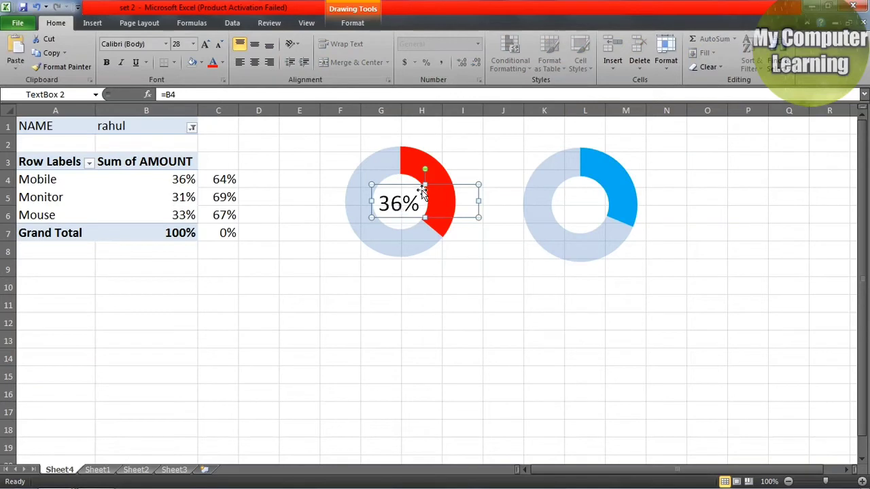
left_click(461, 313)
key("ctrl+v")
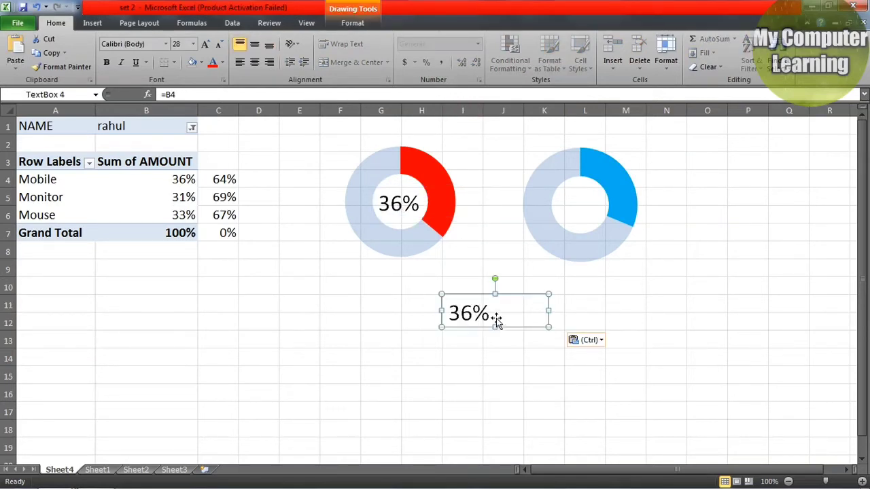
left_click(189, 96)
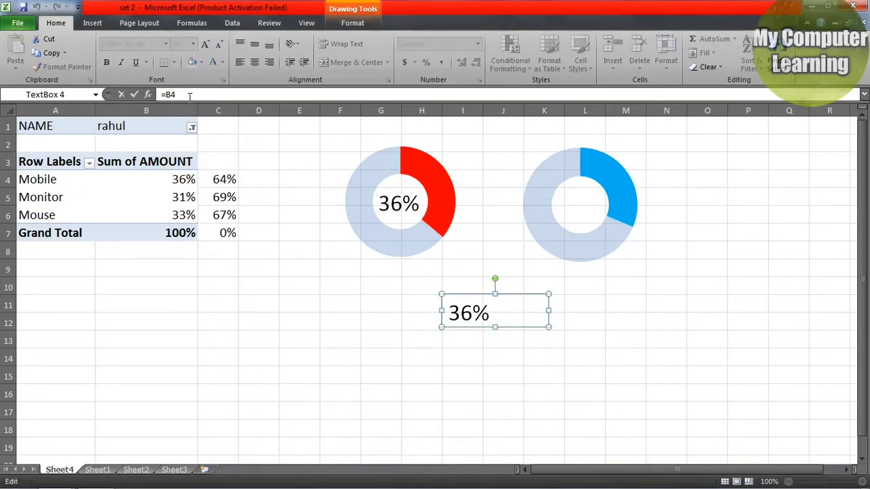
key("BackSpace")
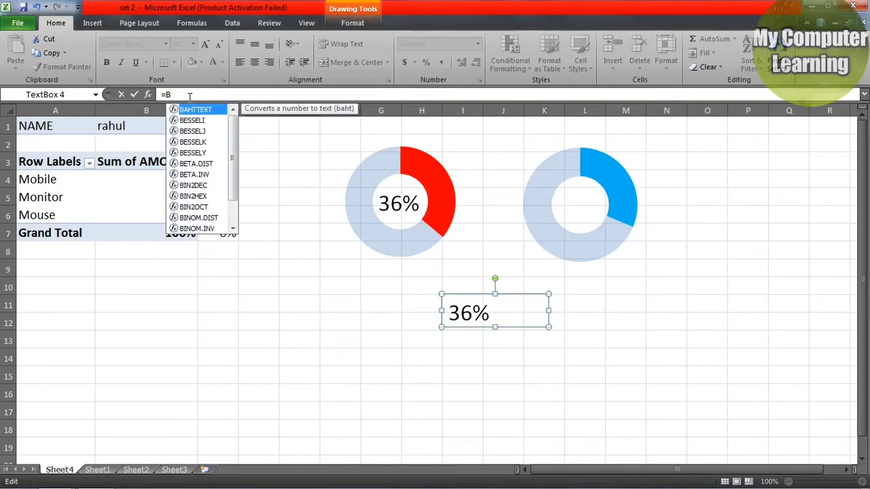
type("5")
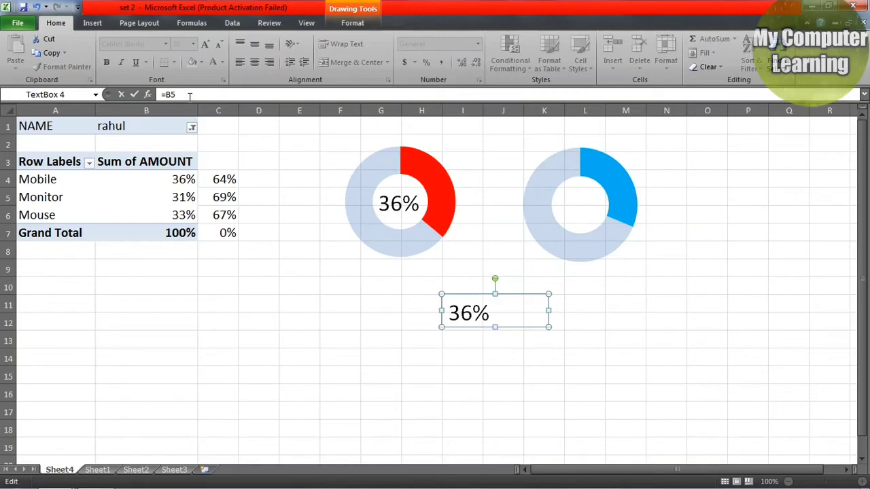
key("Return")
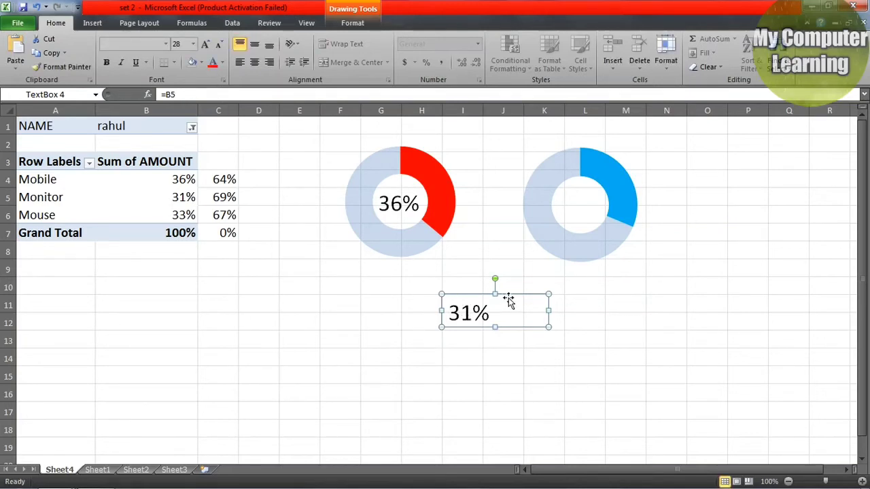
Centre the 31% label in the Monitor donut's hole and enlarge the chart slightly
left_click_drag(509, 297, 621, 185)
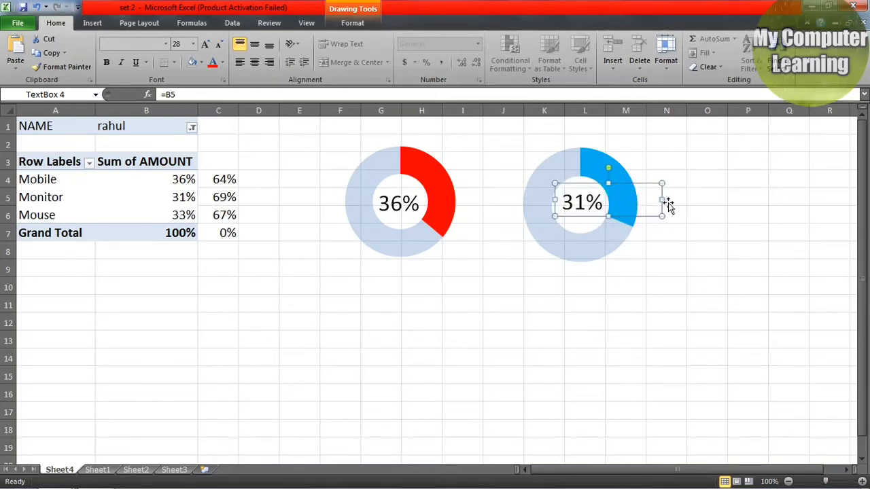
left_click(691, 198)
left_click(583, 171)
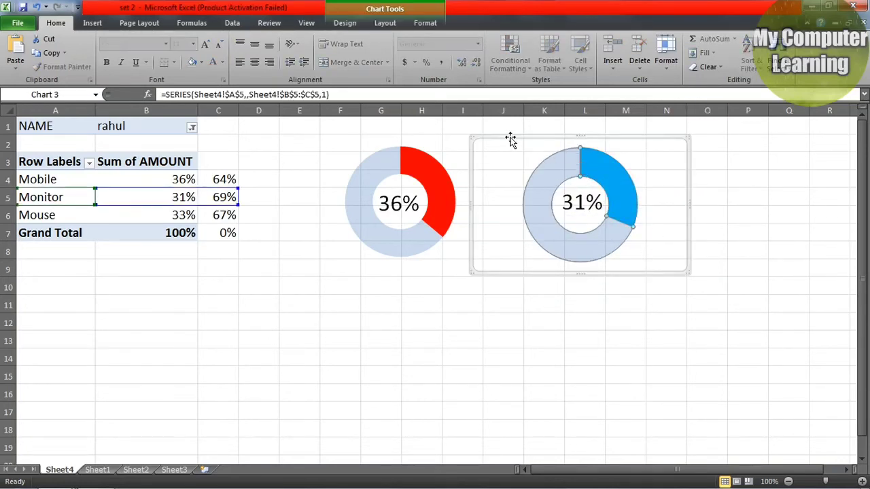
left_click_drag(472, 138, 468, 132)
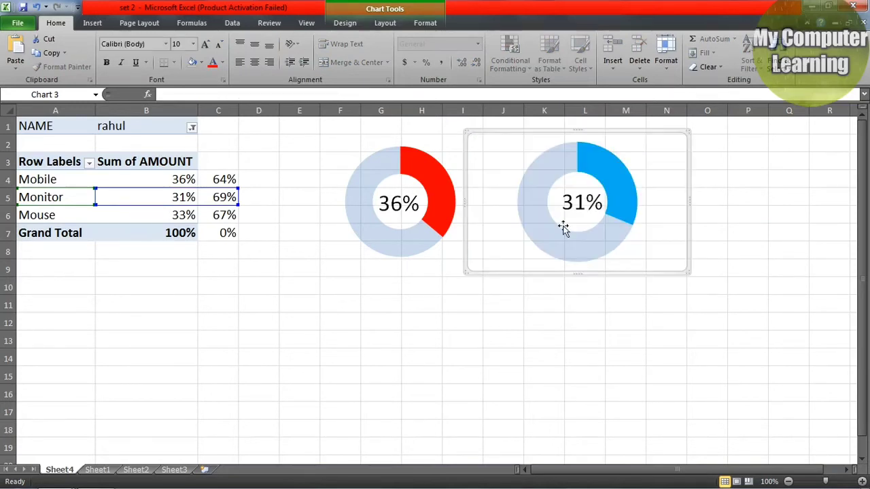
left_click(613, 307)
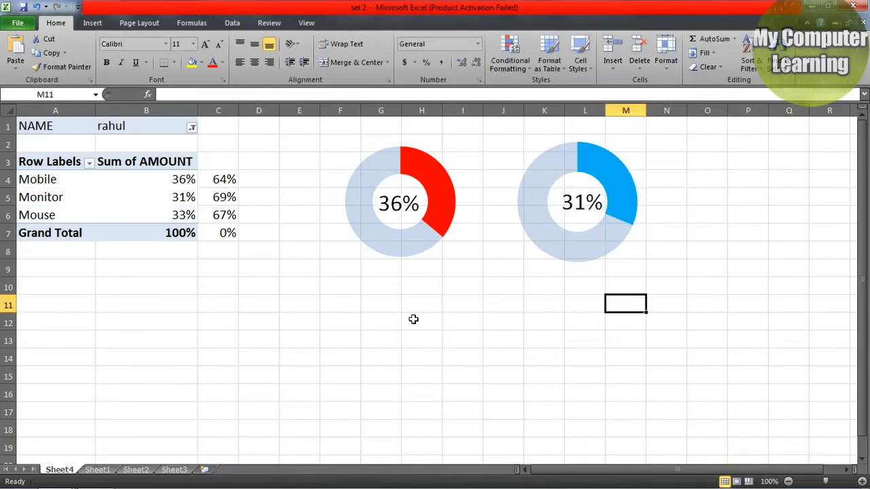
left_click(242, 344)
Insert another blank doughnut chart from Other Charts
left_click(92, 25)
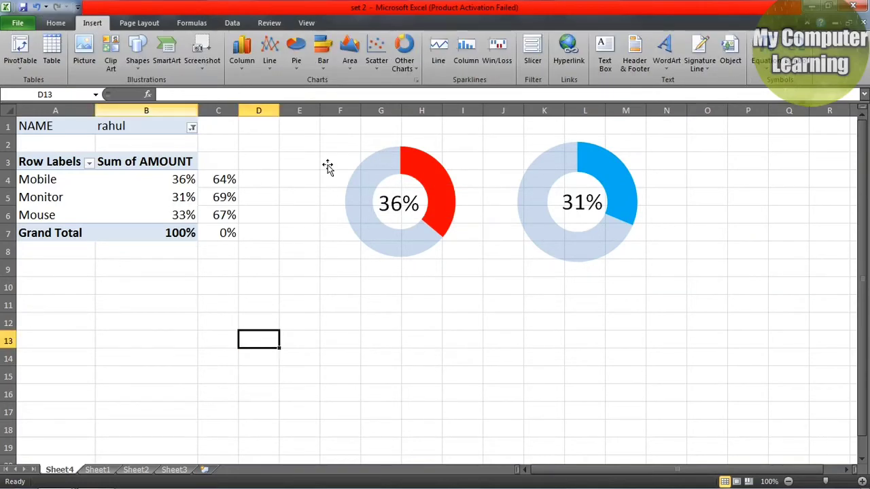
left_click(414, 68)
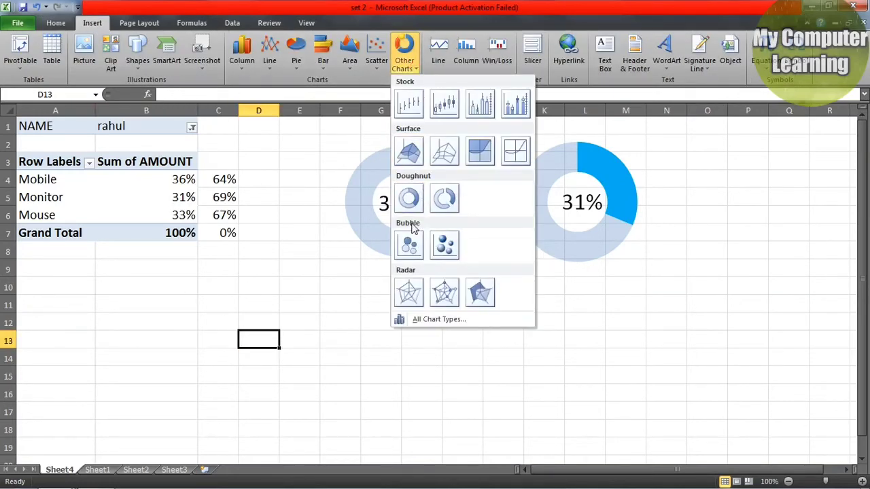
left_click(409, 201)
Add a Mouse series named from A6 with values B6:C6 to the new doughnut
right_click(418, 289)
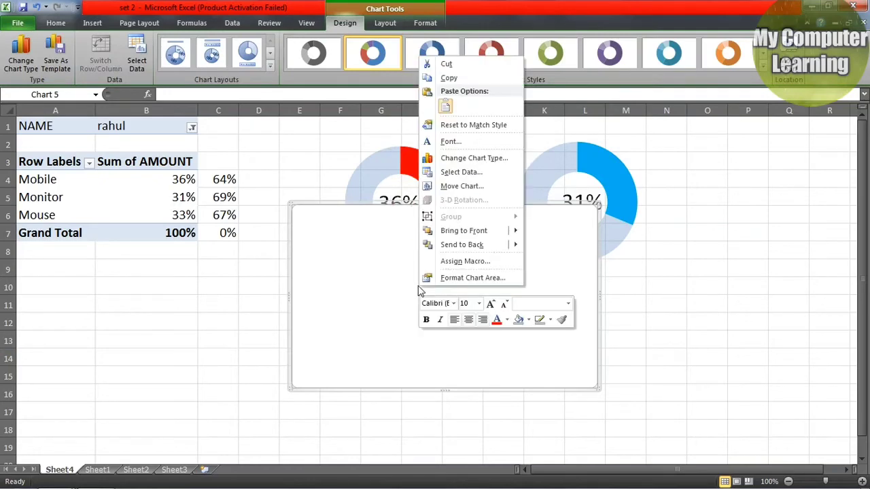
left_click(449, 172)
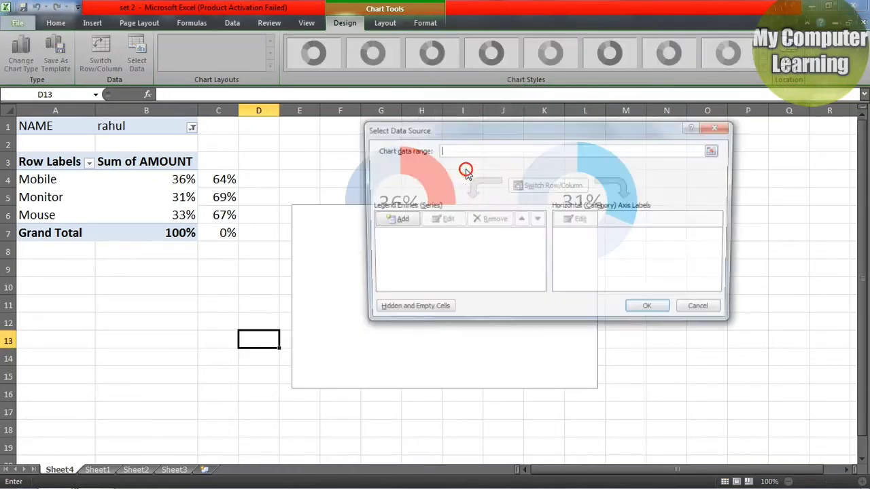
left_click(397, 222)
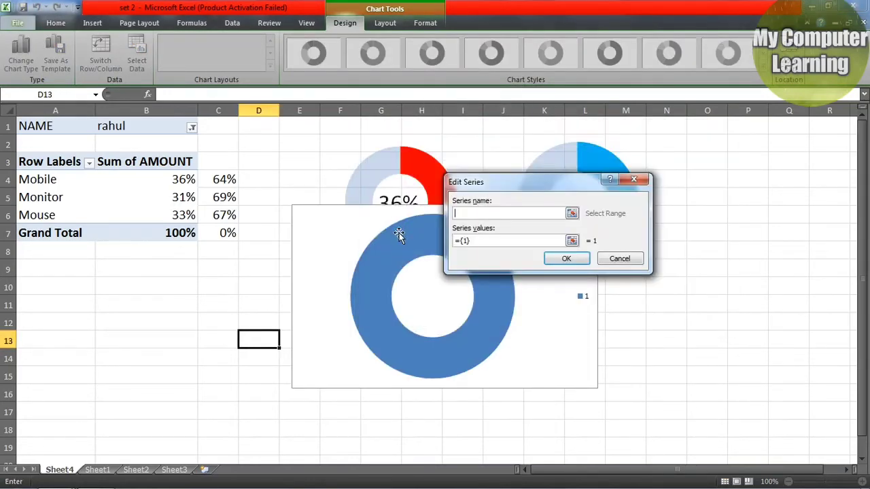
left_click(27, 214)
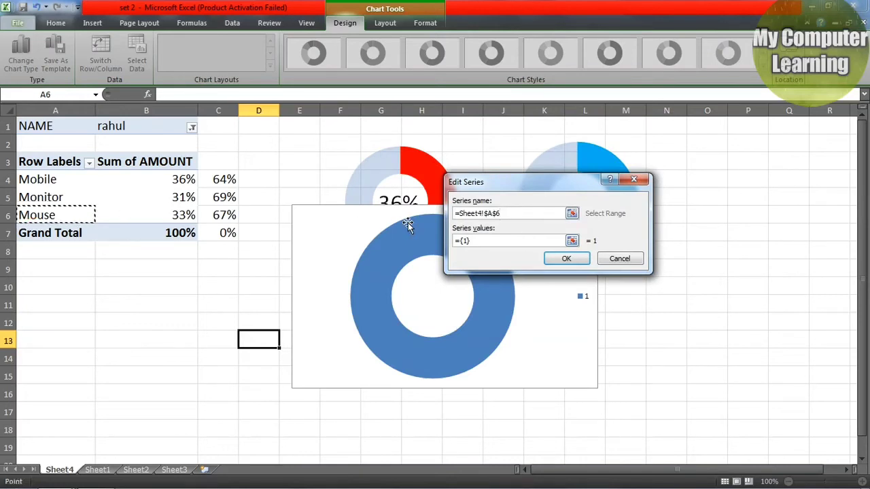
left_click(482, 240)
key("BackSpace")
key("BackSpace")
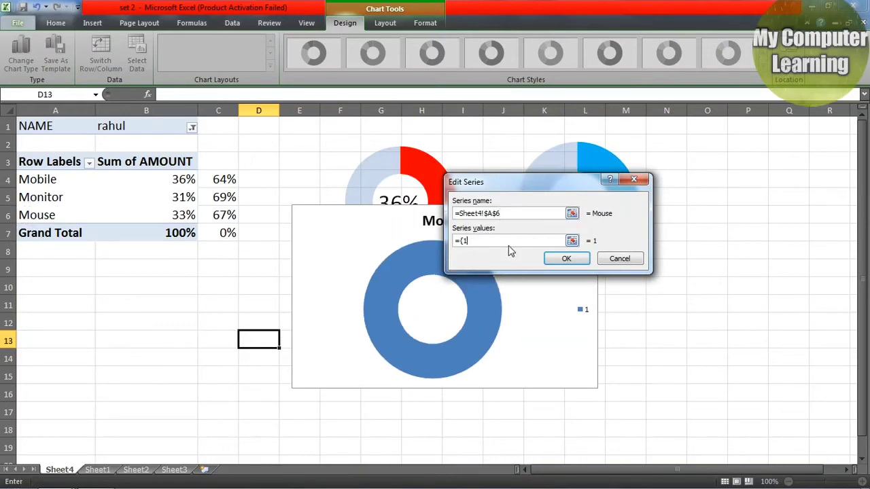
key("BackSpace")
left_click_drag(158, 216, 210, 215)
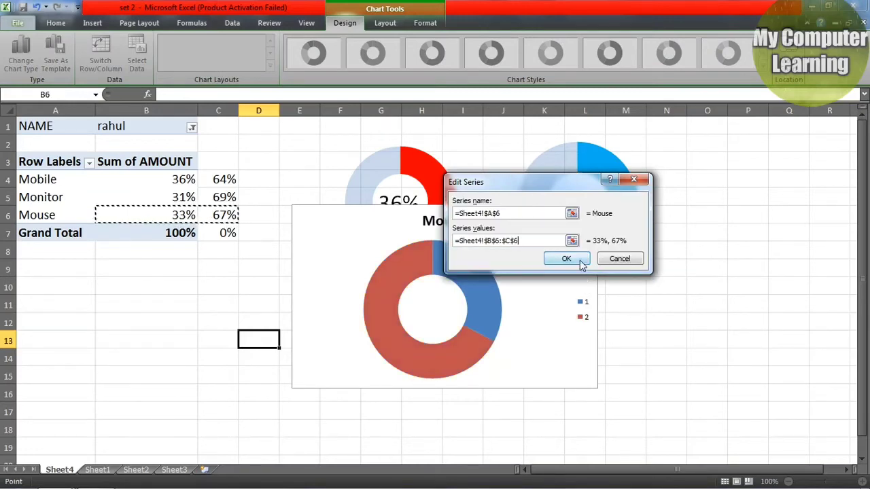
left_click(566, 259)
left_click(653, 312)
Delete the Mouse chart's legend and title
left_click(577, 313)
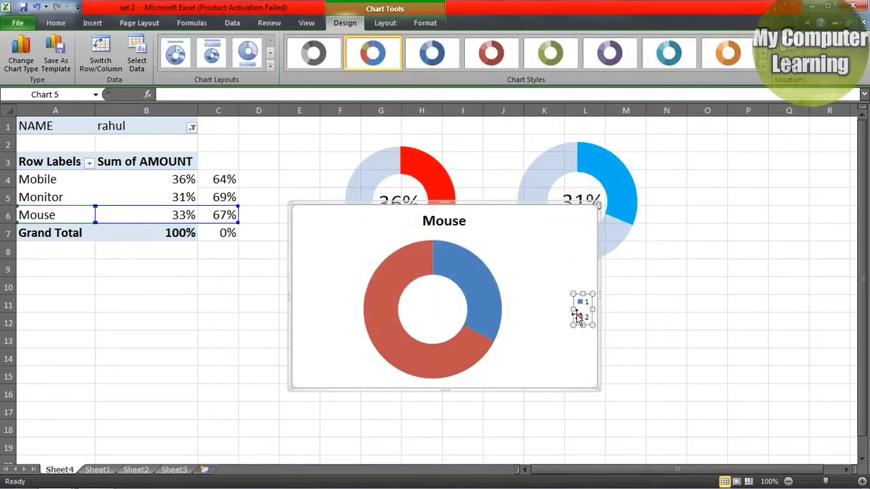
key("Delete")
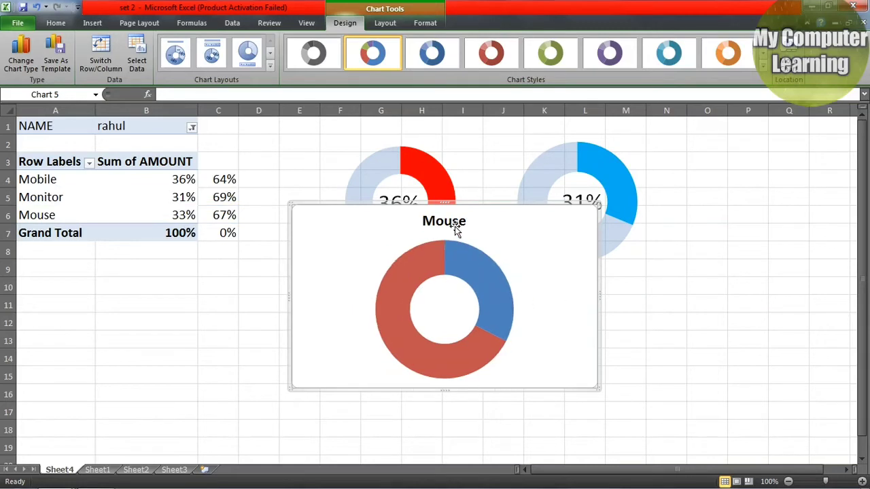
left_click(456, 224)
key("Delete")
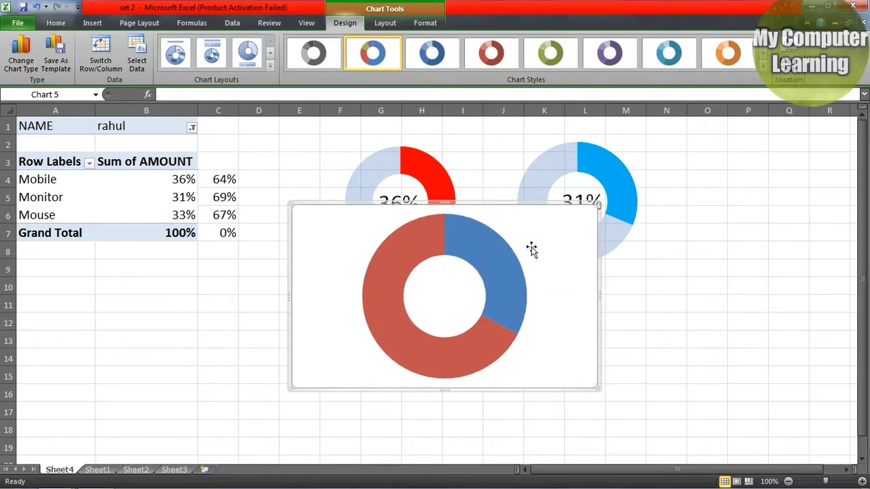
left_click(478, 267)
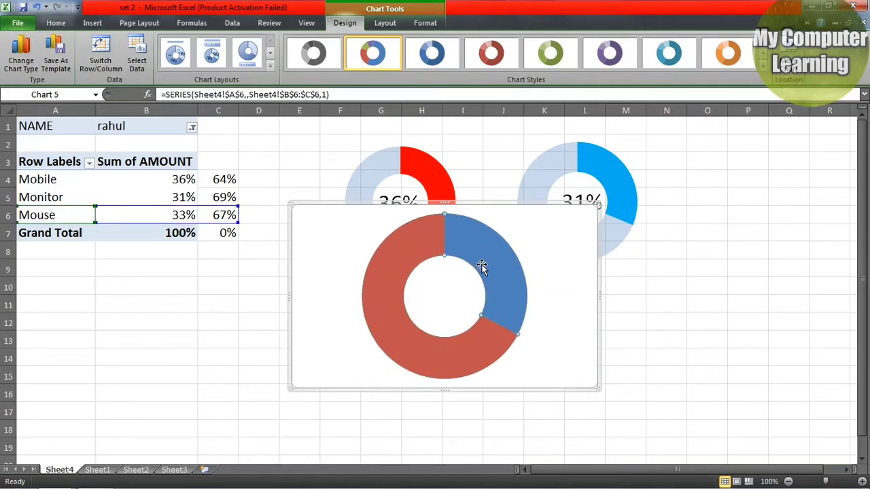
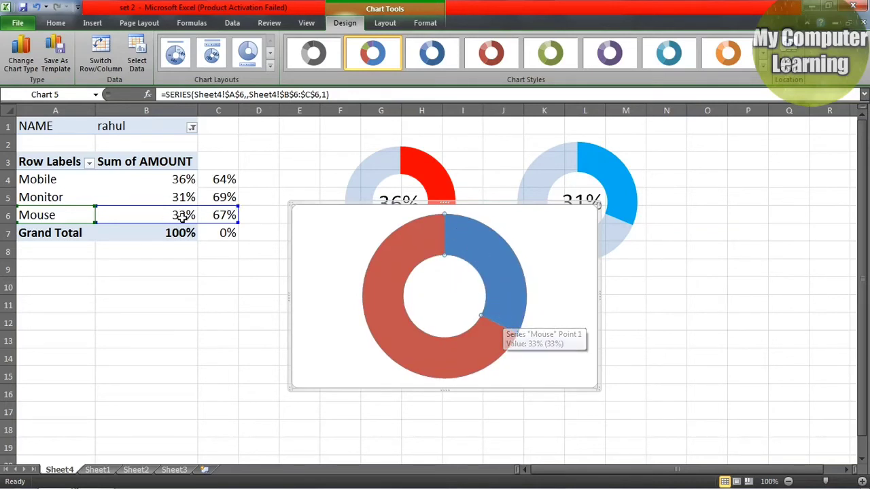
Fill the Mouse doughnut's 33% slice with green
left_click(425, 23)
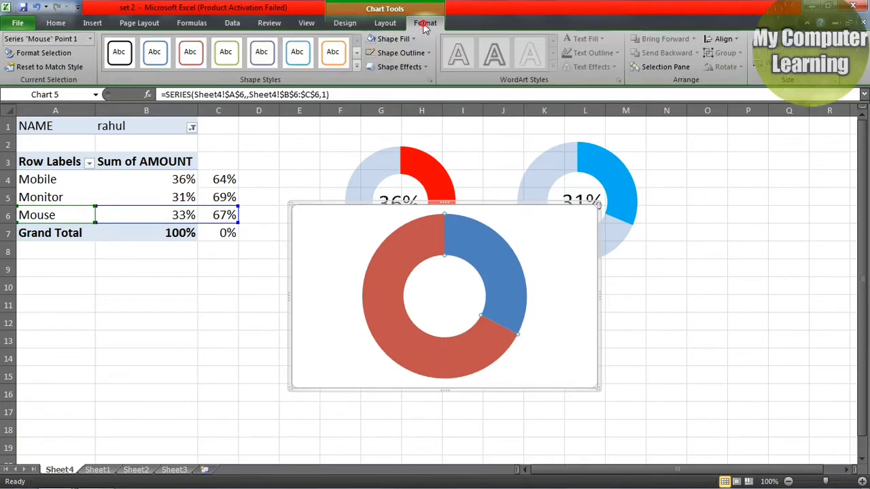
left_click(413, 40)
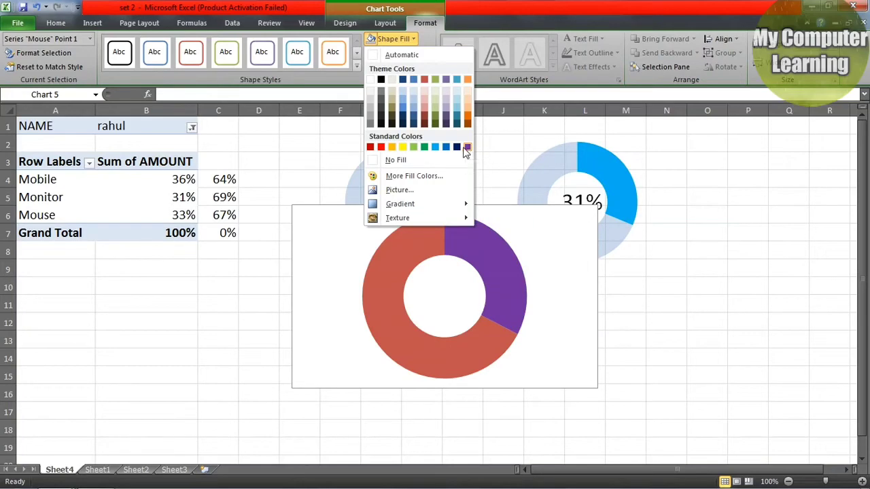
left_click(425, 147)
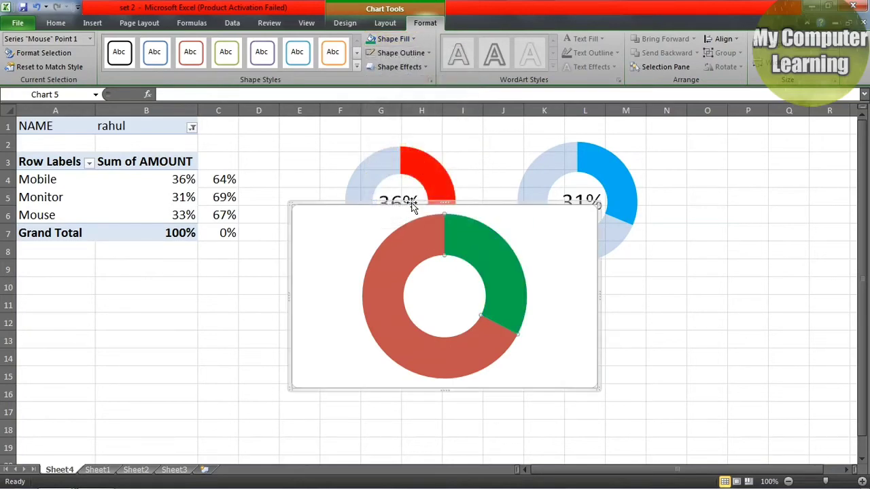
Fill the remaining slice yellow and set its transparency to 70%
double_click(400, 247)
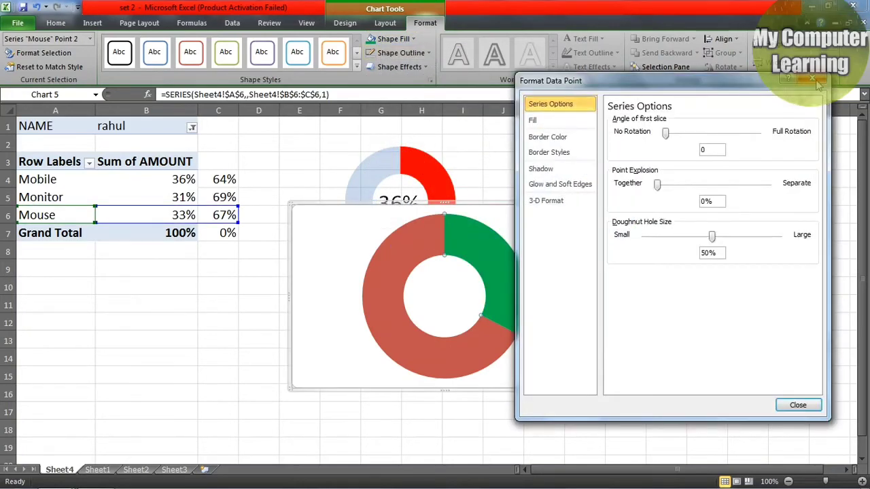
left_click(814, 81)
left_click(391, 39)
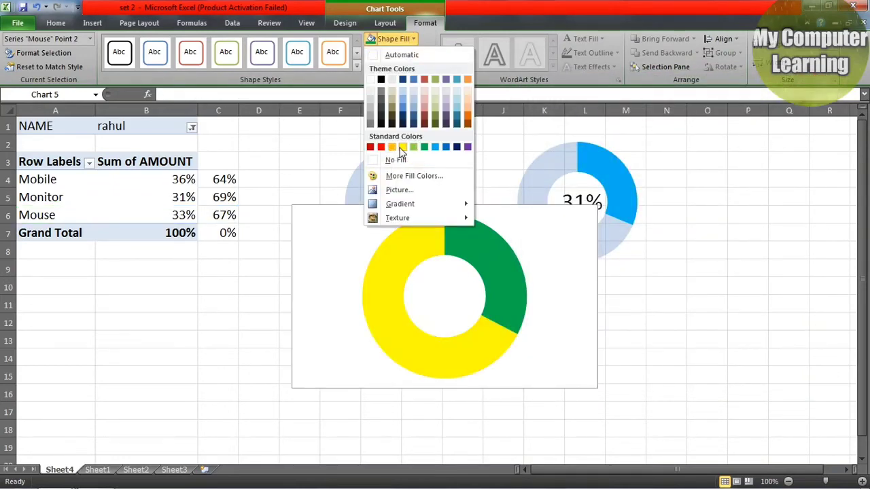
left_click(402, 148)
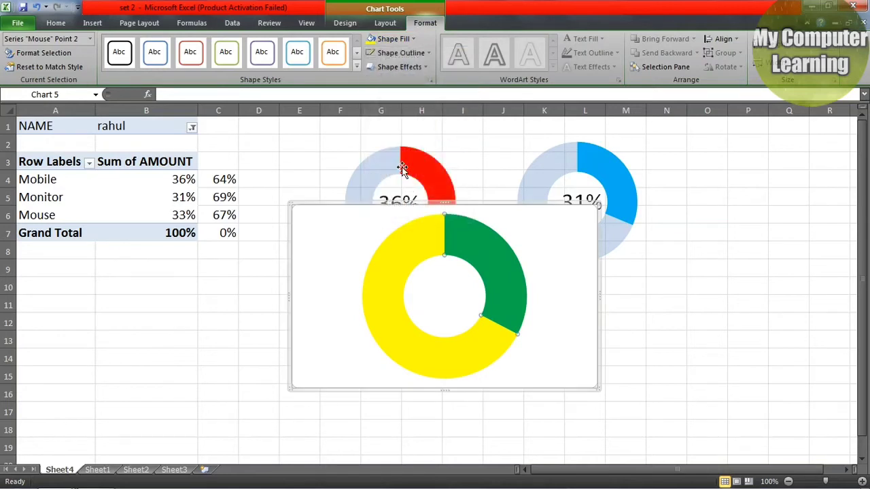
left_click(418, 39)
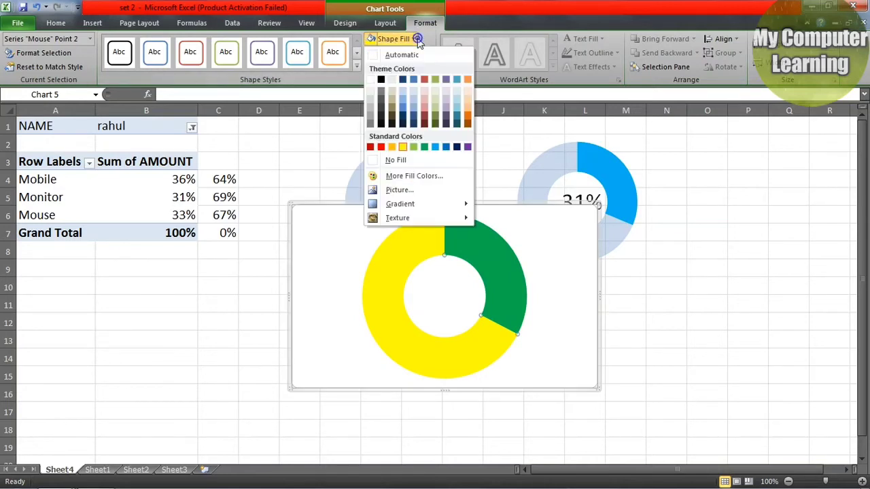
mouse_move(401, 210)
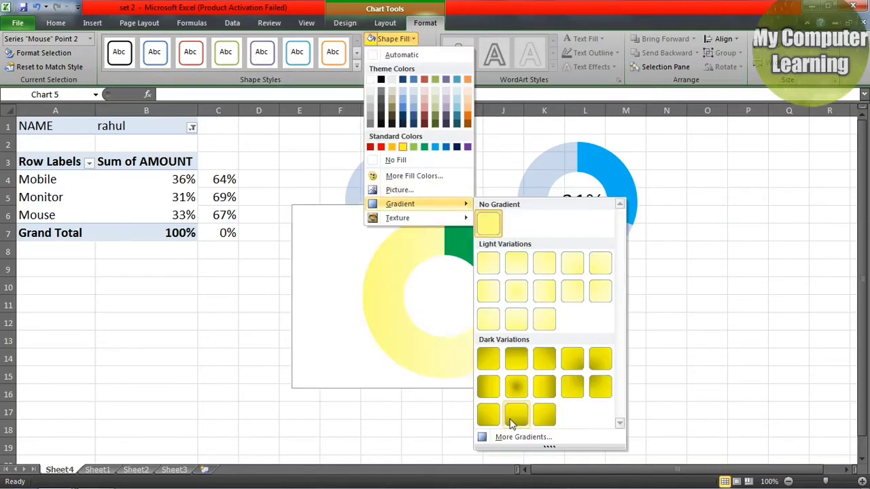
left_click(514, 436)
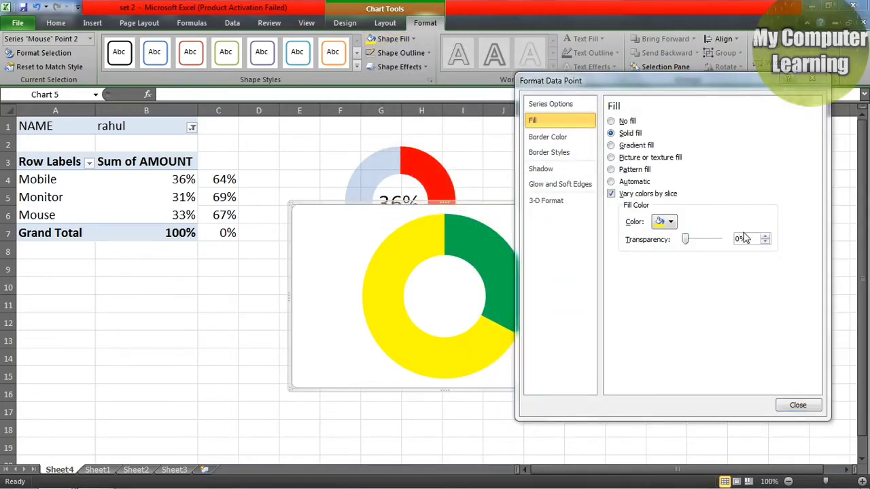
left_click(743, 239)
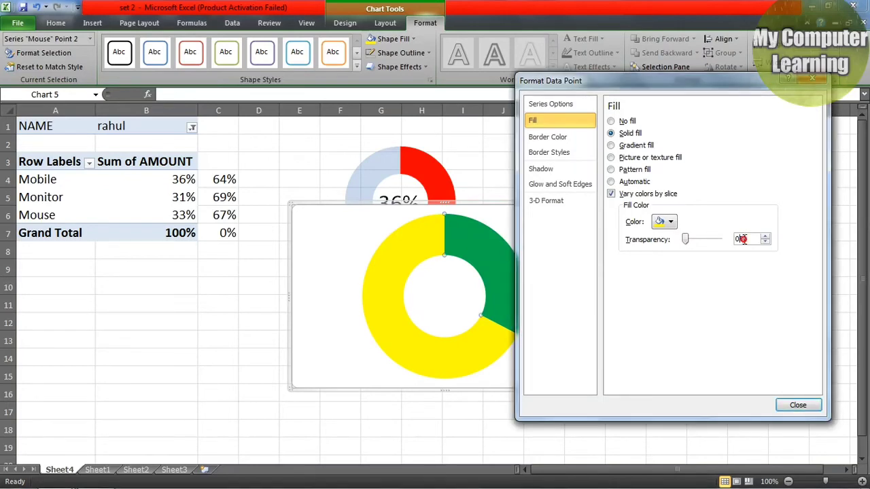
type("70")
key("Return")
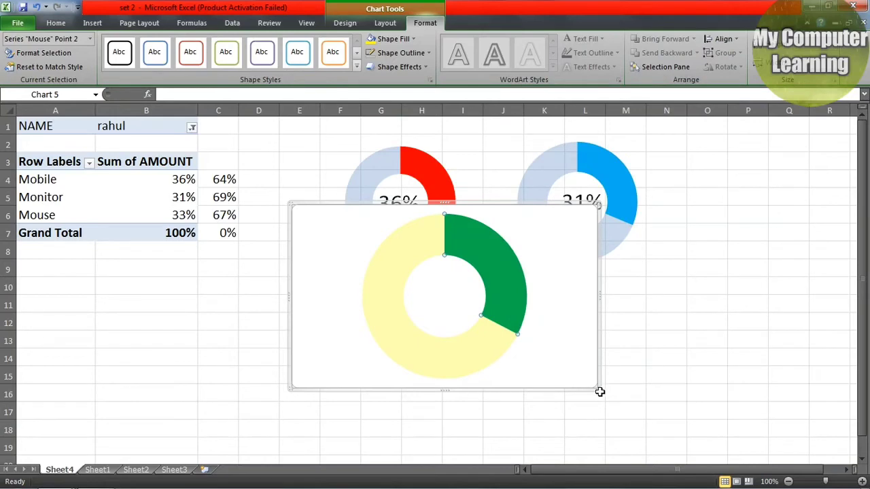
Shrink the Mouse doughnut chart and reposition the doughnut within its chart area
left_click_drag(596, 389, 492, 324)
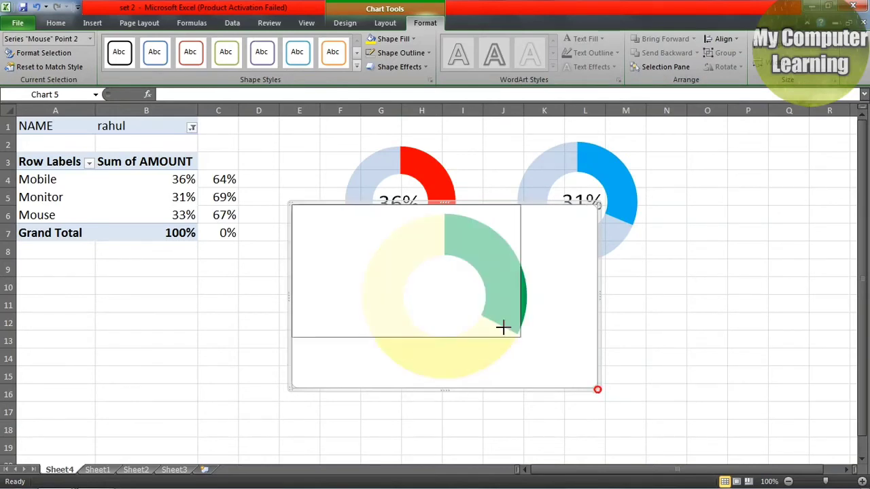
left_click(404, 274)
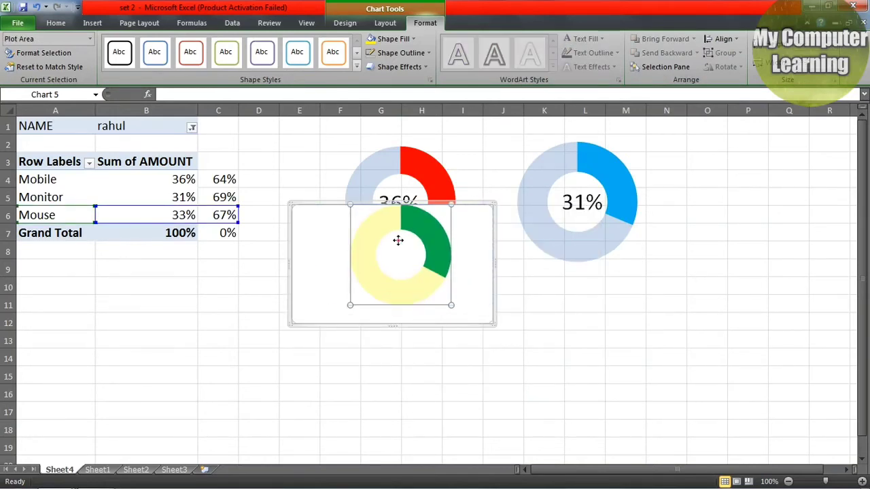
double_click(398, 240)
left_click(812, 81)
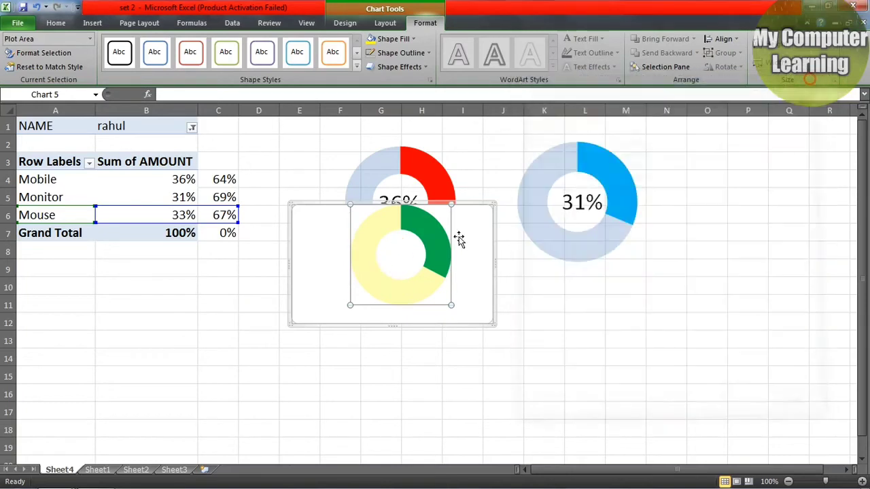
left_click_drag(395, 251, 385, 258)
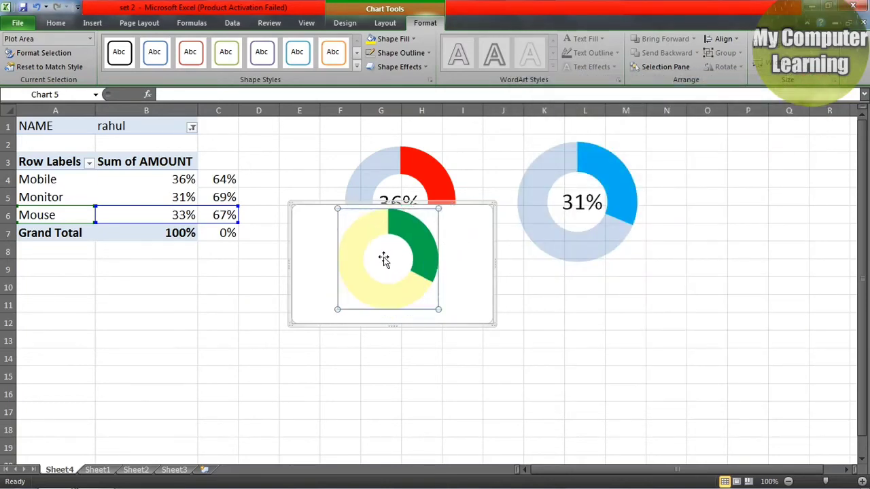
Give the whole Mouse doughnut series a dark blue gradient fill
left_click(355, 238)
double_click(355, 238)
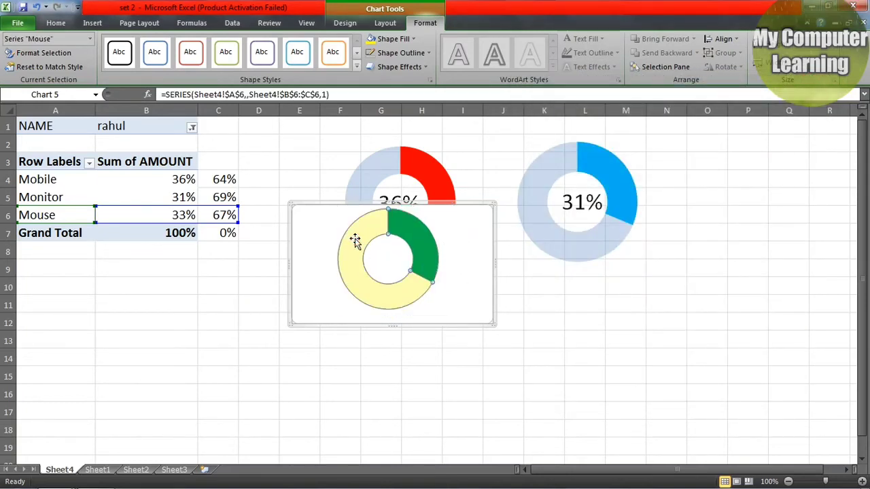
left_click(813, 80)
left_click(408, 39)
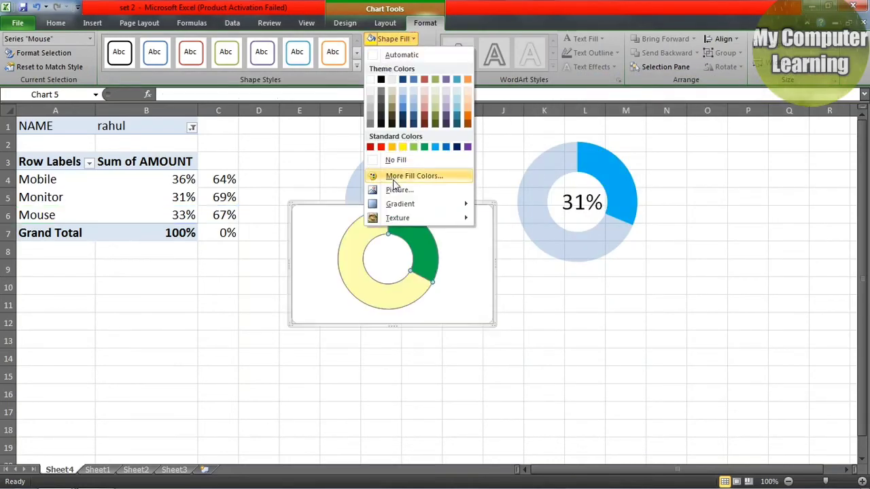
mouse_move(398, 209)
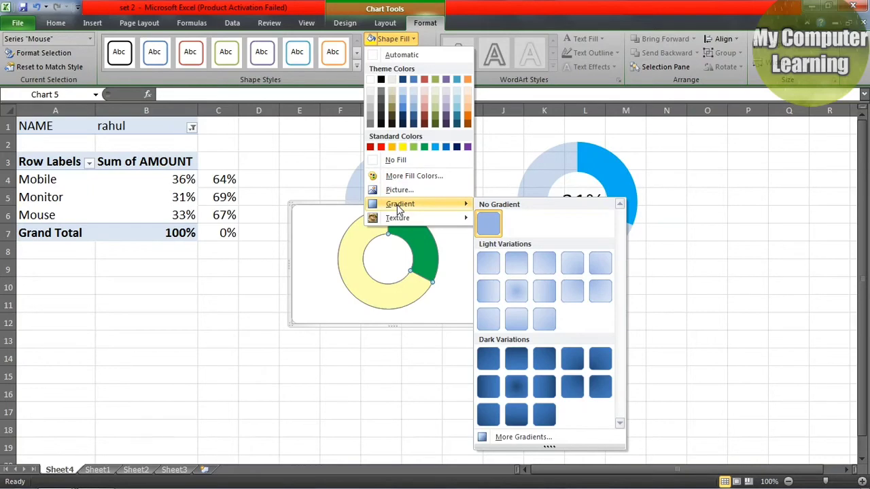
left_click(500, 363)
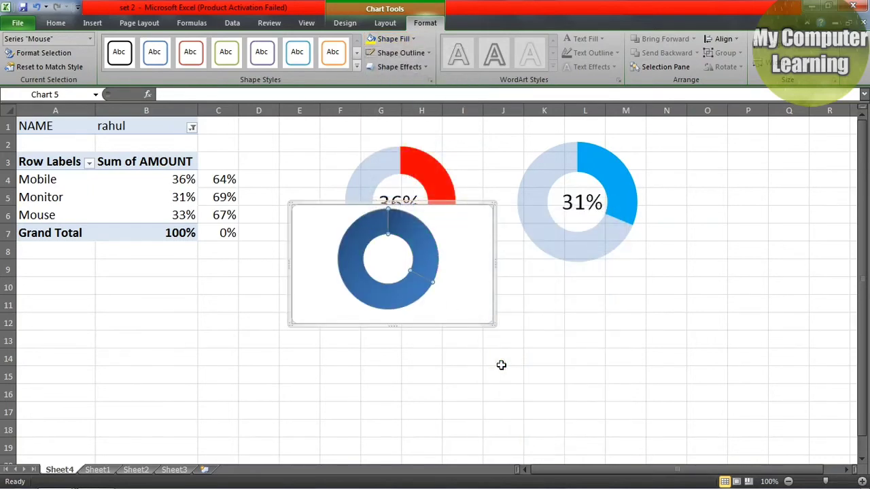
Recolour the pale remainder slice solid blue with 80% transparency
left_click(369, 238)
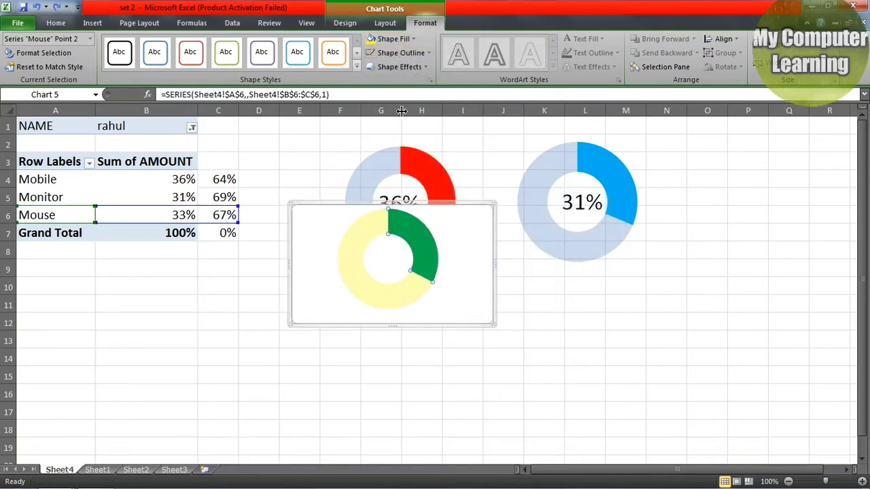
left_click(411, 40)
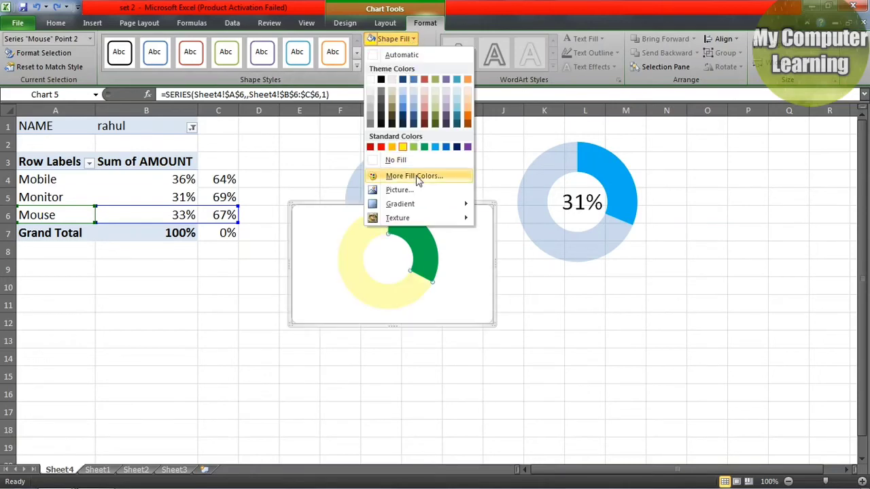
mouse_move(405, 208)
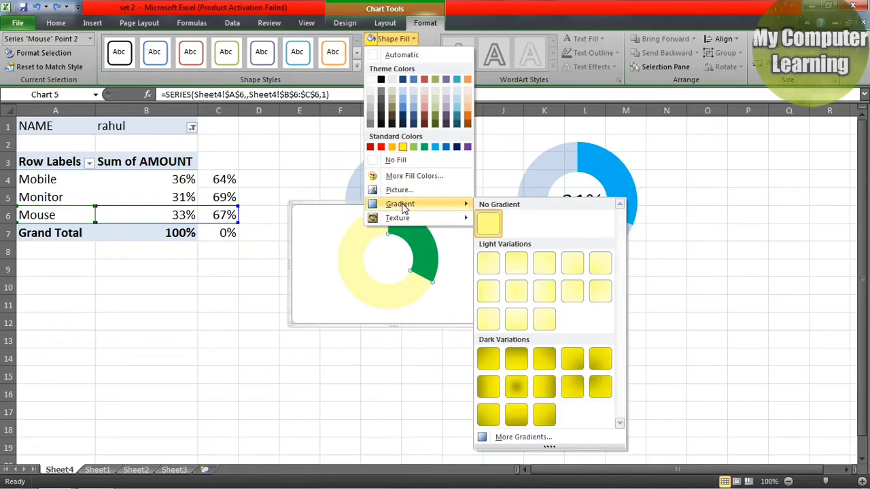
left_click(547, 439)
left_click(611, 122)
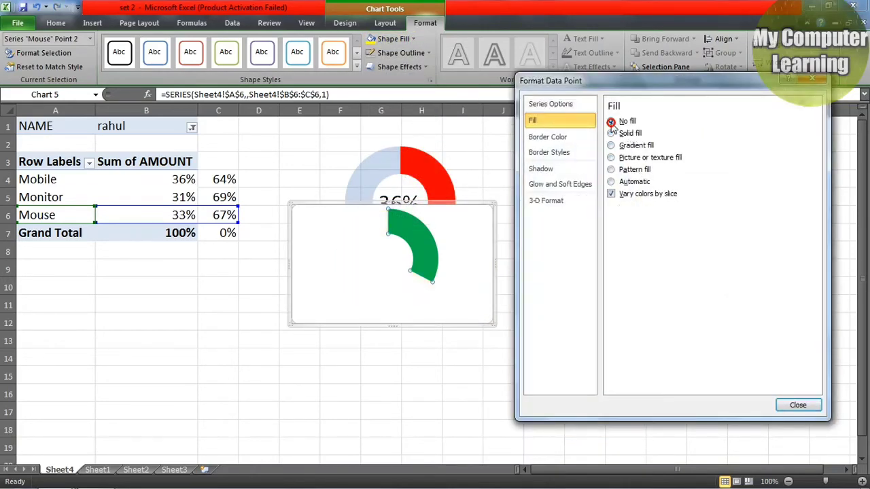
left_click(612, 134)
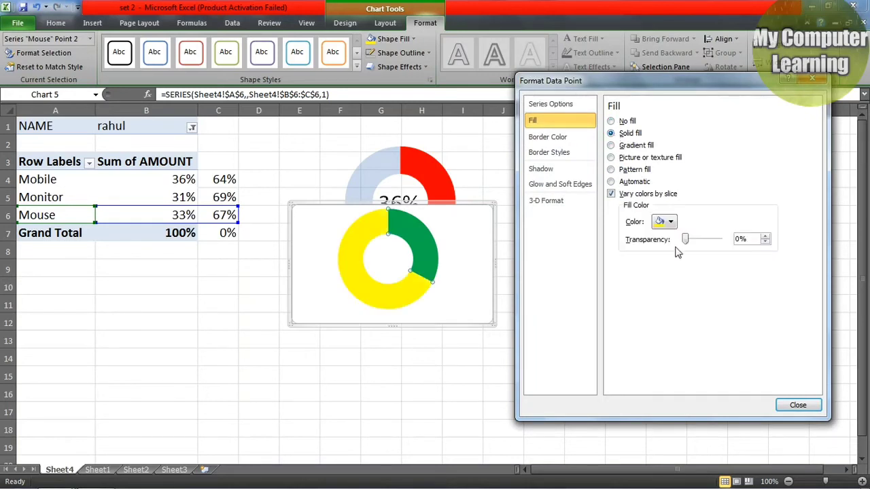
left_click(671, 222)
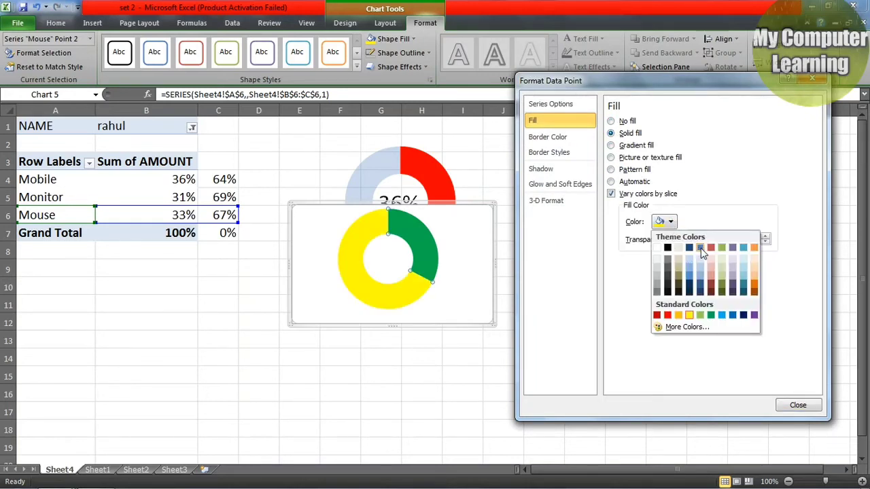
left_click(701, 249)
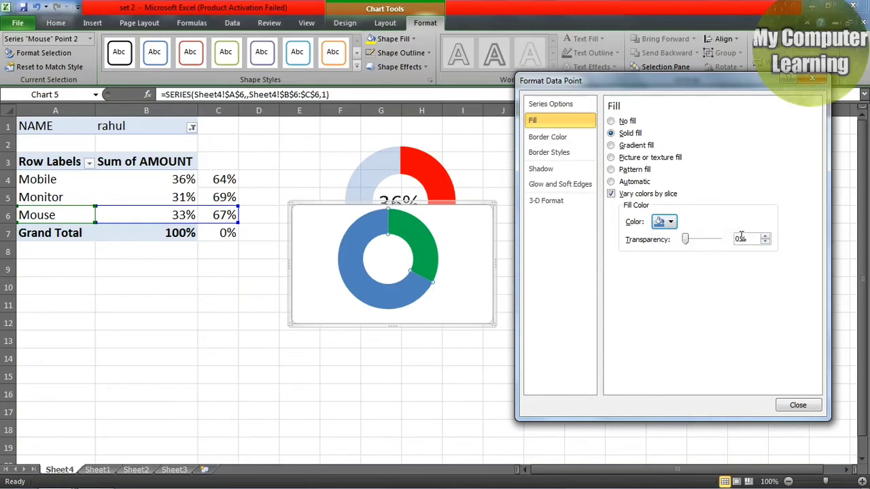
left_click(741, 238)
type("80")
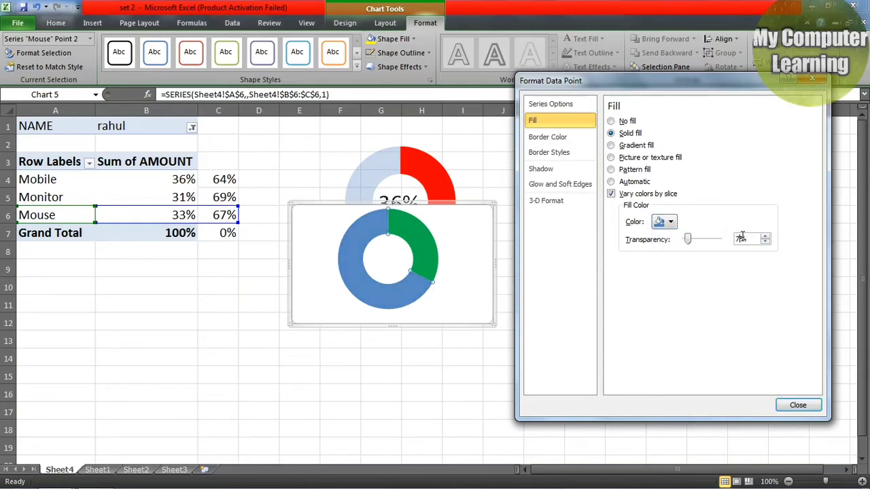
key("Return")
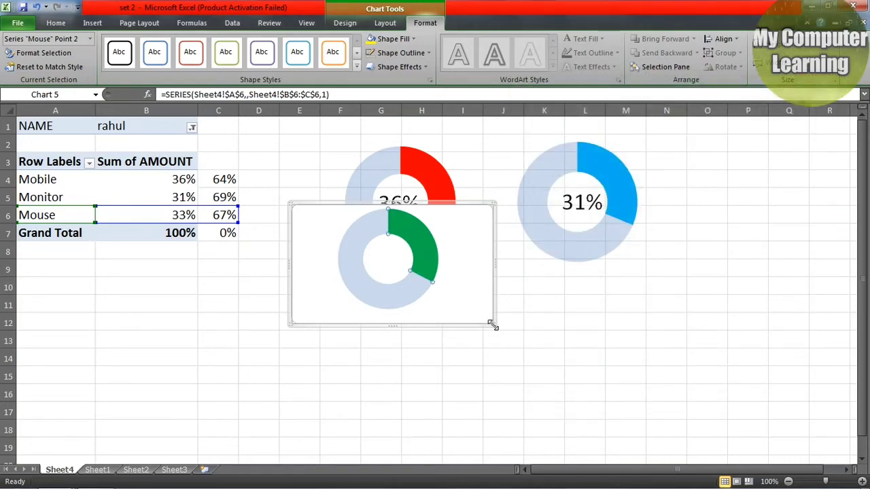
Enlarge the green doughnut chart and move it beside the 31% chart
left_click_drag(493, 327, 512, 342)
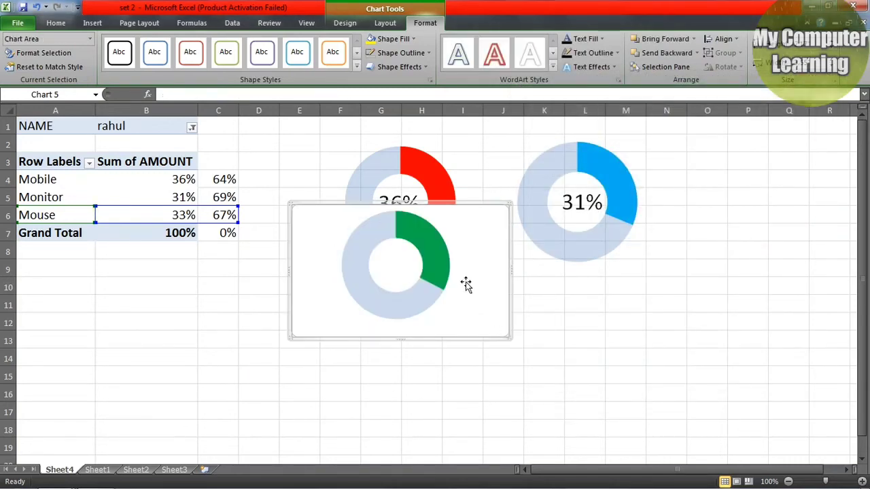
left_click_drag(467, 285, 816, 217)
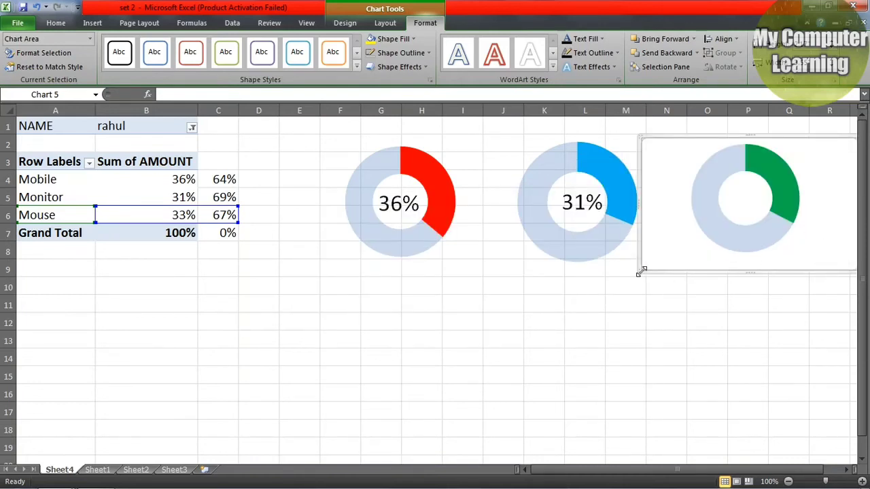
left_click_drag(641, 272, 629, 281)
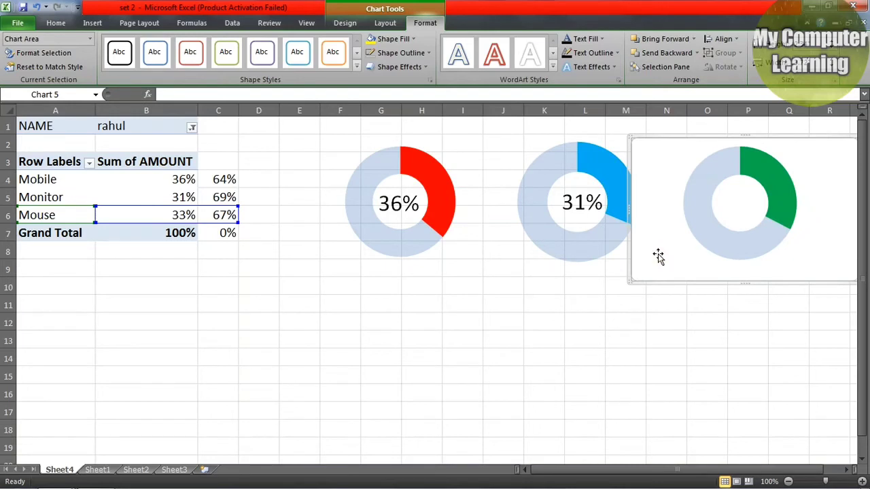
Set the chart's background to No Fill and its border to No Outline
left_click(412, 38)
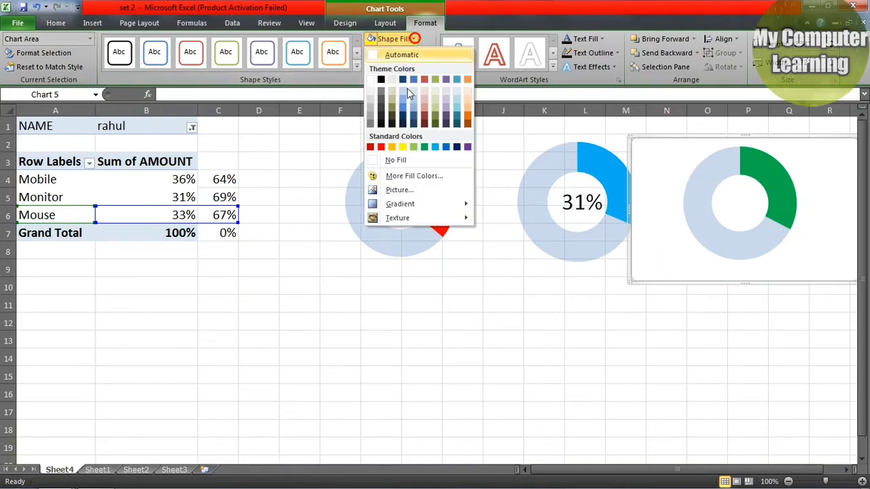
left_click(403, 160)
left_click(401, 52)
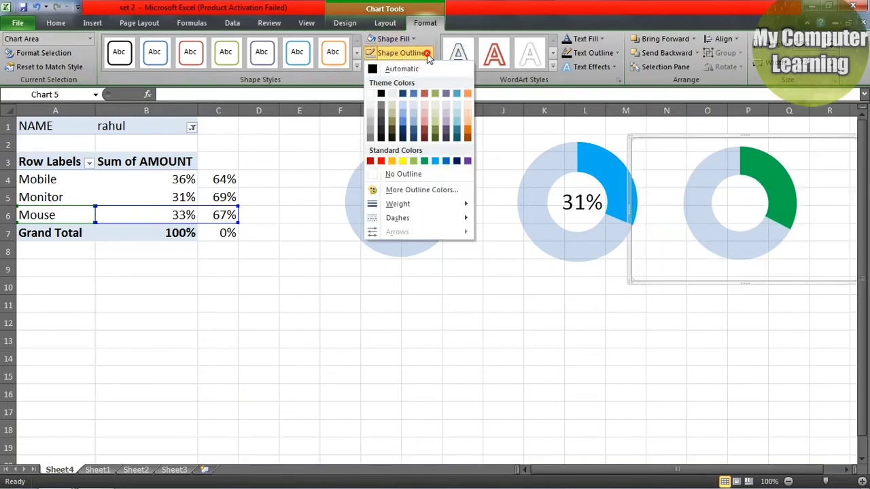
left_click(407, 175)
left_click(575, 201)
Paste a copy of the percentage label, relink it to =B6 (33%), and centre it in the green doughnut
left_click(485, 344)
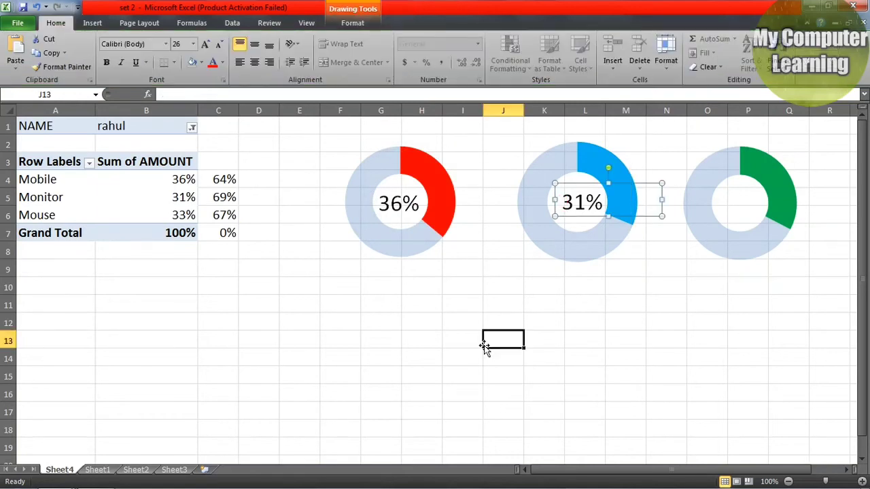
key("ctrl+v")
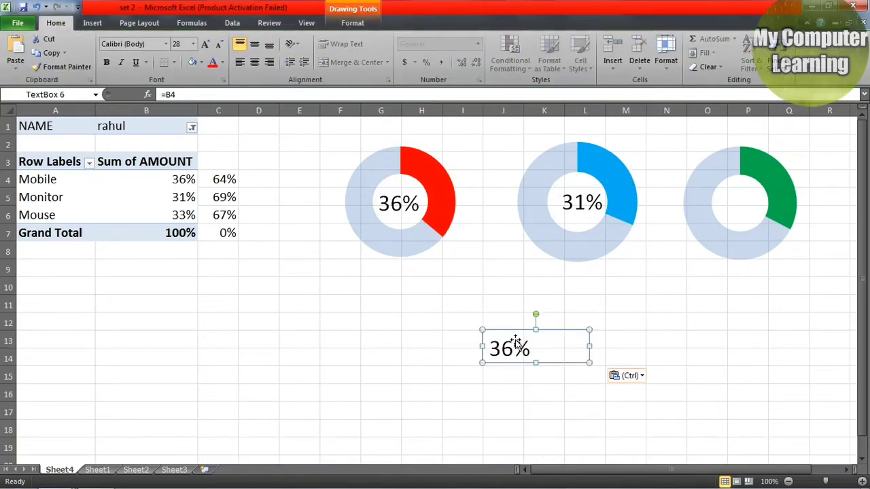
left_click(186, 94)
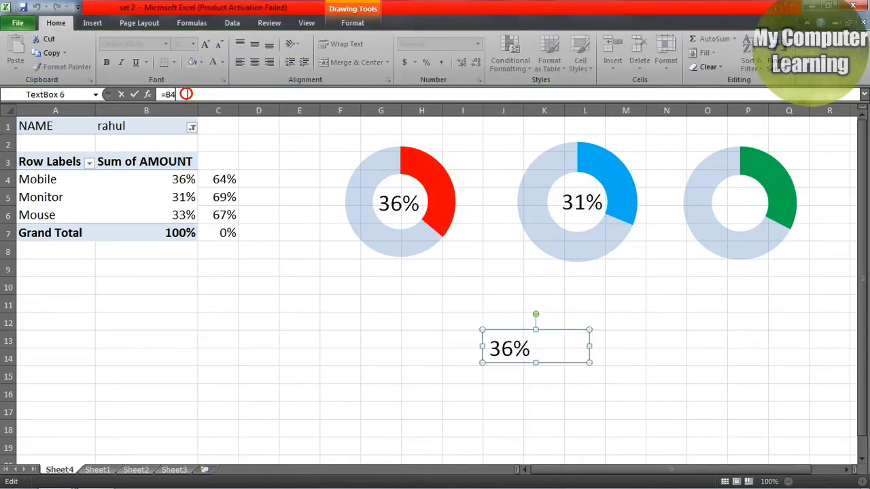
key("BackSpace")
type("6")
key("Return")
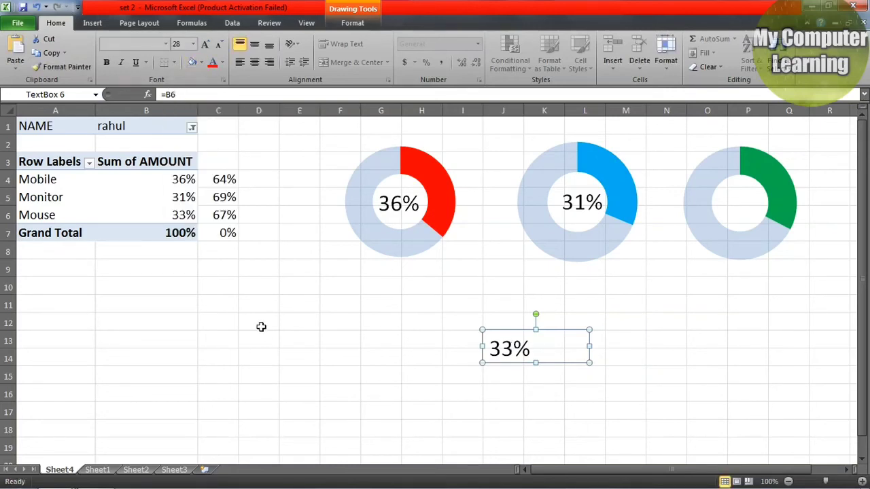
mouse_move(550, 333)
left_mouse_down()
mouse_move(771, 189)
mouse_move(767, 213)
left_mouse_up()
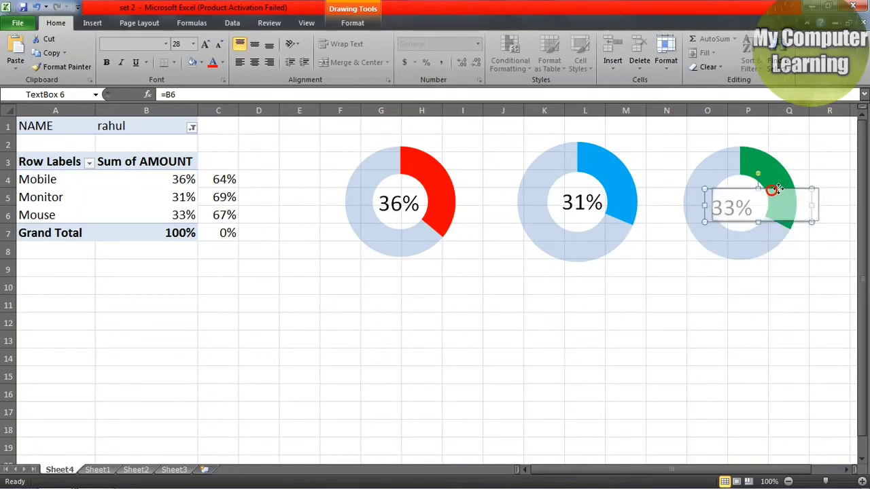
left_click(731, 294)
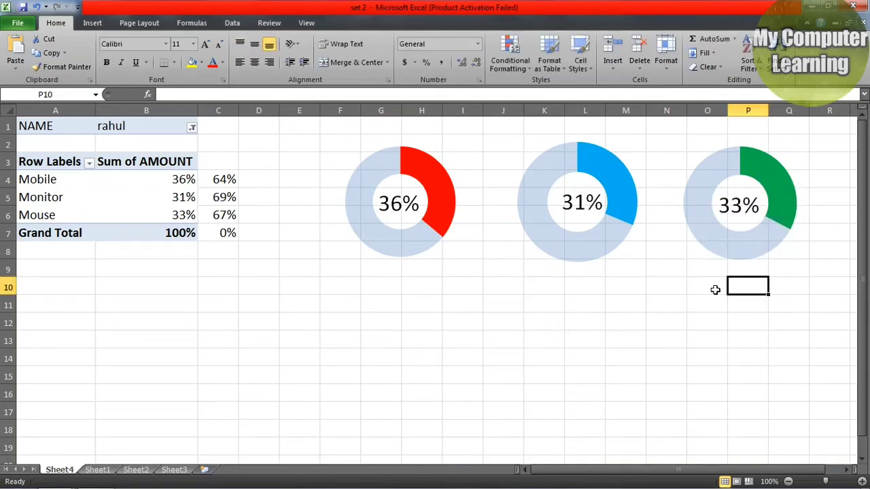
Filter NAME to two different people in turn, the charts reaching 34%, 34%, 32%
left_click(191, 128)
left_click(69, 168)
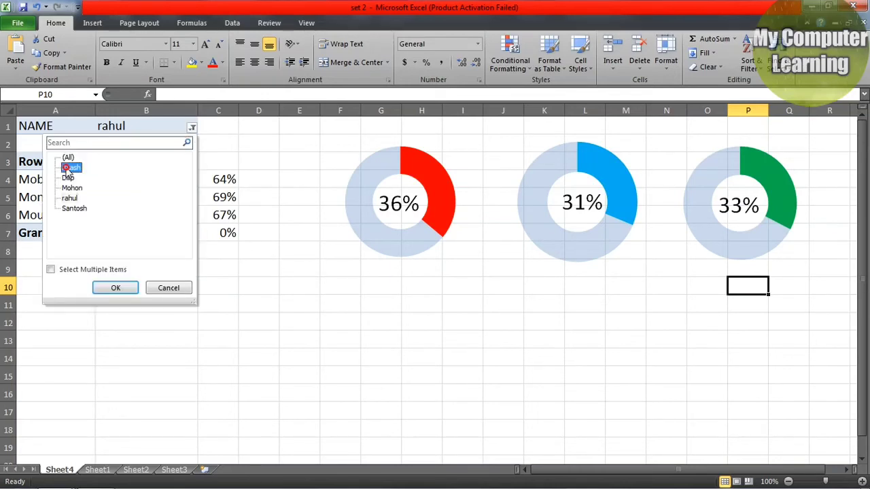
left_click(114, 288)
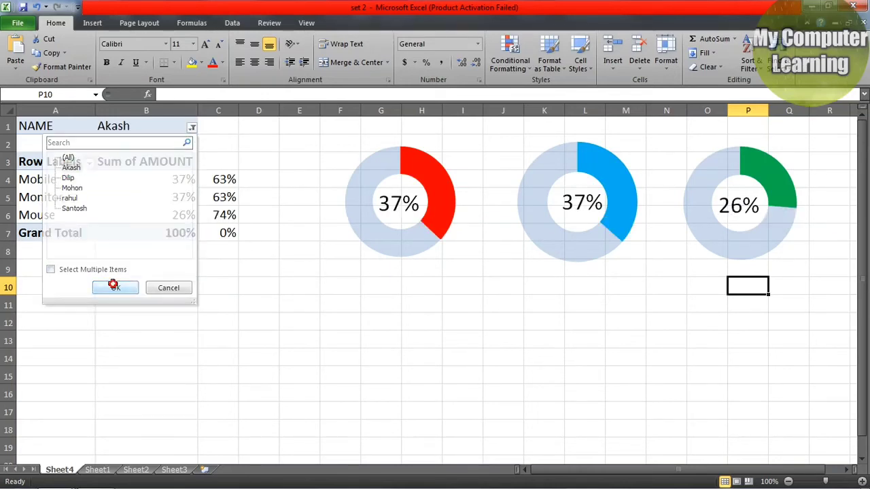
left_click(192, 128)
left_click(68, 177)
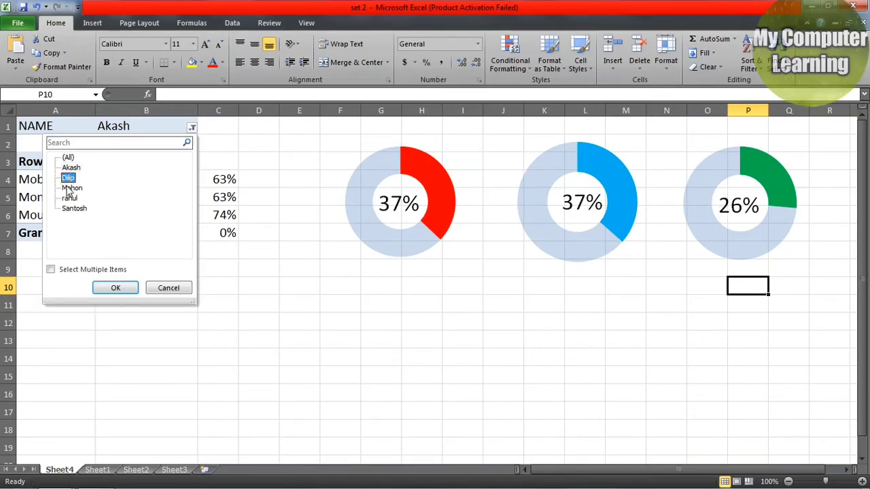
left_click(116, 288)
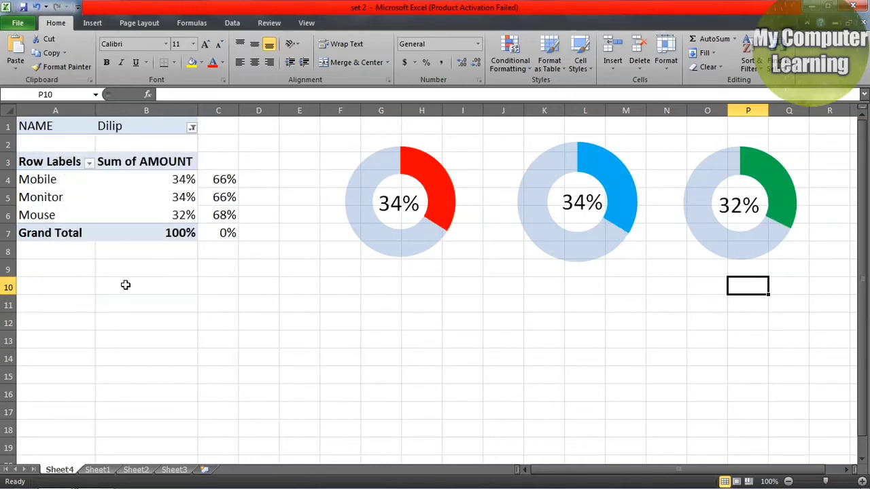
Filter NAME to two more people, ending at 35%, 30%, 35%, then select a pivot cell
left_click(192, 128)
left_click(70, 190)
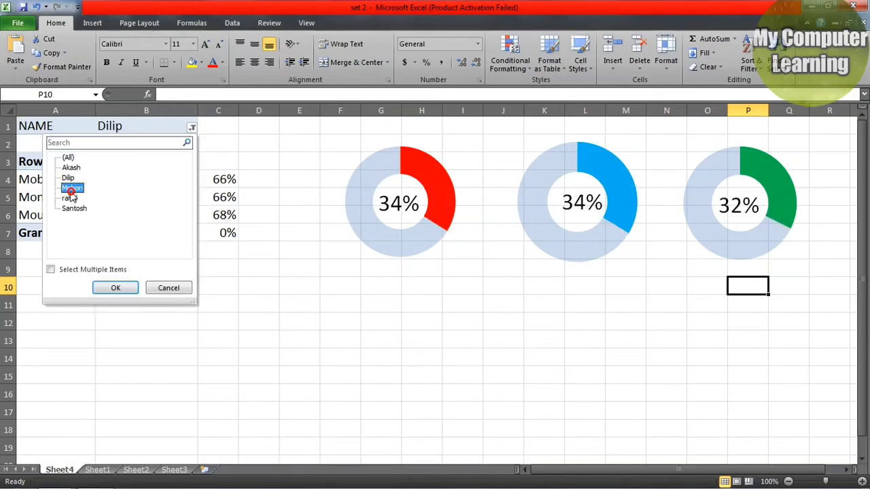
left_click(113, 289)
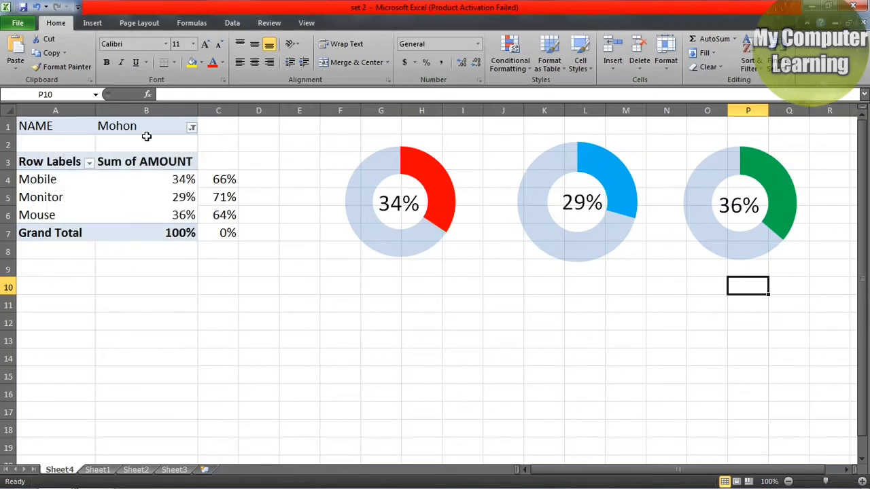
left_click(192, 127)
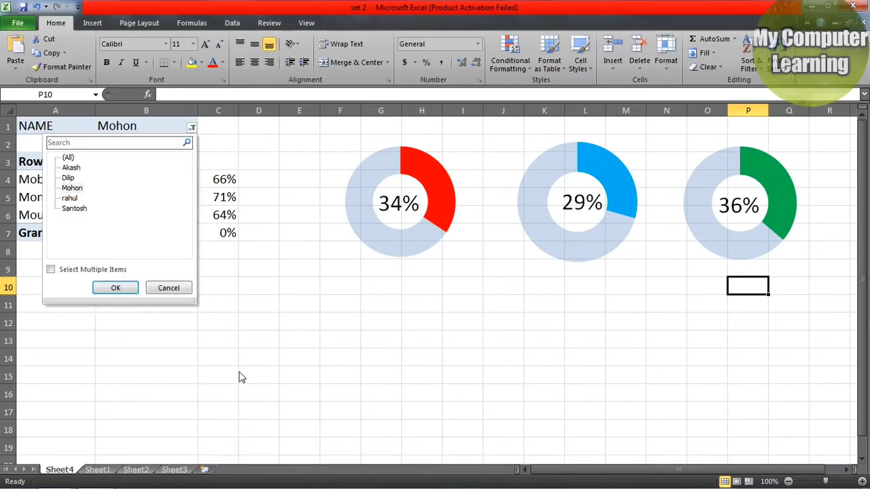
left_click(74, 208)
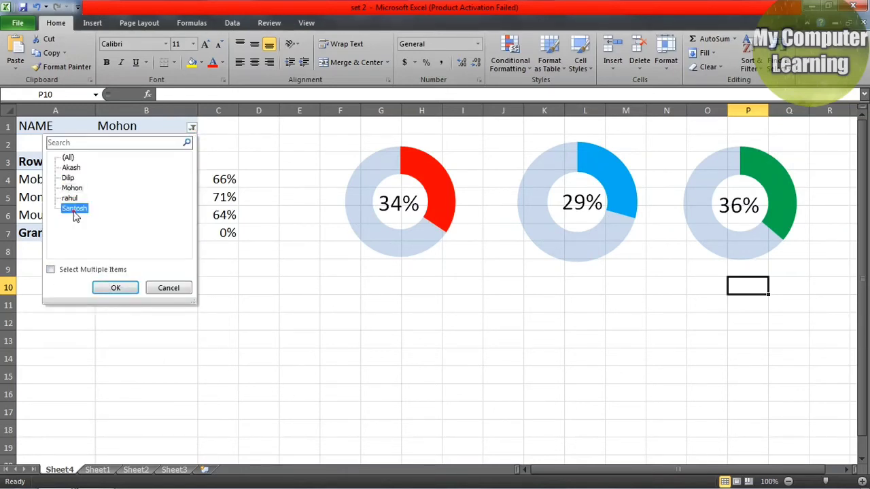
left_click(102, 287)
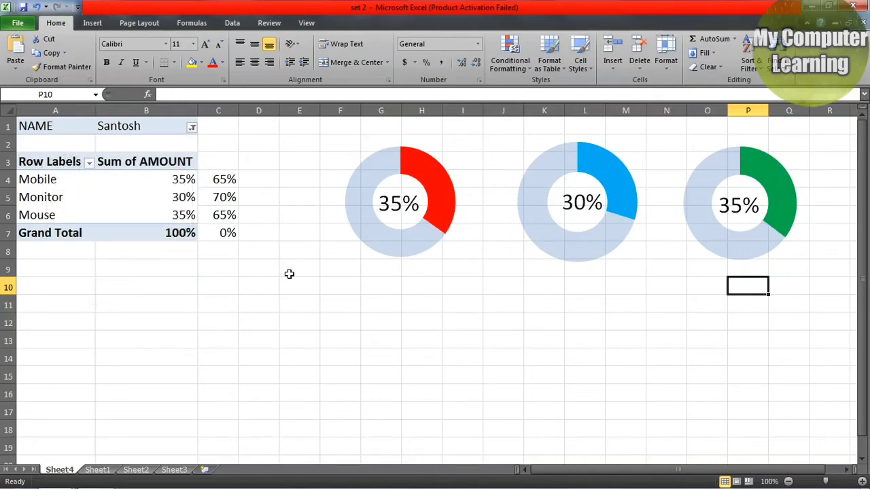
left_click(450, 352)
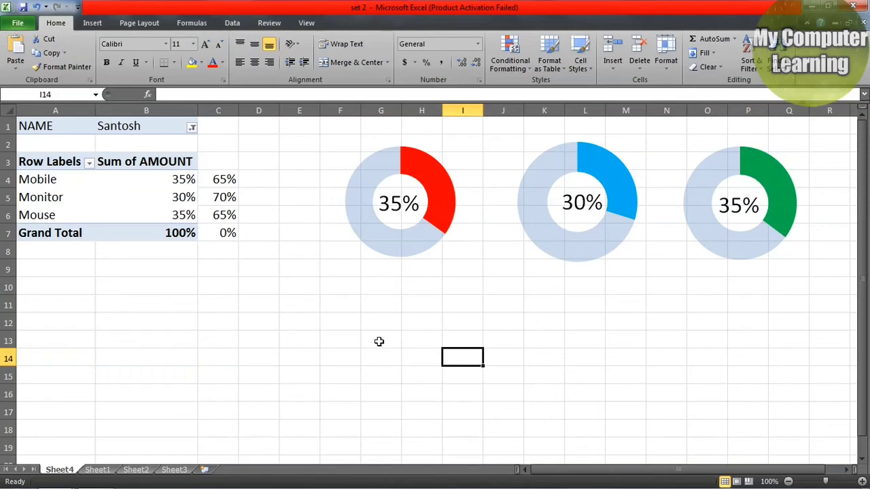
left_click(104, 200)
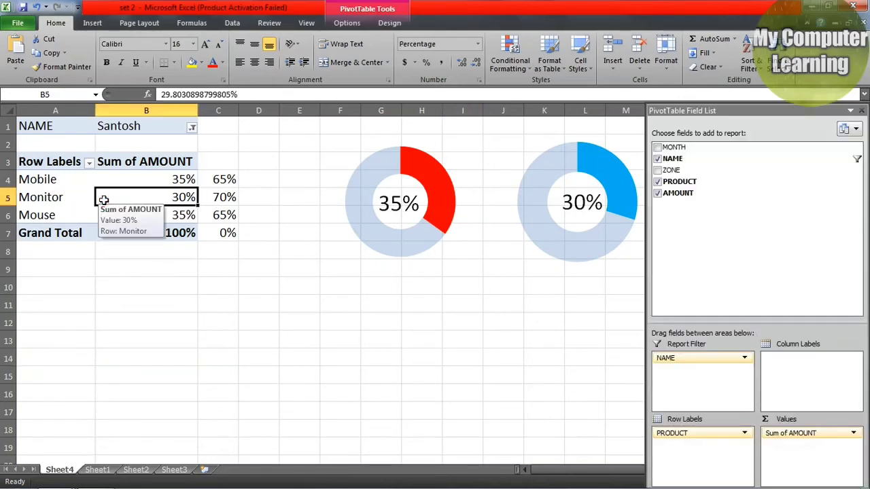
Insert a slicer for the NAME field from PivotTable Tools Options
left_click(349, 27)
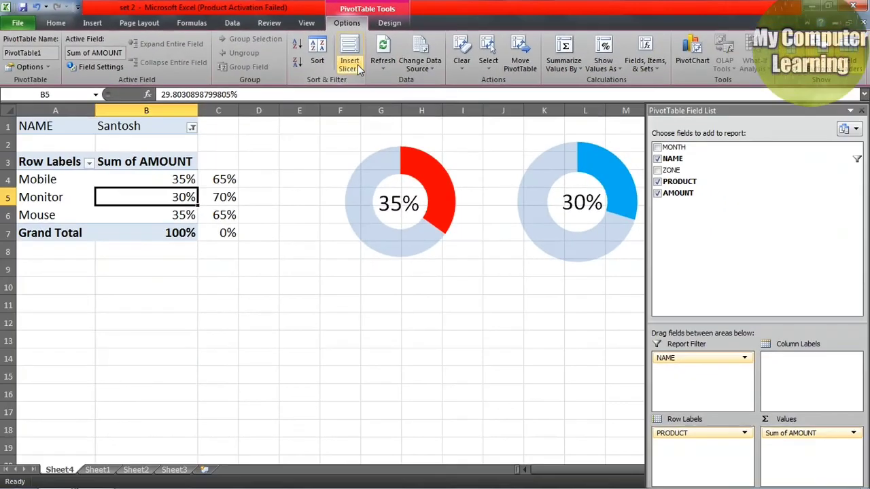
left_click(358, 68)
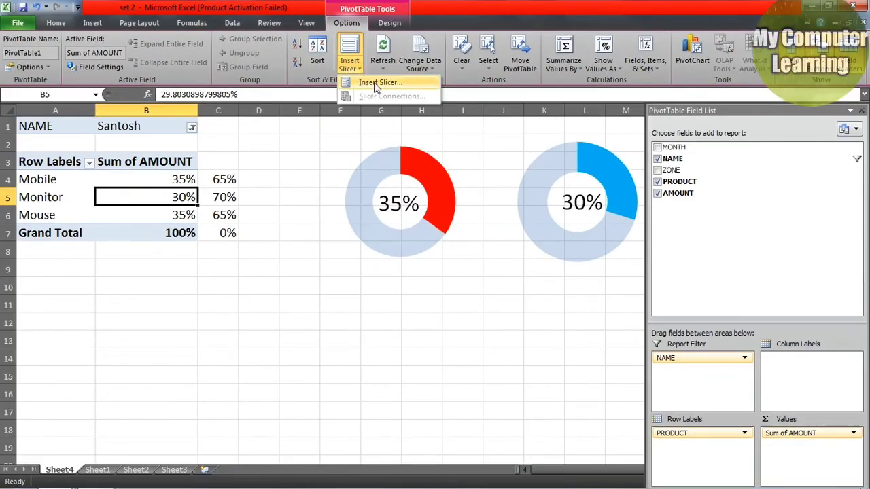
left_click(376, 84)
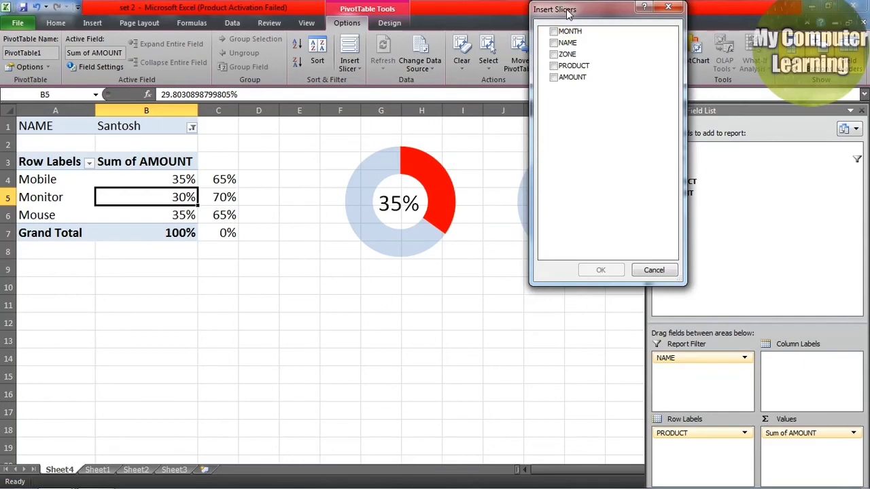
left_click_drag(569, 14, 309, 156)
left_click(291, 187)
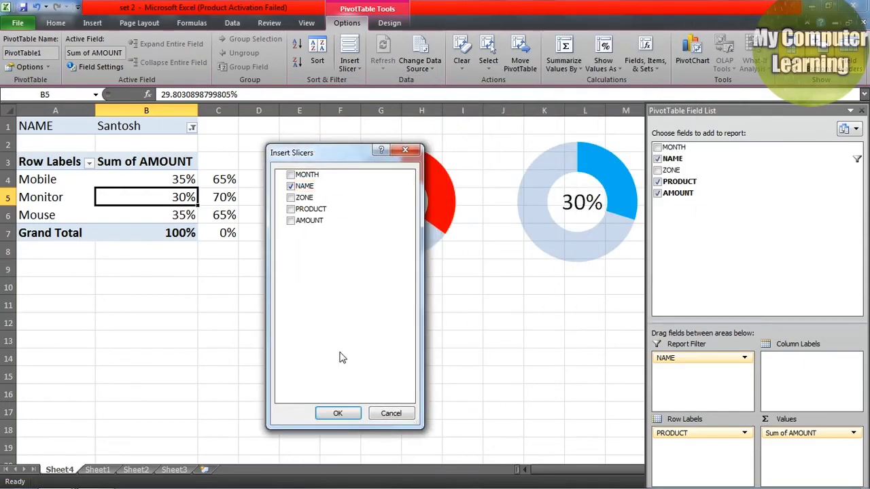
left_click(338, 413)
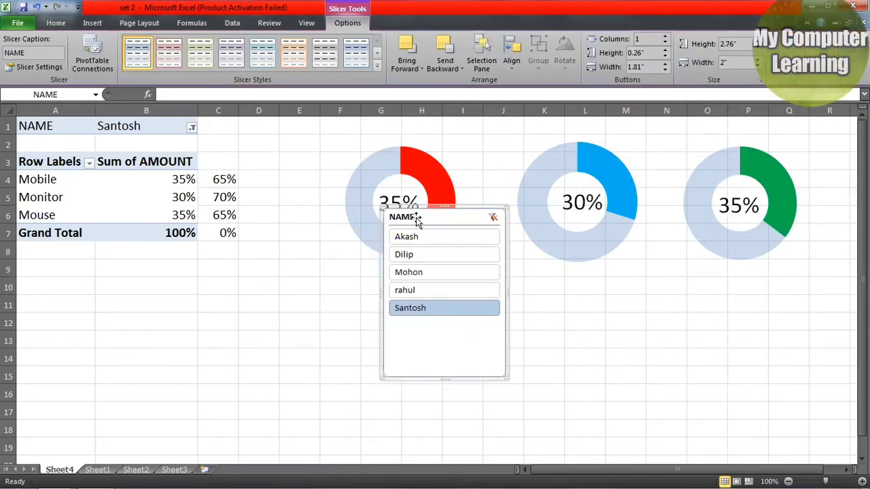
Lay the NAME slicer out in three columns and move it below the pivot table
left_click_drag(417, 220, 252, 272)
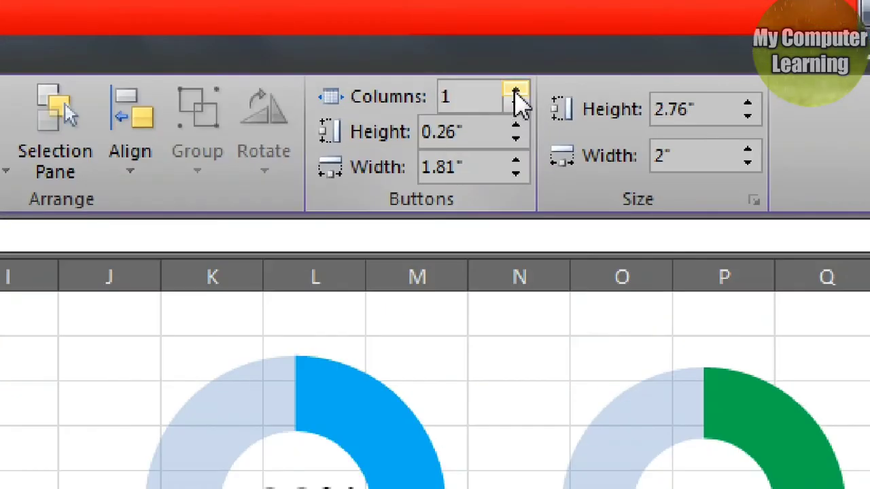
left_click(665, 37)
left_click(515, 93)
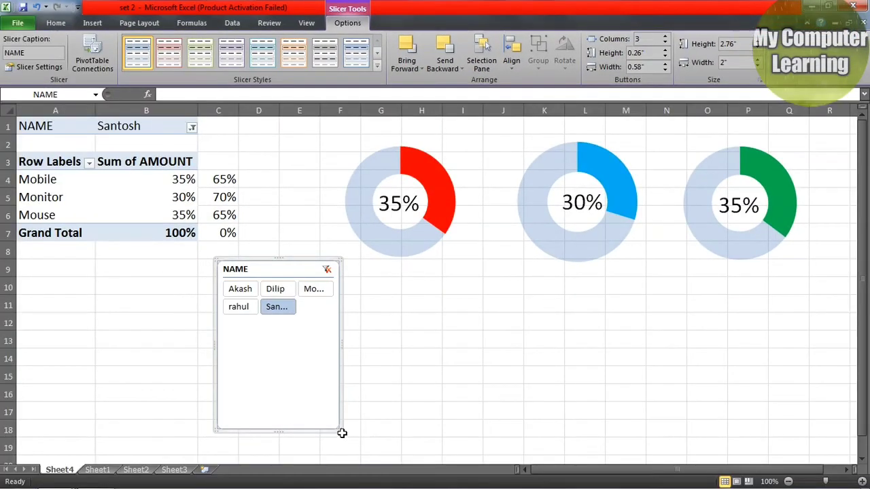
left_click_drag(339, 431, 439, 324)
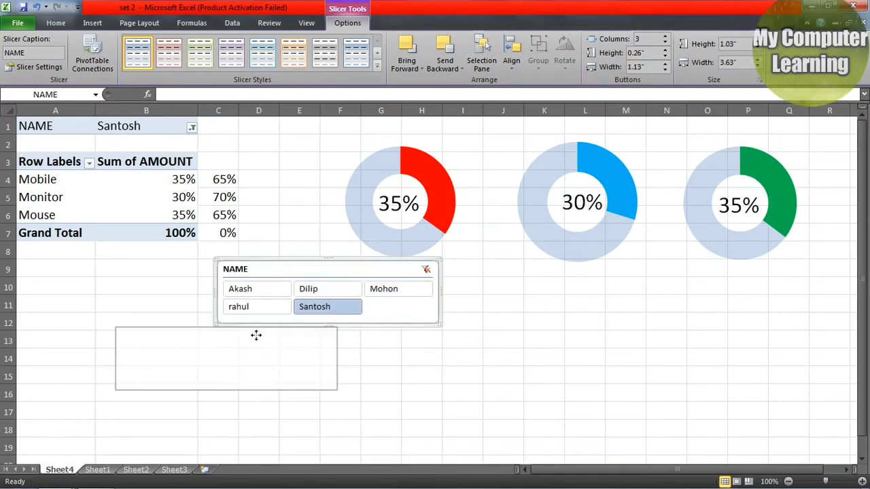
left_click_drag(338, 286, 237, 353)
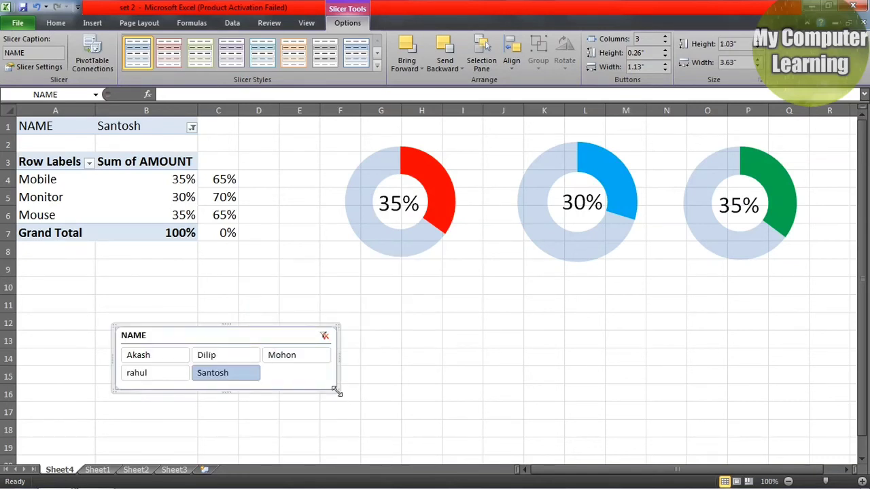
Make the name buttons 0.5" tall and 1.4" wide, enlarging the slicer to 1.45" by 4.68"
left_click(666, 49)
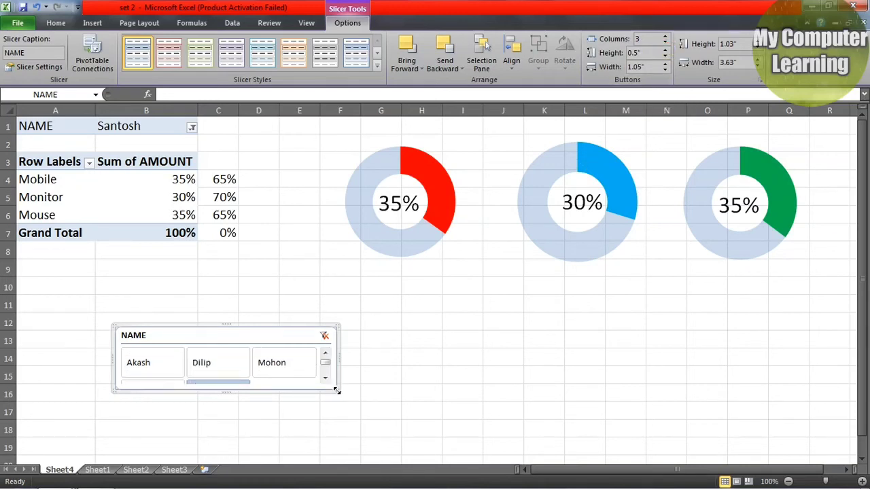
left_click_drag(339, 394, 358, 415)
left_click(329, 386)
left_click_drag(333, 388, 372, 418)
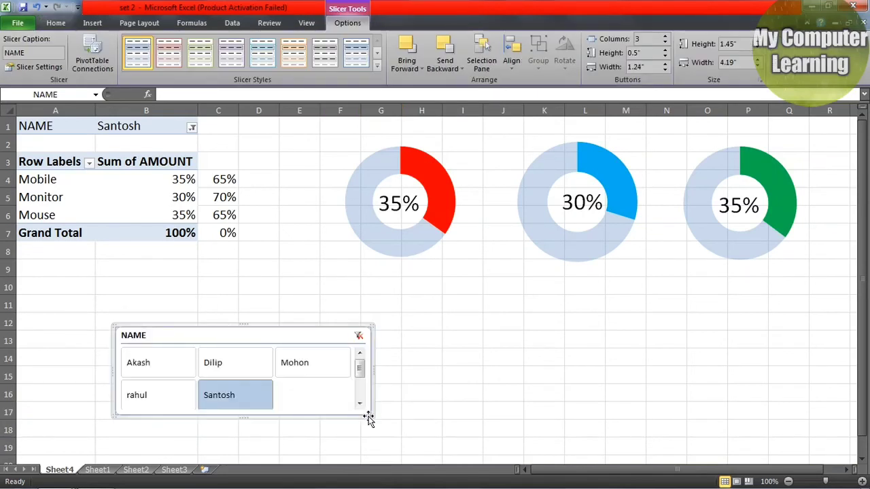
left_click(667, 65)
left_click_drag(249, 339, 253, 320)
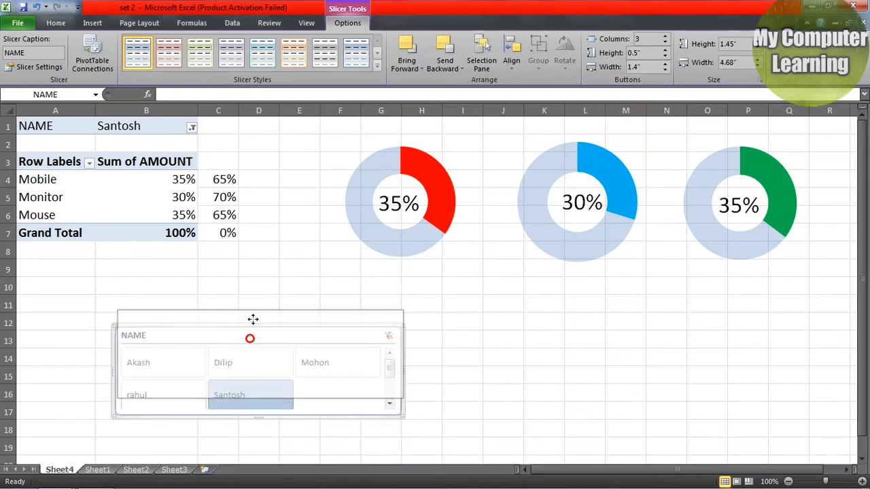
Click each of the five name buttons to check the doughnuts update
left_click(167, 345)
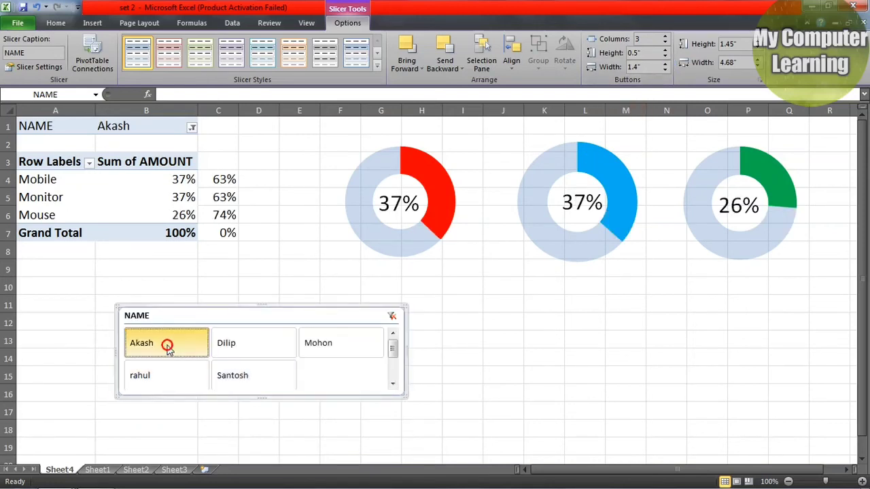
left_click(244, 344)
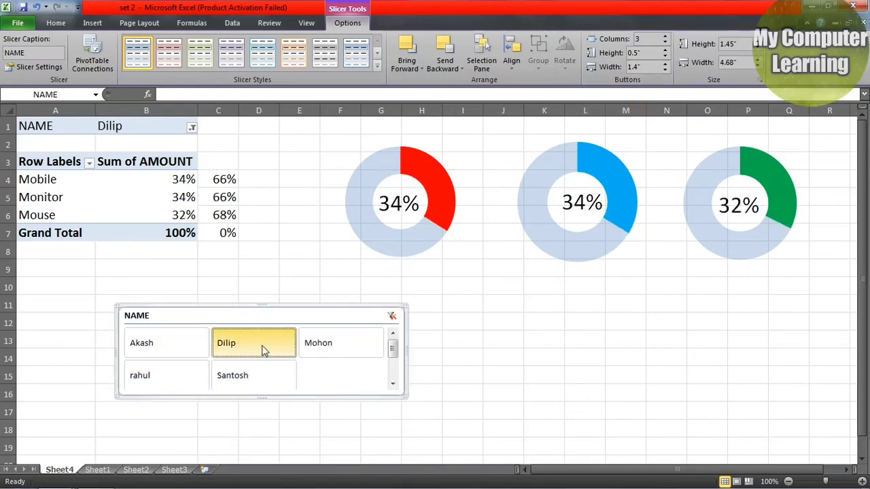
left_click(359, 345)
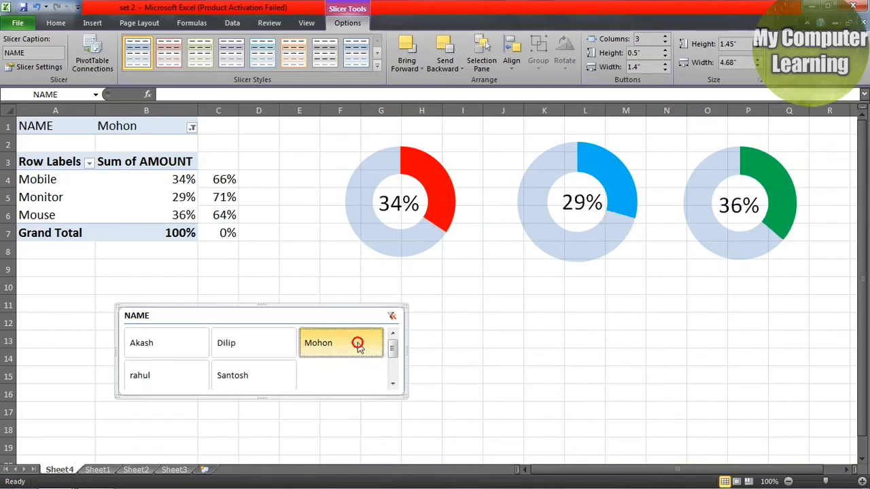
left_click(164, 377)
left_click(247, 382)
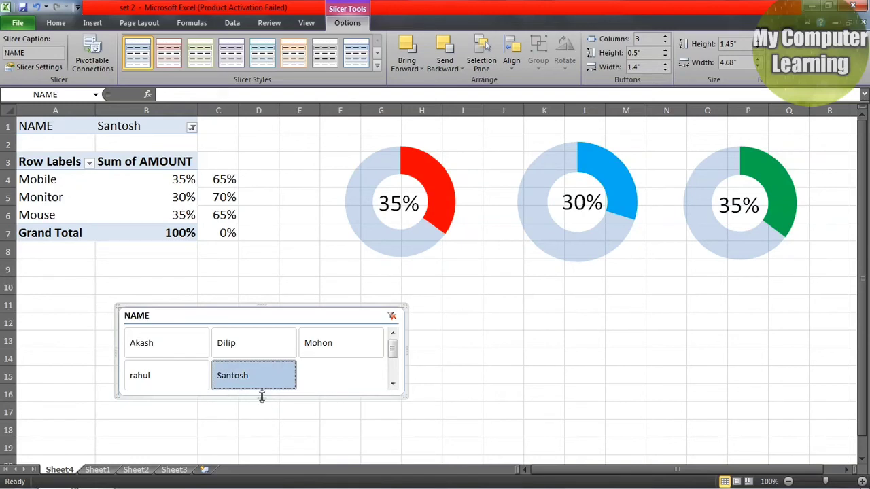
Make the NAME slicer taller so every name fits, then cycle through the names again
left_click_drag(262, 397, 257, 411)
left_click(174, 368)
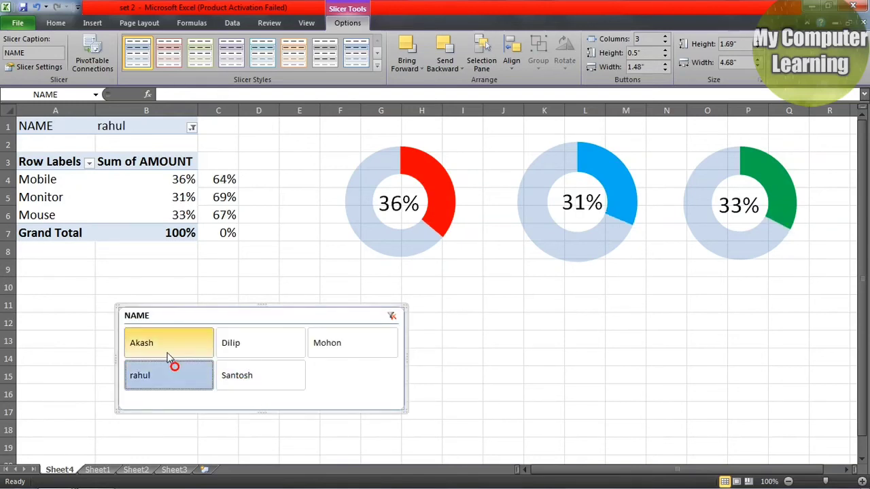
left_click(168, 350)
left_click(225, 352)
left_click(322, 349)
left_click(274, 371)
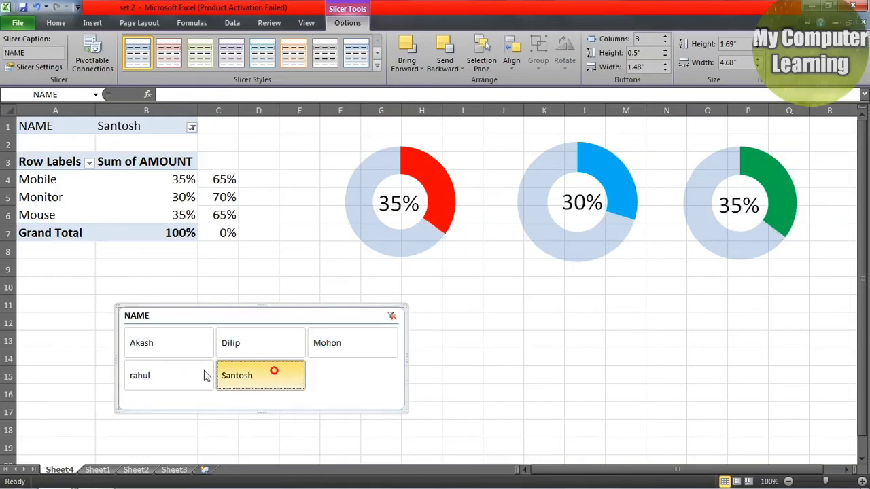
left_click(174, 369)
left_click(175, 352)
left_click(255, 350)
left_click(322, 346)
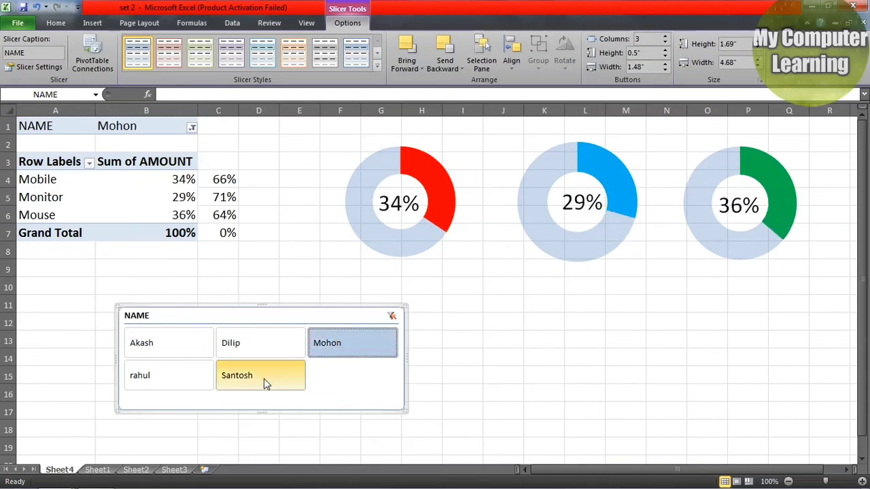
left_click(264, 379)
left_click(175, 381)
left_click(165, 354)
Look over the source data on Sheet1 and Sheet2, then return to Sheet4
left_click(104, 472)
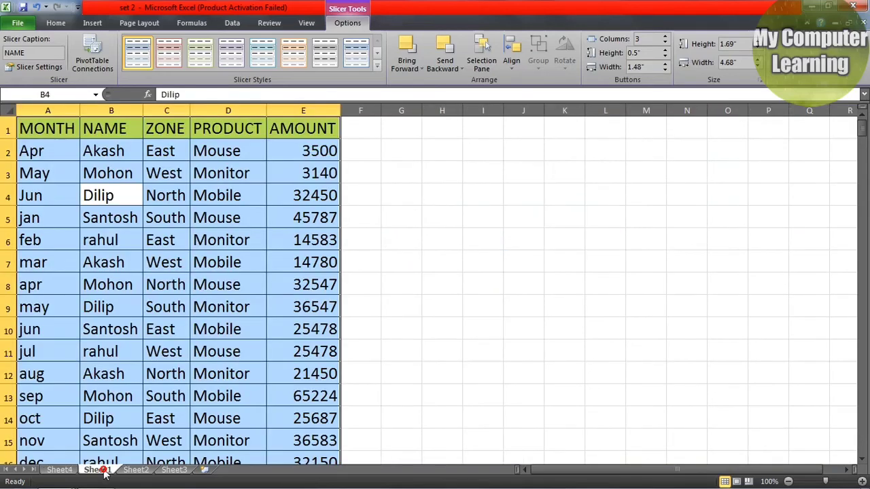
left_click(67, 165)
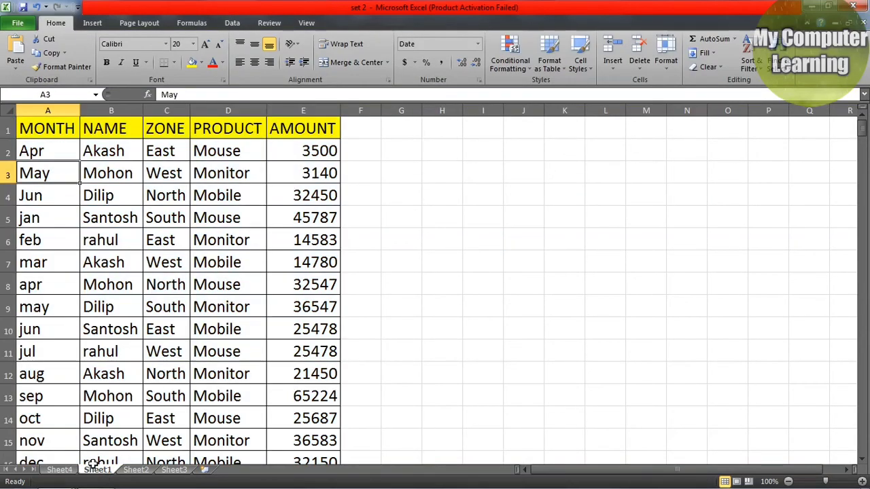
left_click(136, 470)
left_click(59, 470)
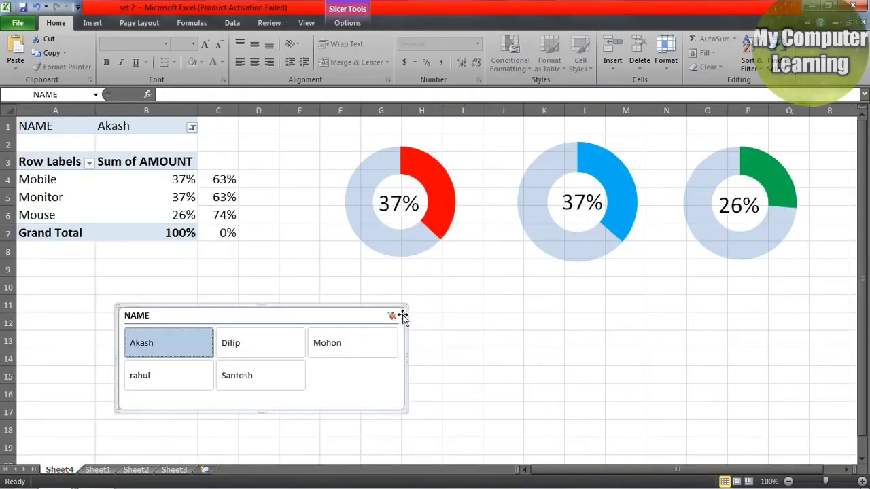
Test the name buttons again, ending on the first person at 37%, 37%, 26%
left_click(232, 342)
left_click(178, 340)
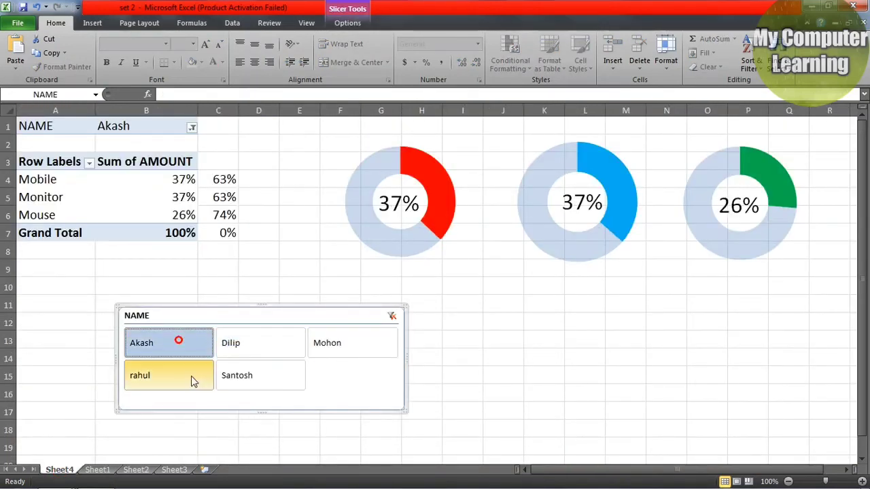
left_click(193, 376)
left_click(262, 378)
left_click(254, 350)
left_click(333, 345)
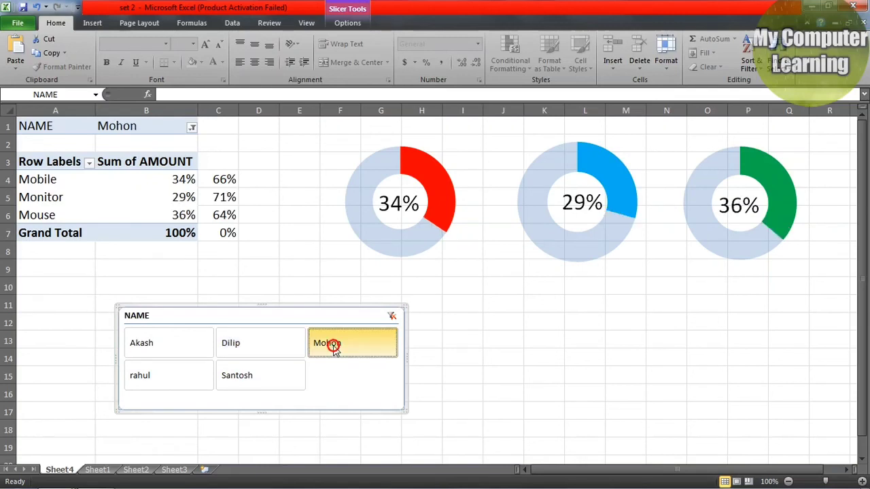
left_click(247, 347)
left_click(247, 377)
left_click(163, 376)
left_click(163, 347)
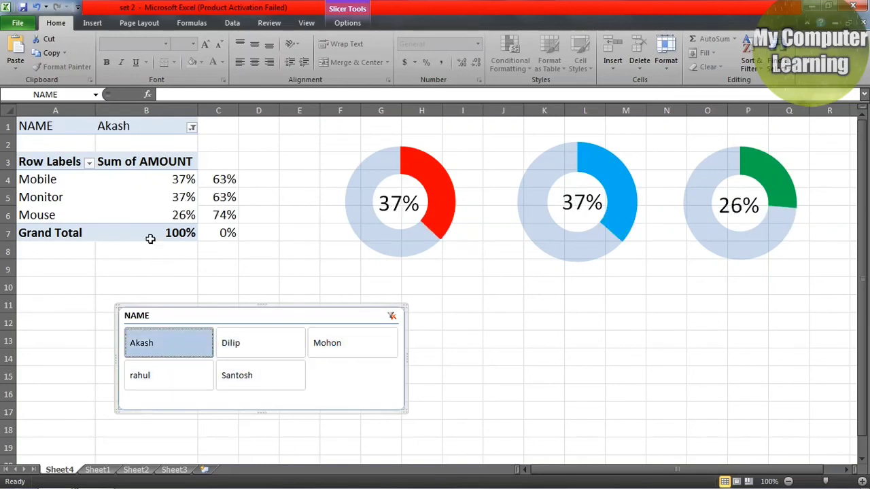
left_click(119, 197)
Reset the NAME filter to (All), giving 35%, 32%, 33%, and insert a MONTH slicer
left_click(191, 130)
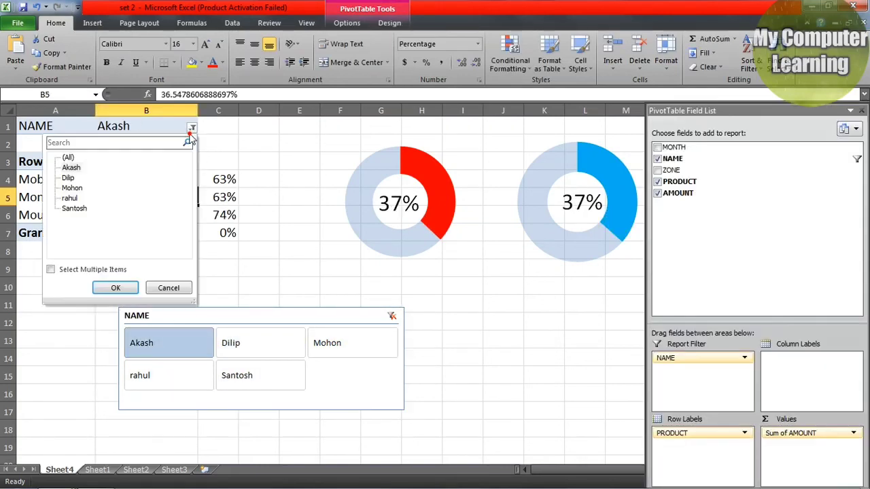
left_click(115, 288)
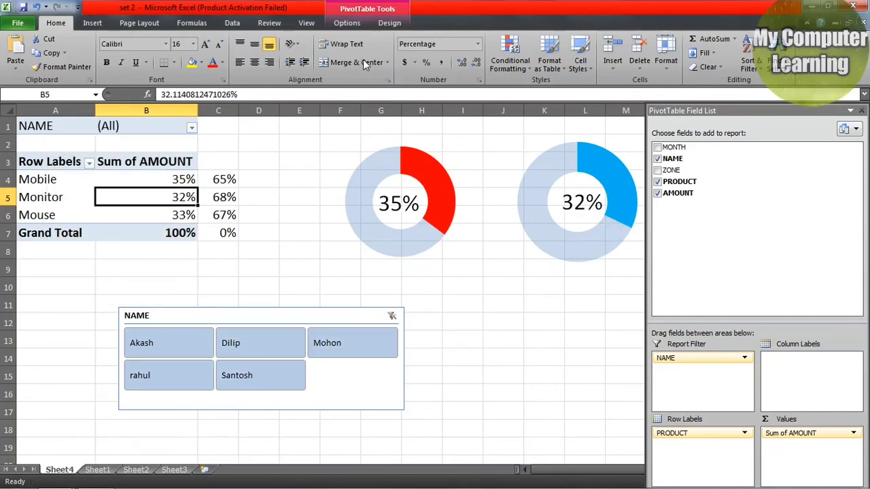
left_click(348, 25)
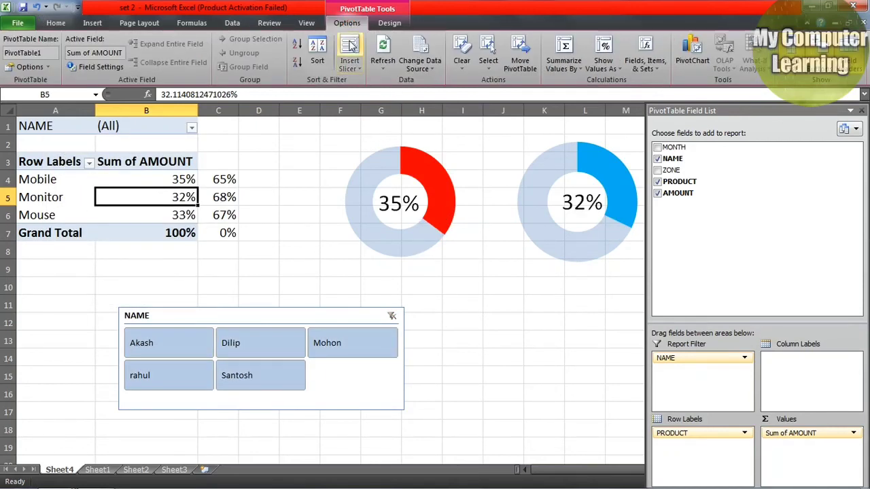
left_click(349, 61)
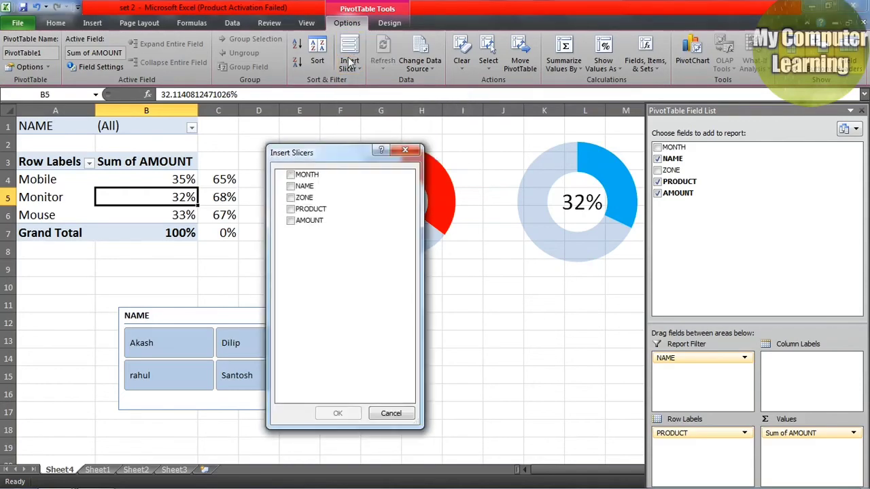
left_click(291, 175)
left_click(339, 413)
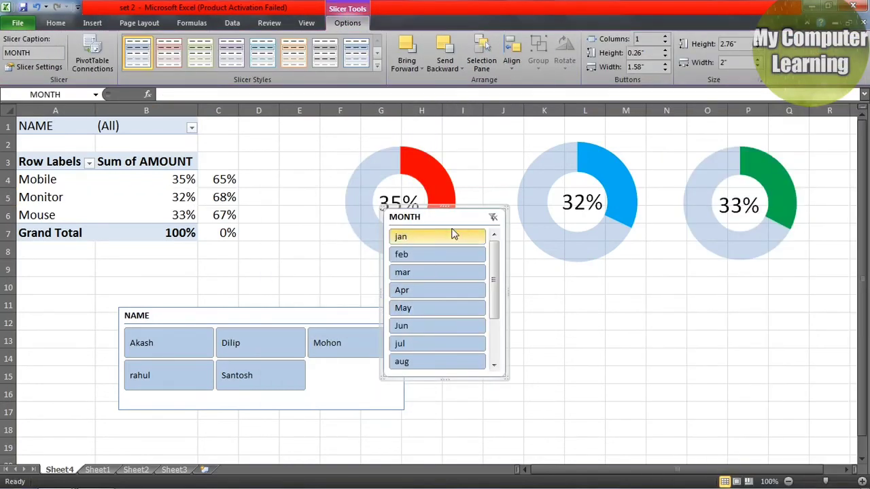
Move the MONTH slicer beside the NAME slicer with 4 columns and 0.4" button height
left_click_drag(444, 217, 524, 271)
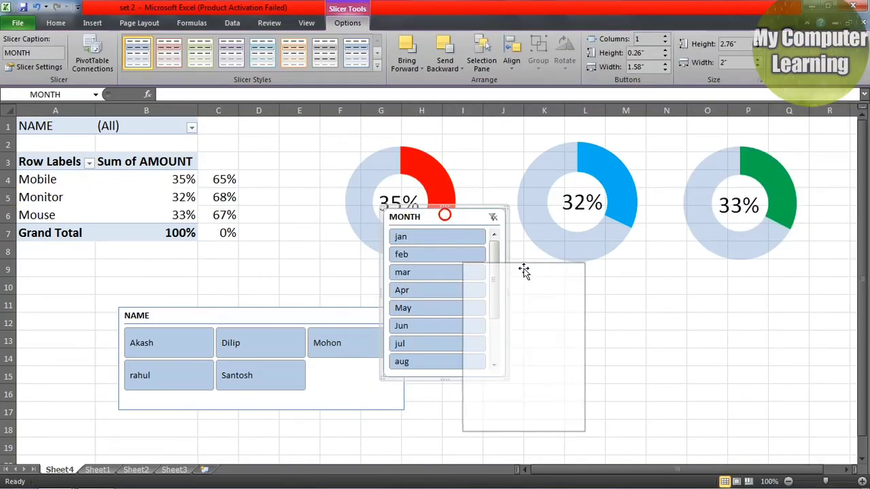
left_click(666, 37)
left_click(665, 37)
left_click(665, 37)
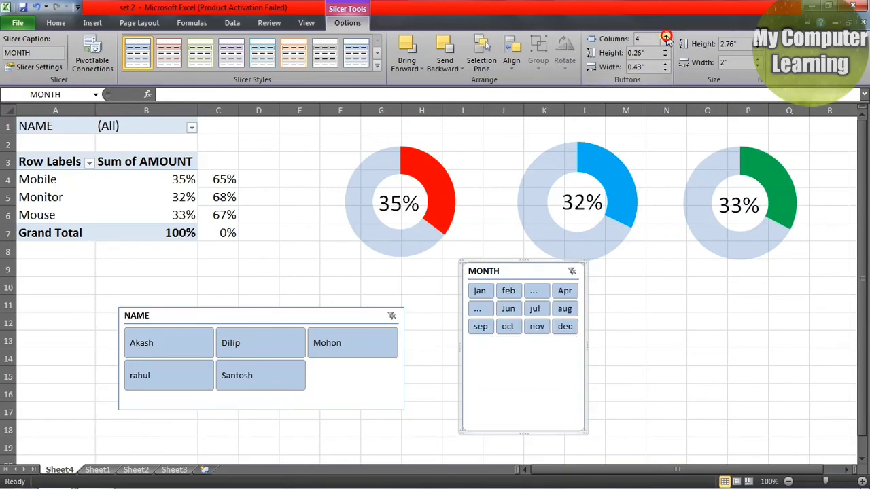
left_click(666, 49)
left_click(665, 49)
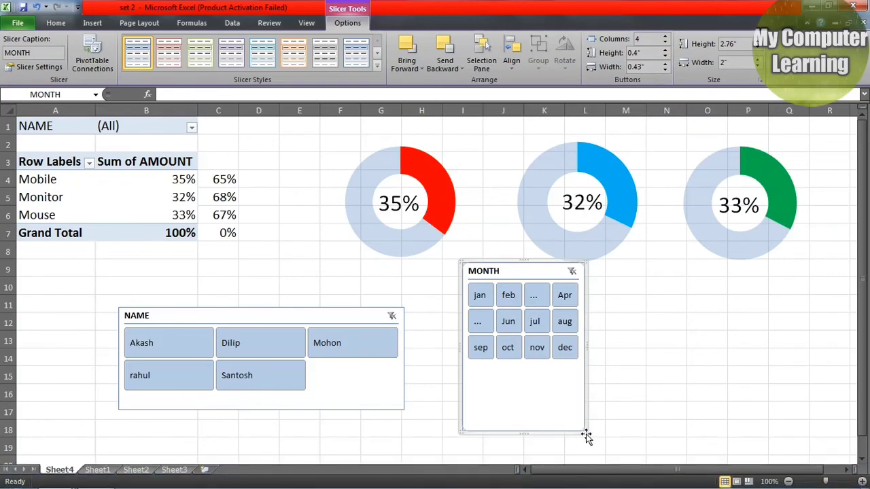
Resize the MONTH slicer and set 1.3" button width so all twelve months show
left_click_drag(585, 432, 749, 416)
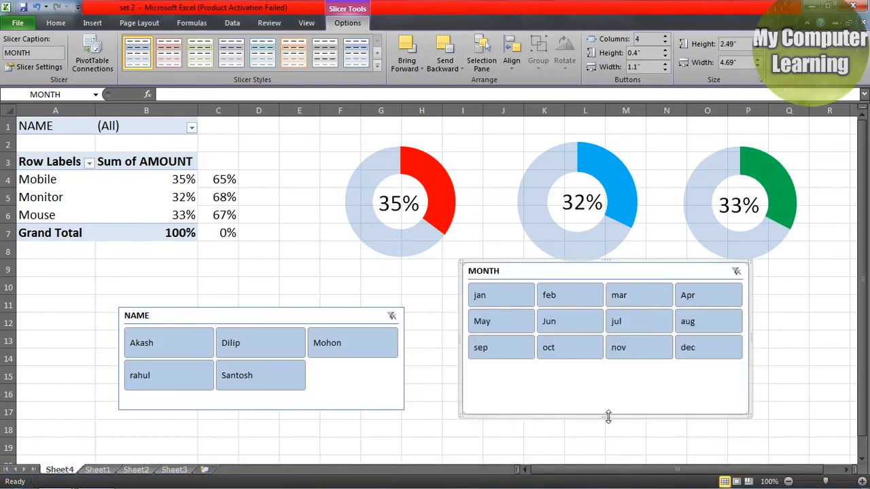
left_click_drag(609, 410, 610, 361)
left_click_drag(610, 270, 585, 317)
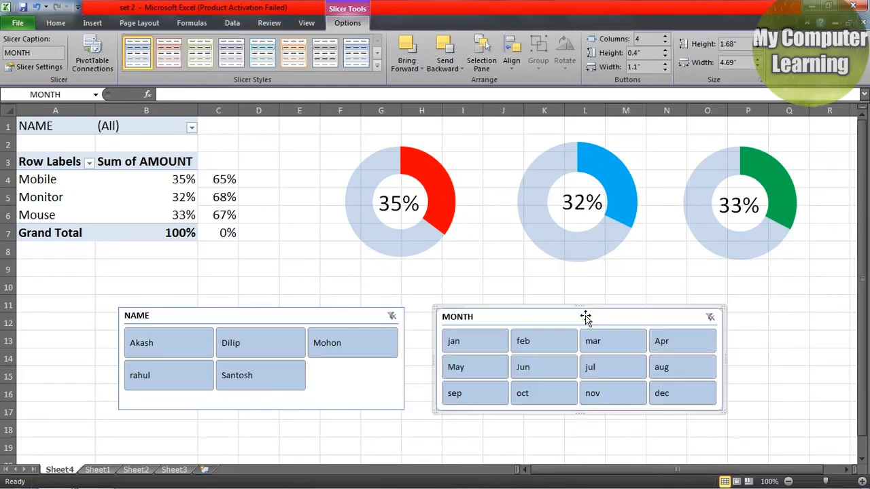
left_click(665, 64)
left_click(664, 64)
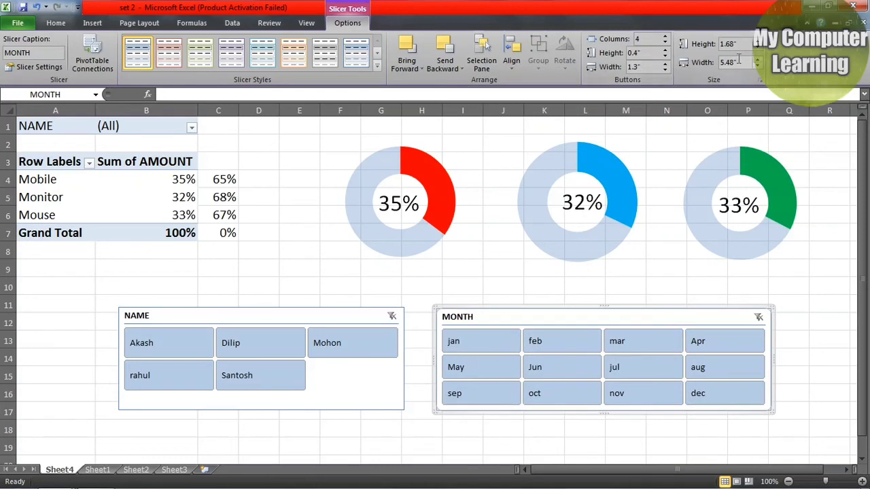
left_click(758, 40)
left_click(758, 40)
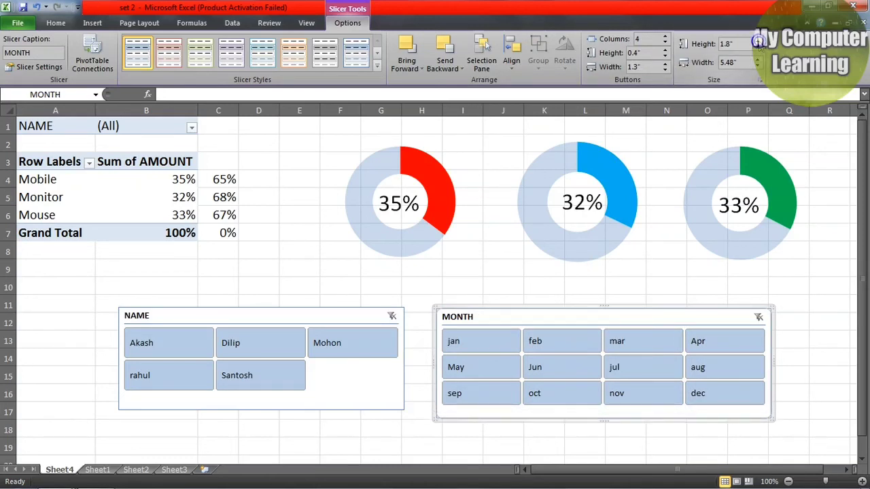
left_click(340, 428)
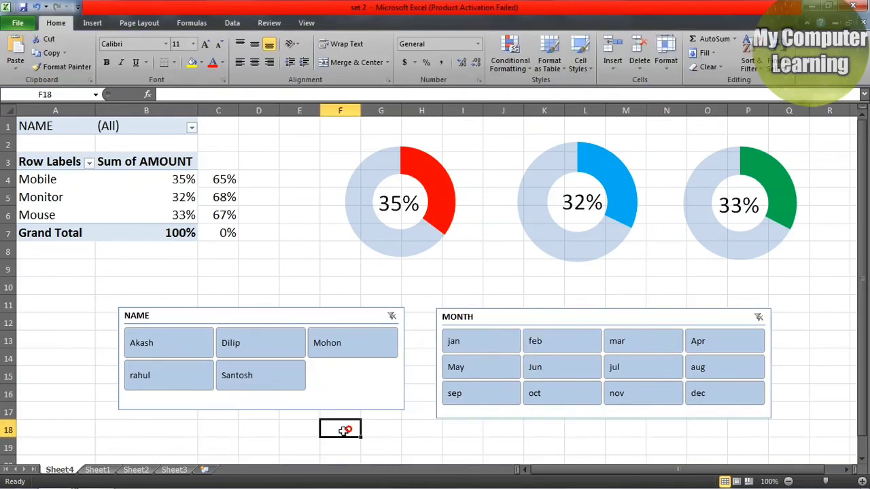
left_click(163, 357)
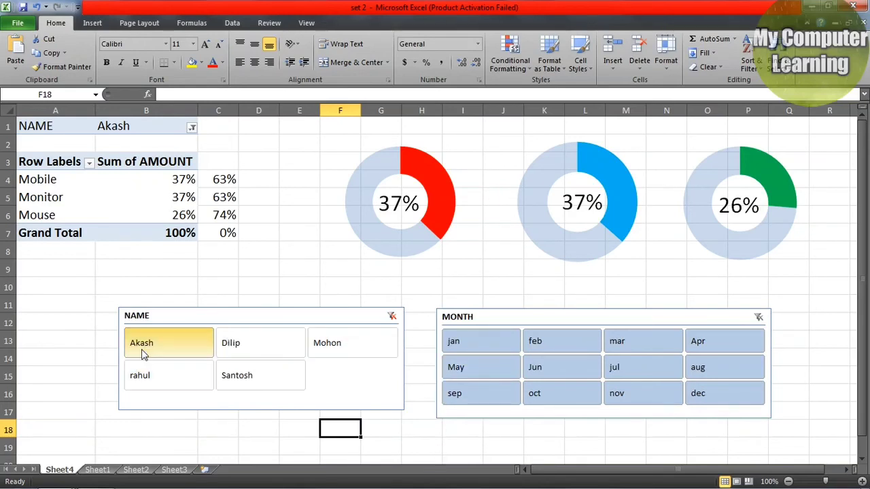
left_click(468, 342)
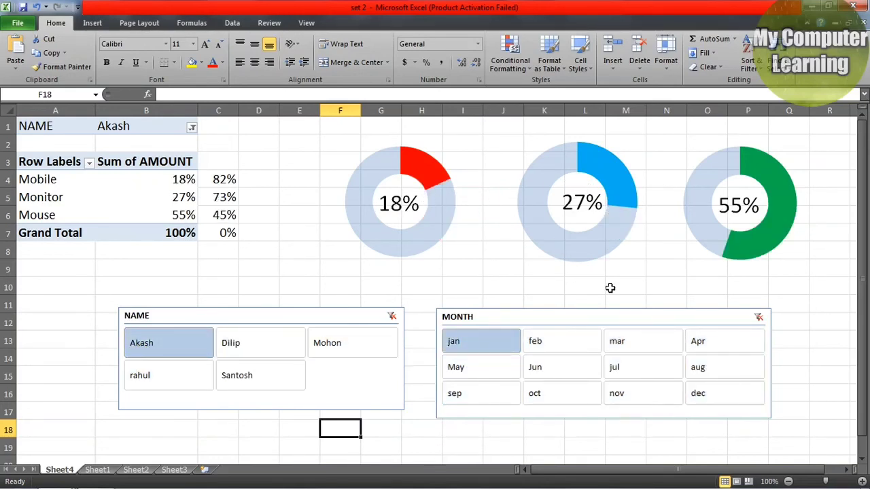
left_click(551, 348)
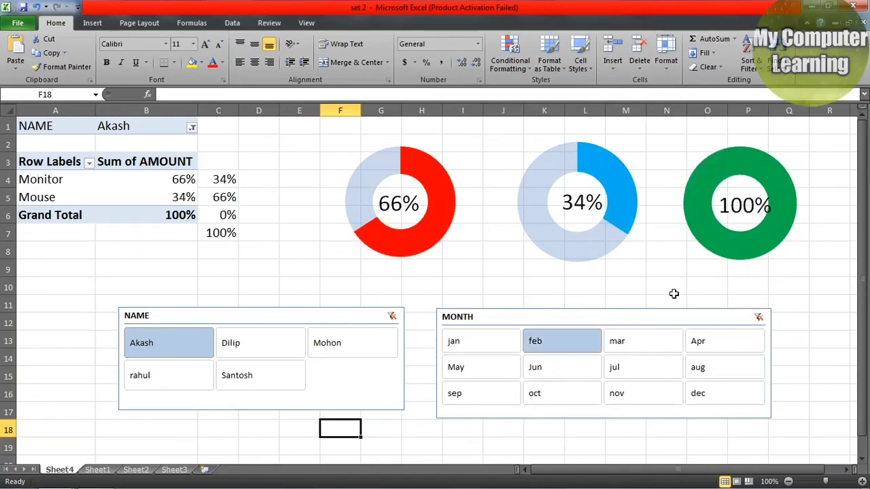
left_click(648, 367)
left_click(458, 397)
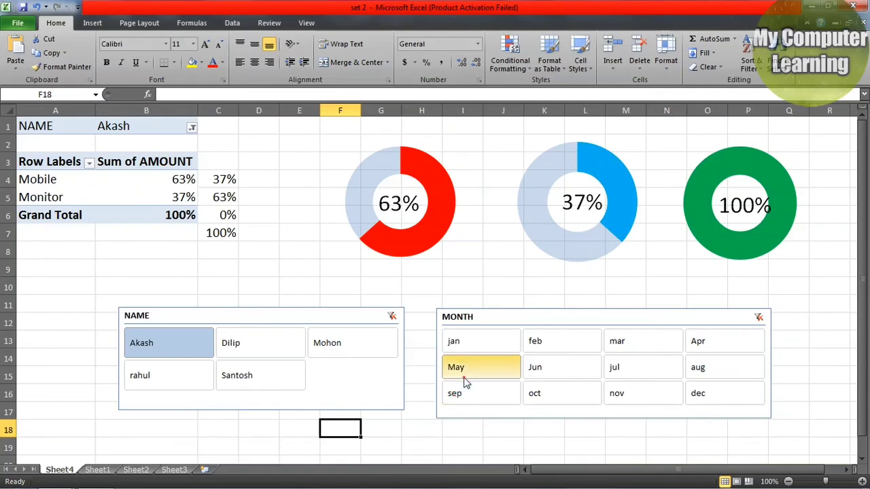
left_click(463, 379)
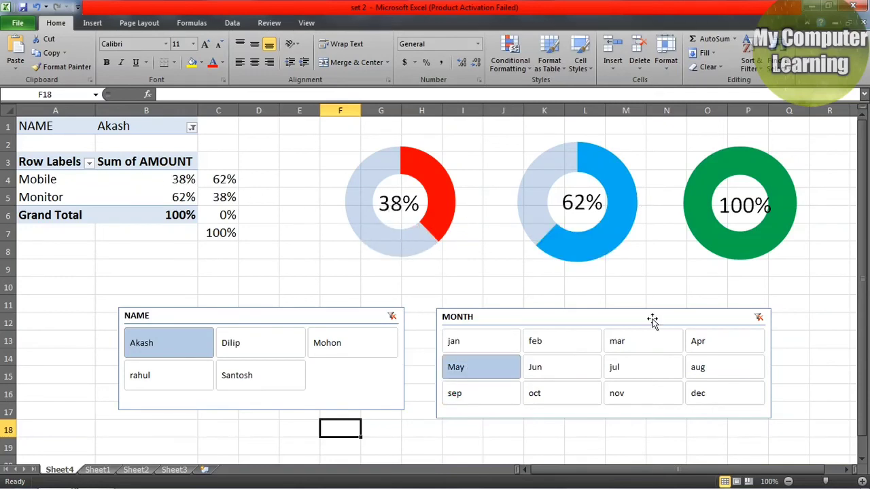
left_click(631, 343)
left_click(629, 365)
left_click(719, 344)
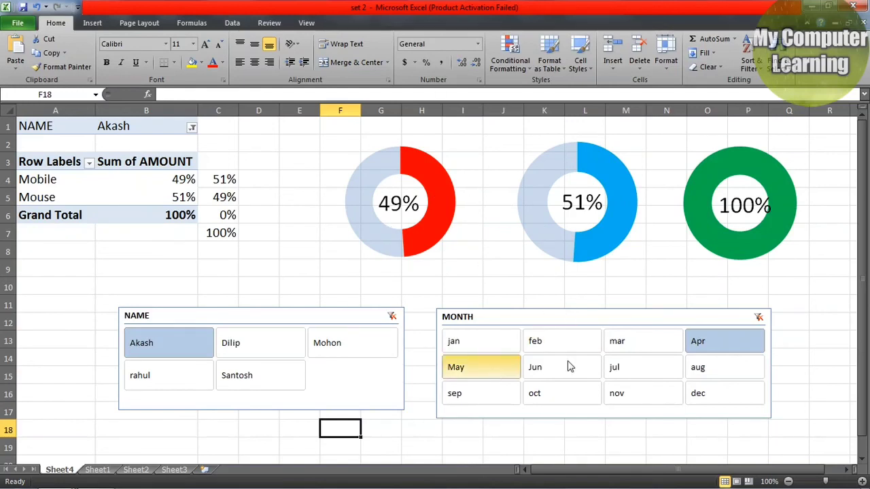
left_click(760, 318)
left_click(392, 317)
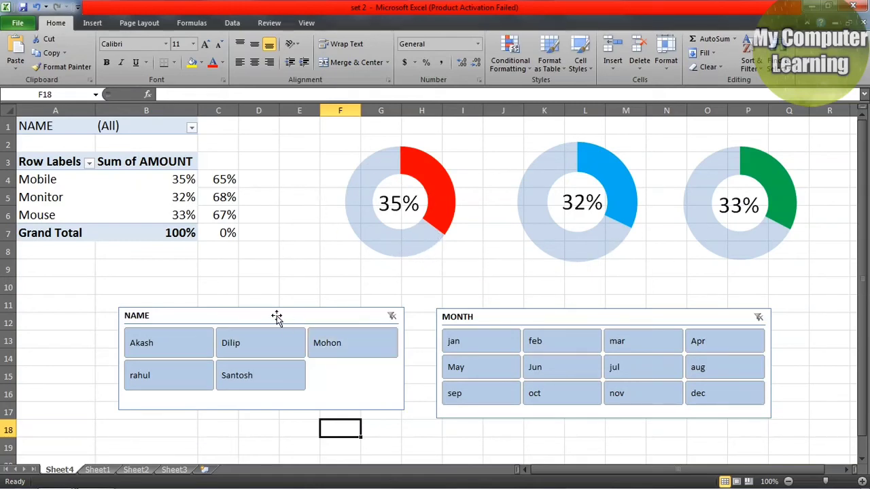
Lower the NAME and MONTH slicers and add a text box under the 35% doughnut linked to =A4
left_click_drag(278, 317, 256, 340)
left_click_drag(528, 313, 528, 342)
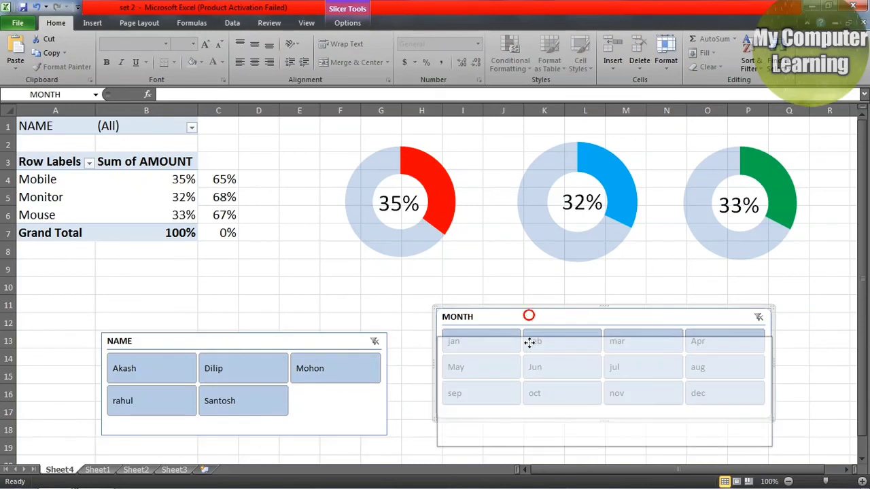
left_click(93, 23)
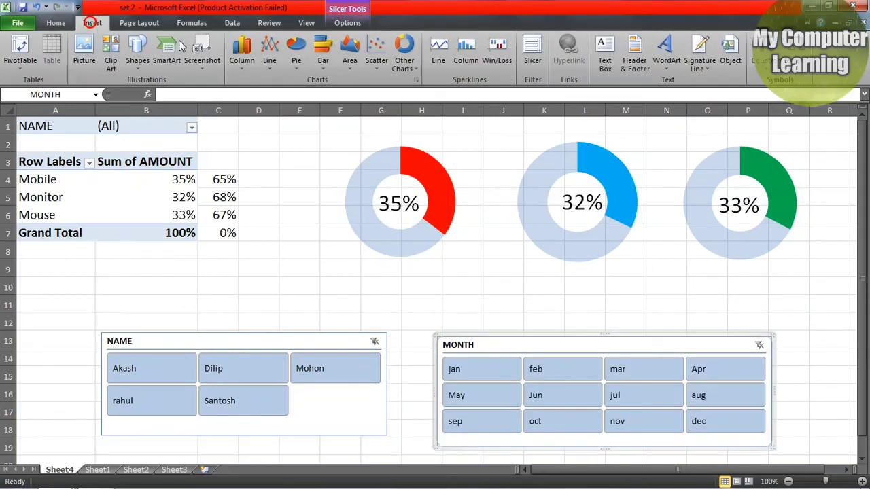
left_click(607, 59)
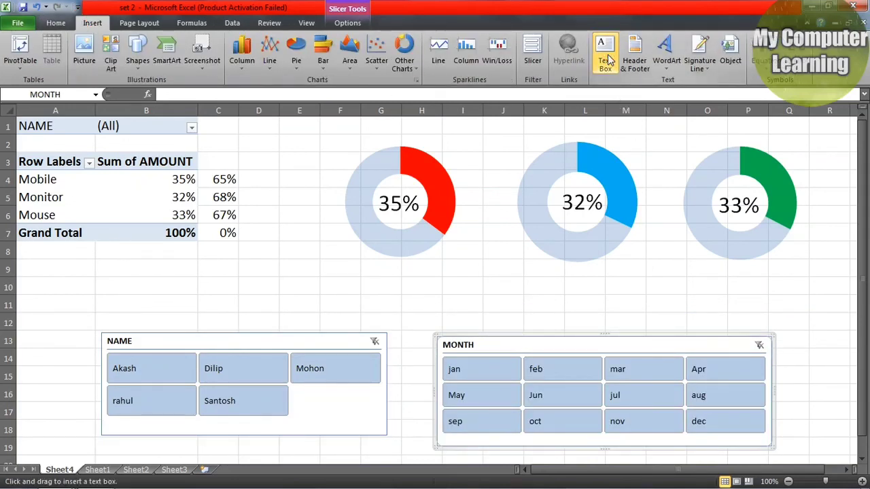
left_click_drag(346, 272, 479, 308)
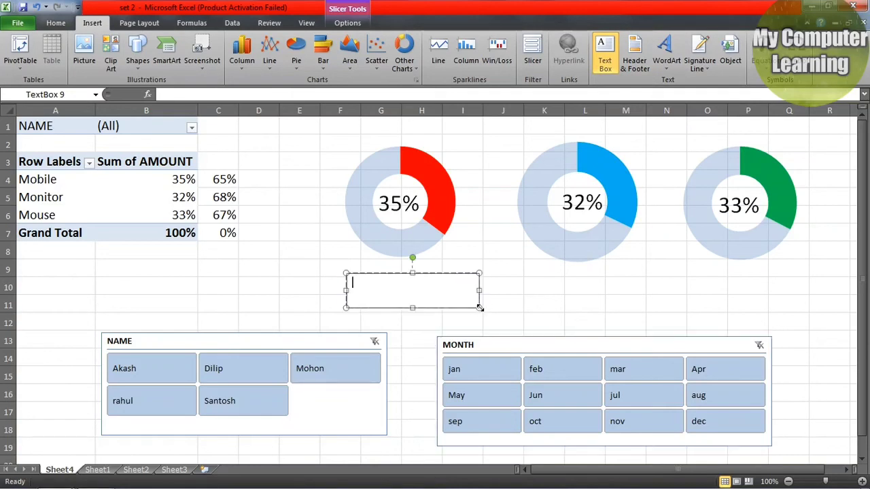
left_click(188, 97)
type("=")
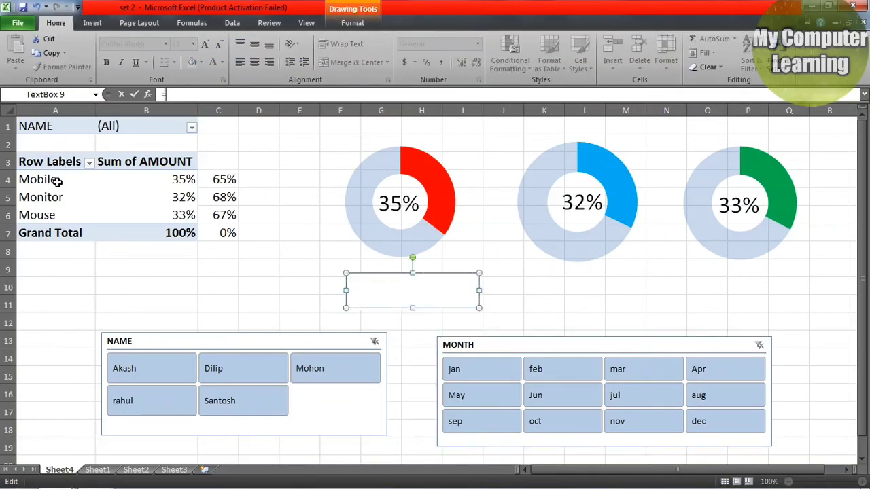
type("a4")
key("Return")
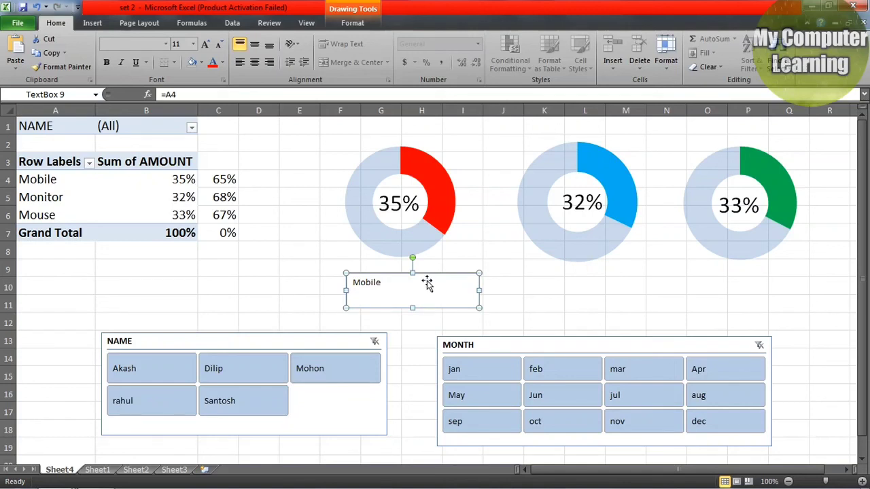
Duplicate the Mobile caption under the 32% and 33% doughnuts and relink the middle one to =A5
key("ctrl+d")
key("ctrl+d")
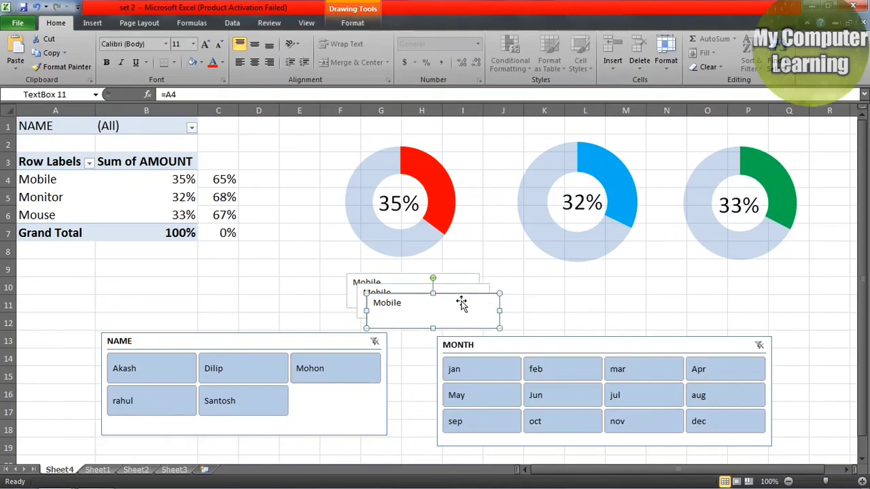
left_click_drag(443, 293, 756, 277)
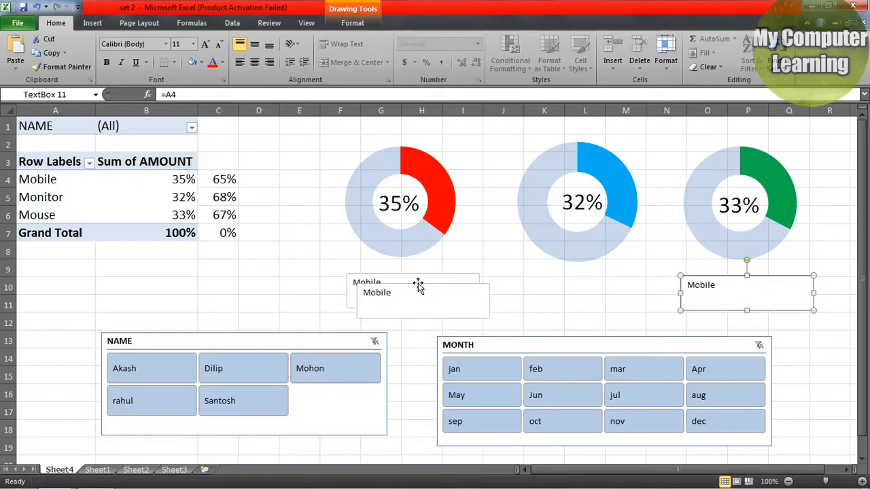
left_click_drag(418, 286, 578, 277)
left_click(204, 92)
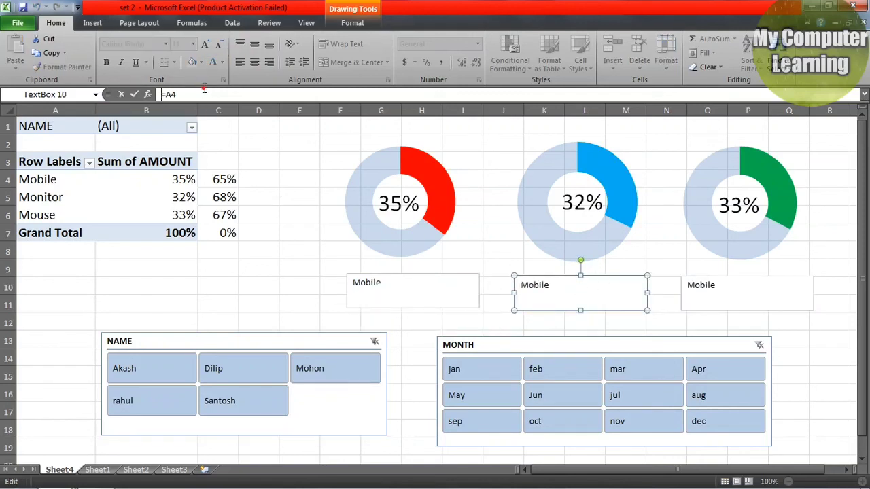
key("BackSpace")
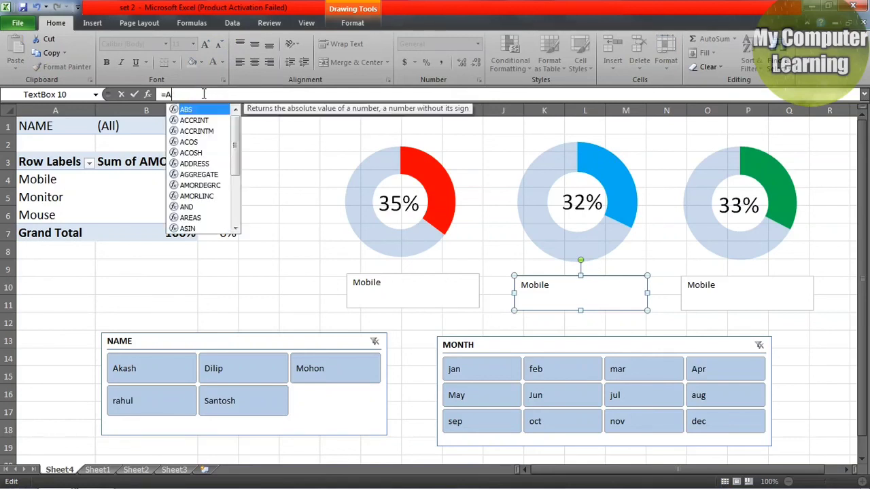
type("5")
key("Return")
Link the caption under the 33% doughnut to =A6, then select all three captions
left_click(737, 297)
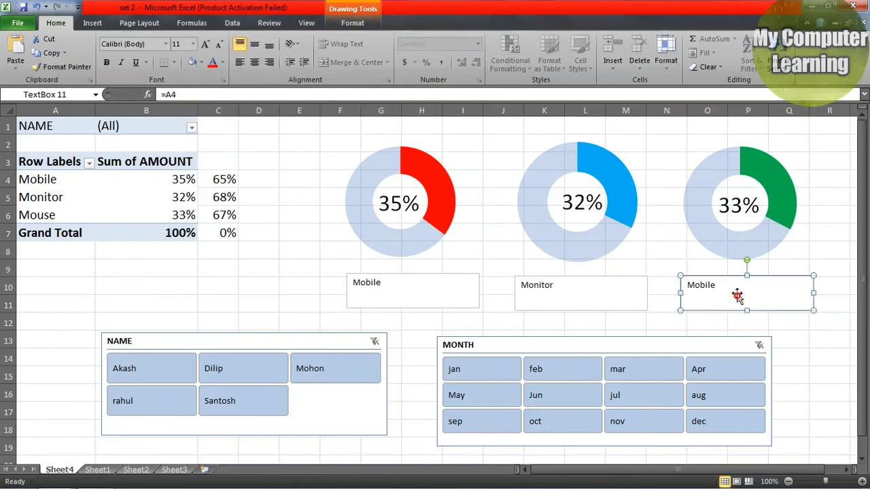
left_click(199, 95)
key("BackSpace")
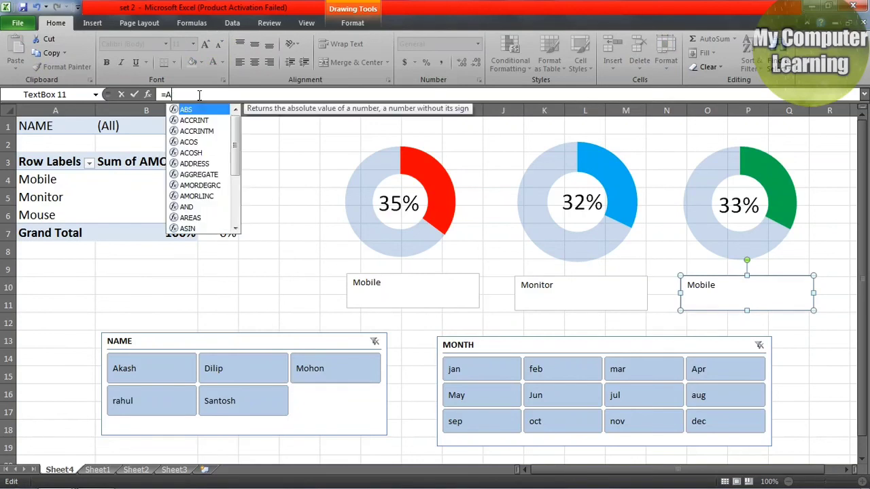
type("6")
key("Return")
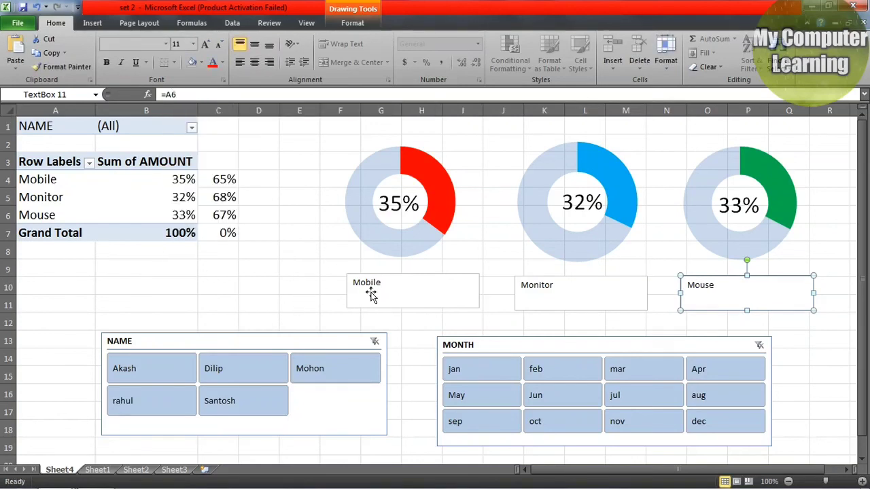
left_click(384, 294)
left_click(562, 300, "ctrl")
left_click(713, 300, "ctrl")
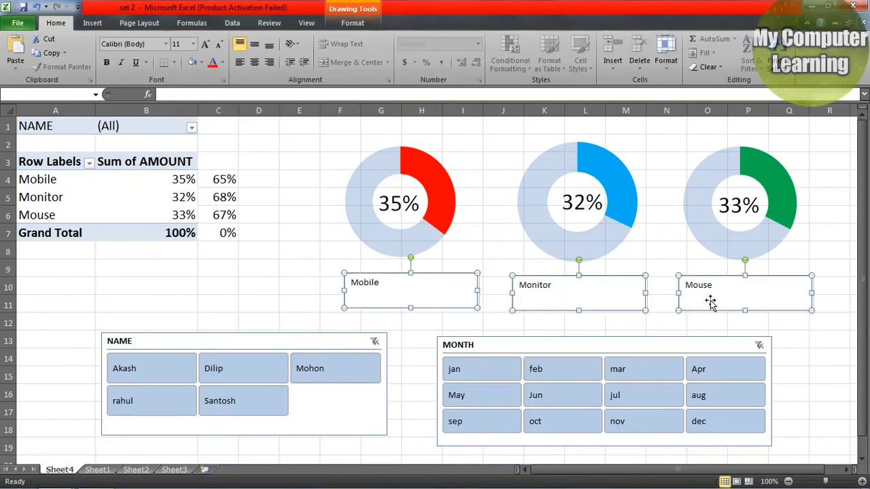
Apply No Fill and No Outline to the selected caption boxes
left_click(353, 22)
left_click(469, 40)
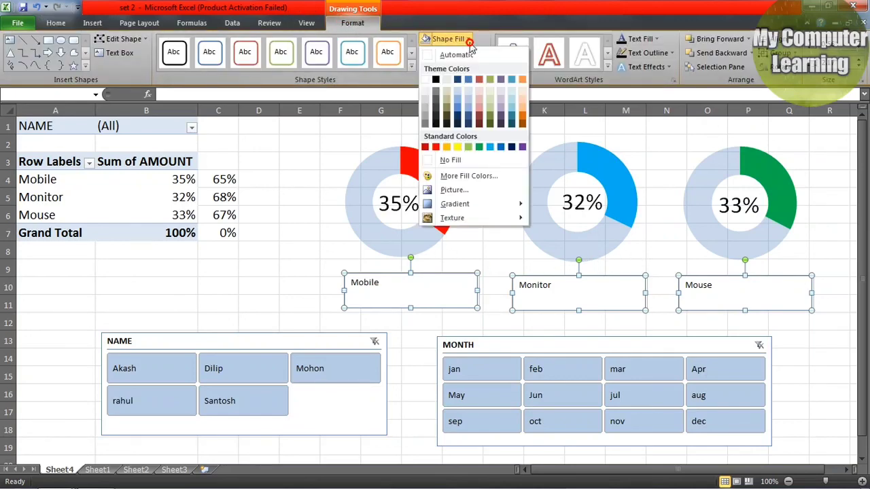
left_click(450, 160)
left_click(480, 53)
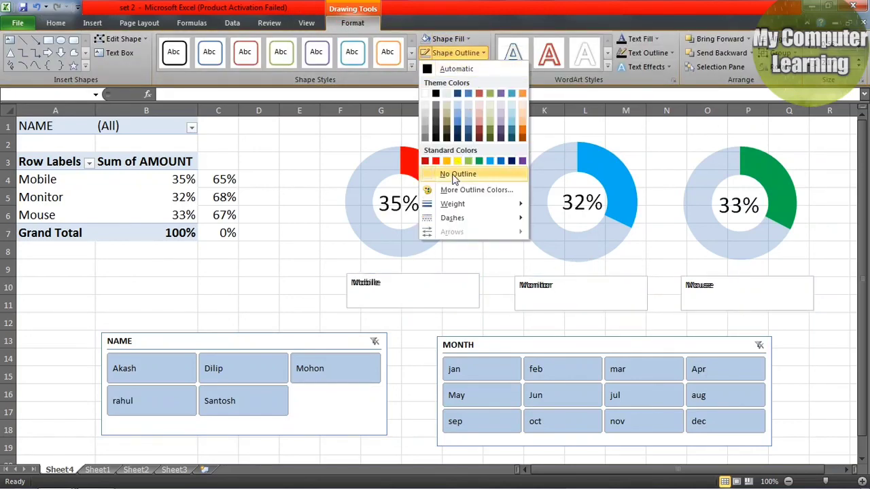
left_click(459, 174)
left_click(340, 262)
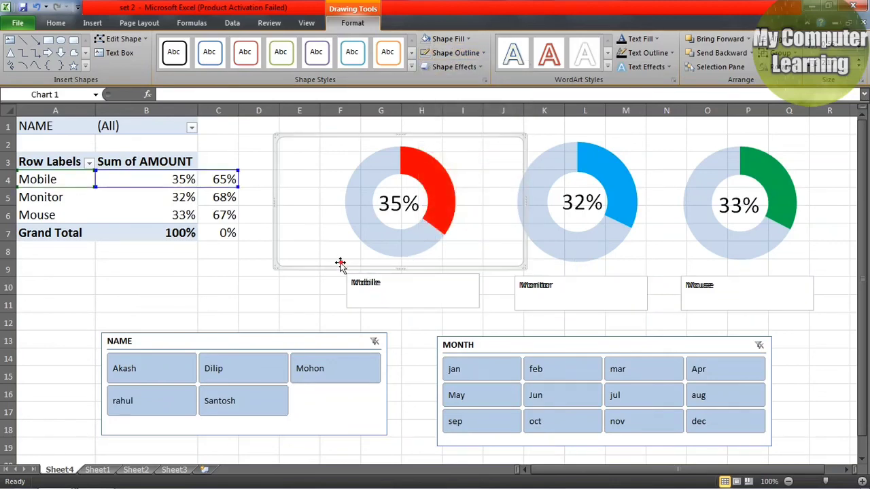
left_click(417, 292)
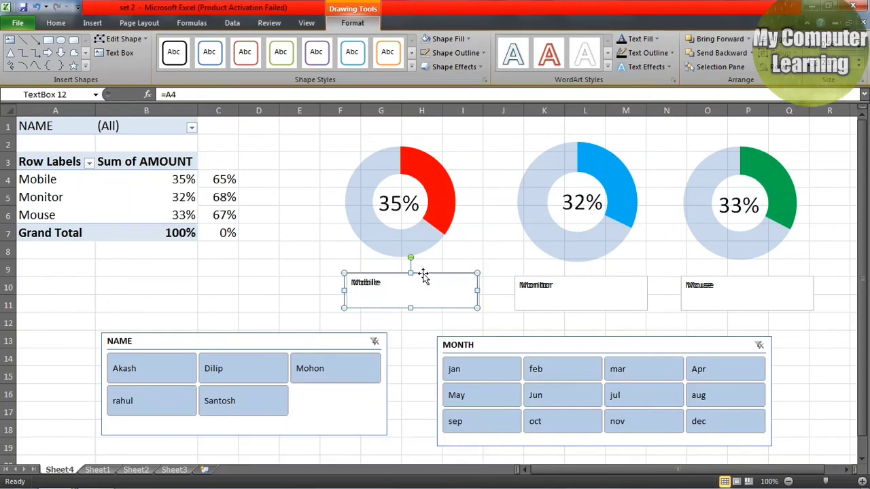
key("Escape")
Select the Mobile, Monitor and Mouse captions together and remove their fill and outline
left_click(695, 302)
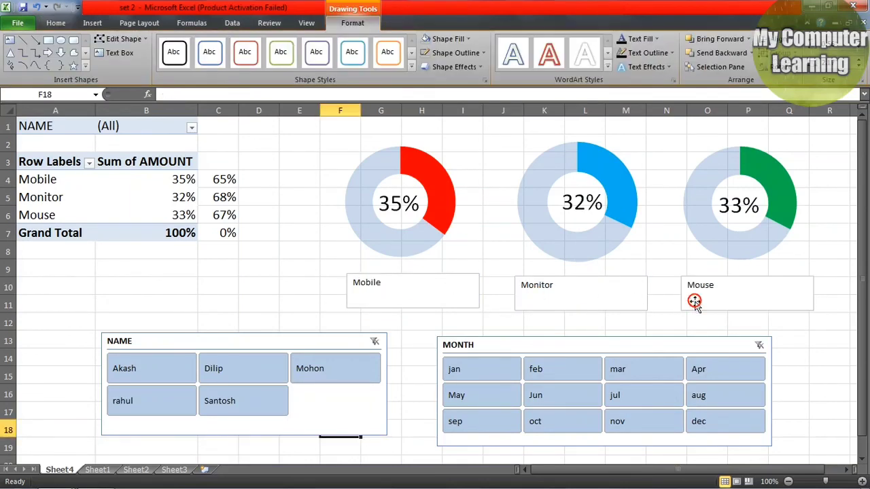
key("Escape")
left_click(441, 297)
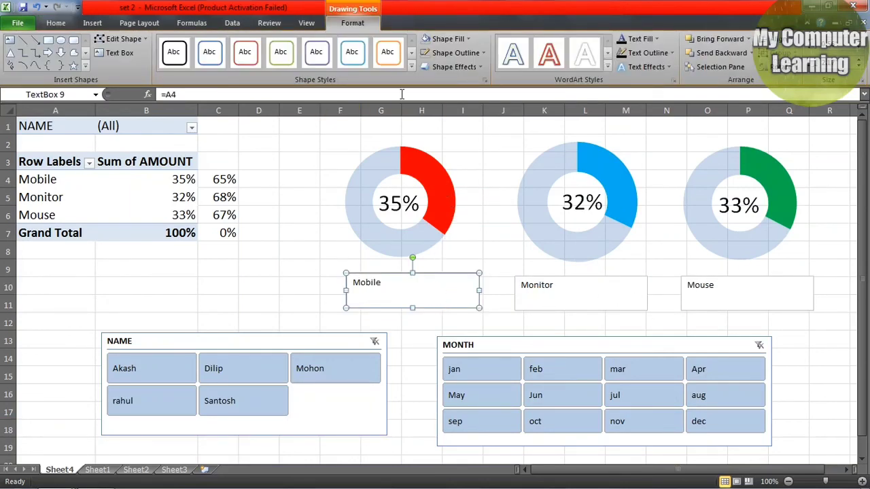
left_click(557, 304, "ctrl")
left_click(690, 301, "ctrl")
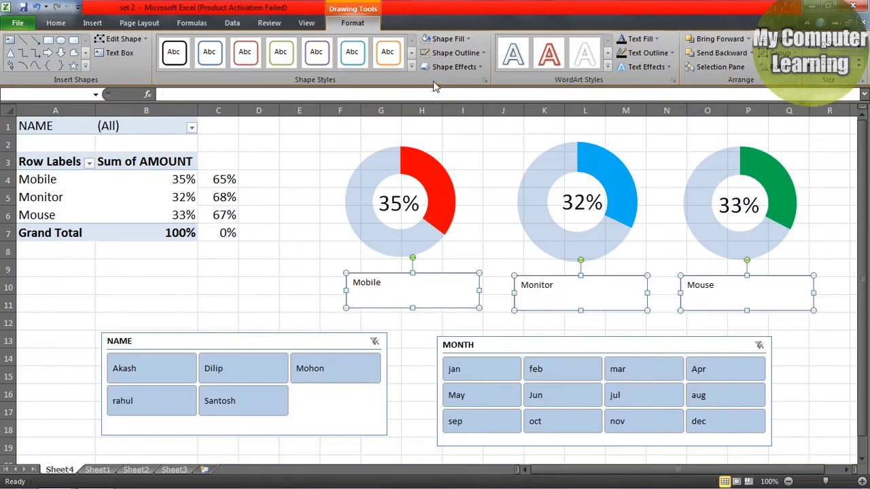
left_click(445, 39)
left_click(458, 161)
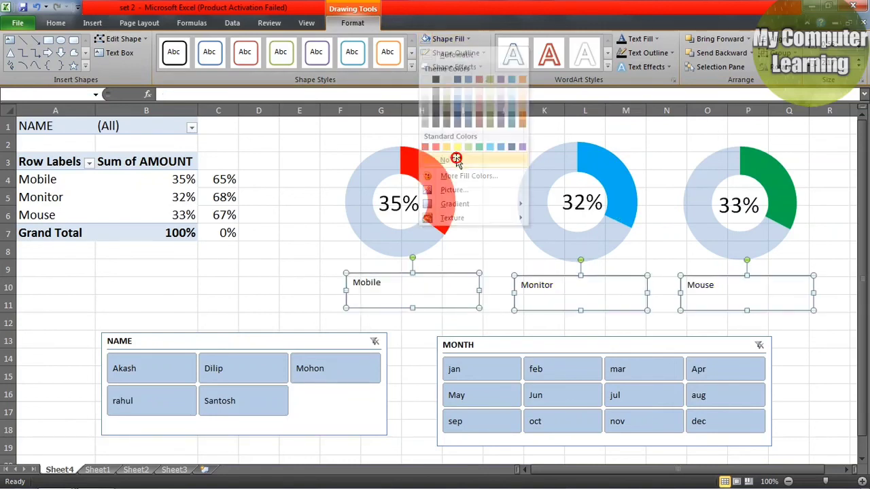
left_click(456, 53)
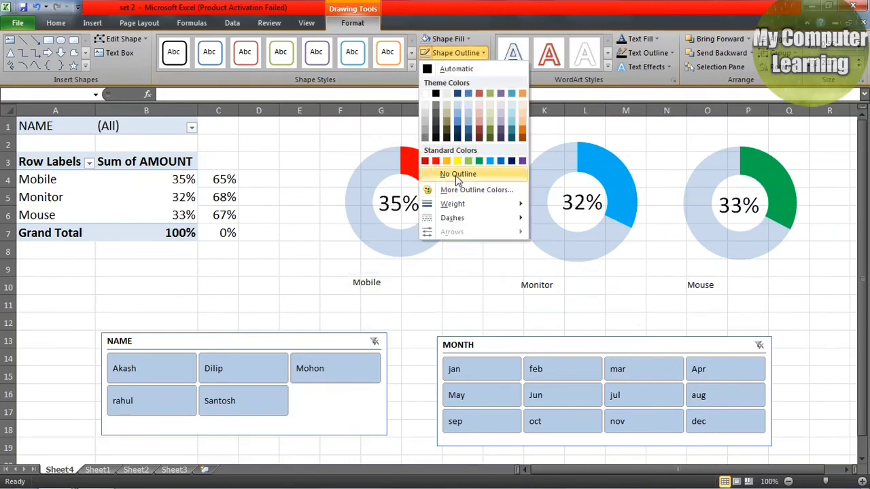
left_click(457, 176)
Enlarge the three captions' text to 32 pt and make it bold
left_click(56, 25)
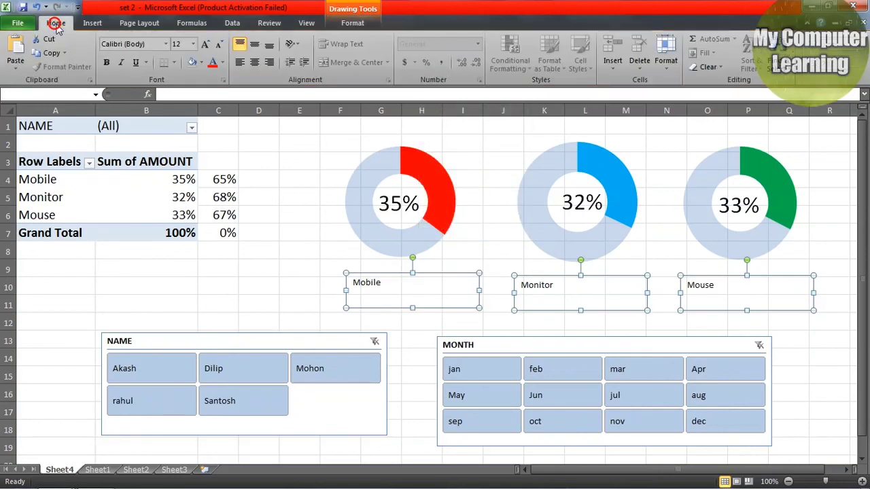
left_click(205, 44)
left_click(205, 44)
left_click(206, 44)
left_click(206, 44)
left_click(206, 44)
left_click(206, 44)
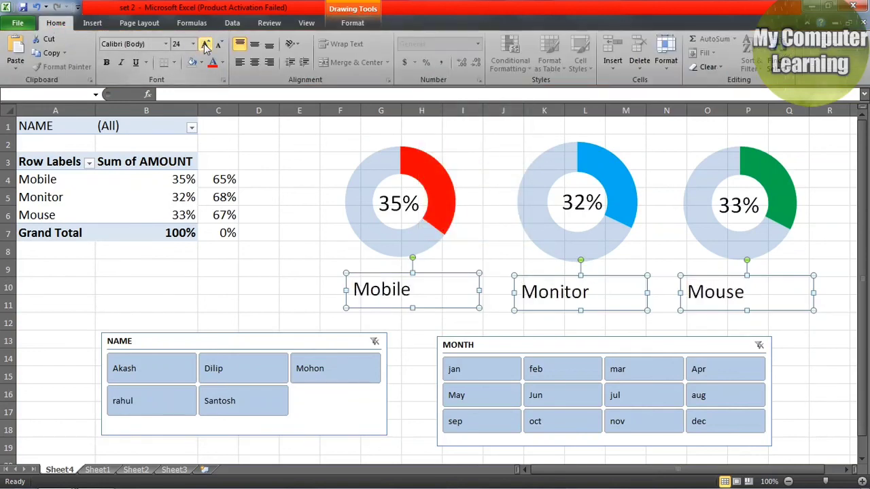
left_click(205, 44)
left_click(205, 44)
left_click(107, 62)
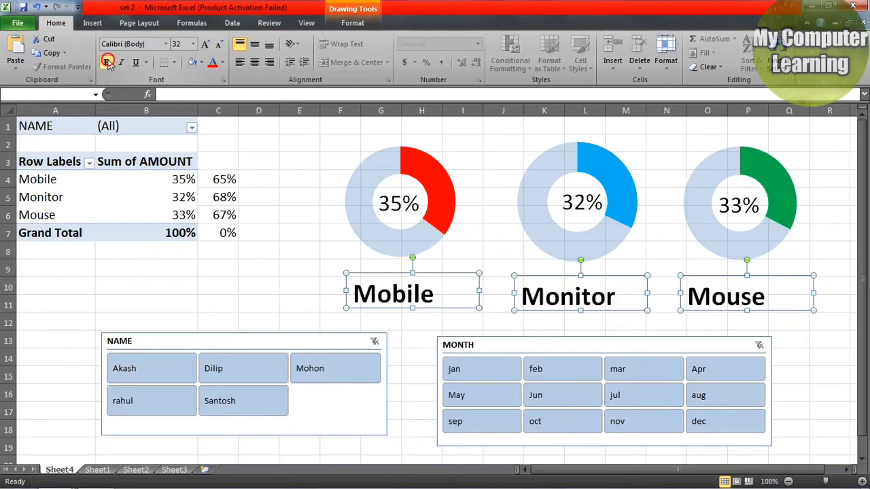
Centre each caption under its doughnut and filter the NAME slicer to the first name
left_click(480, 247)
left_click(412, 299)
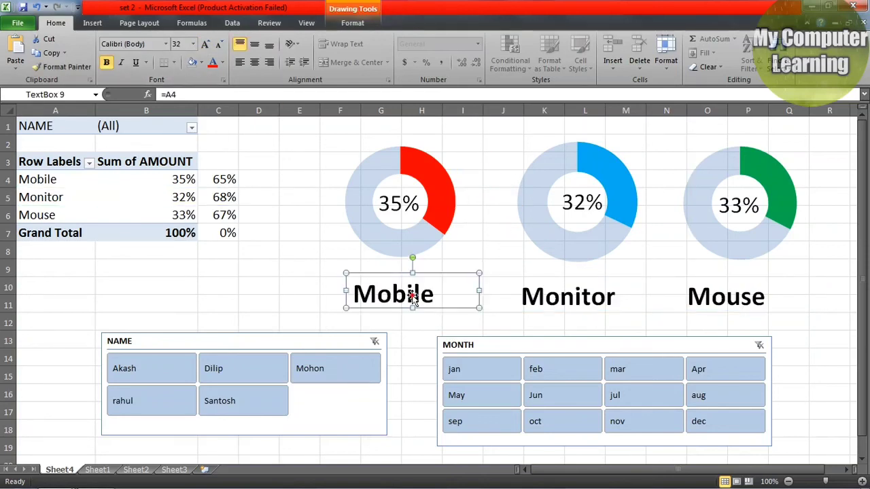
left_click_drag(399, 275, 395, 267)
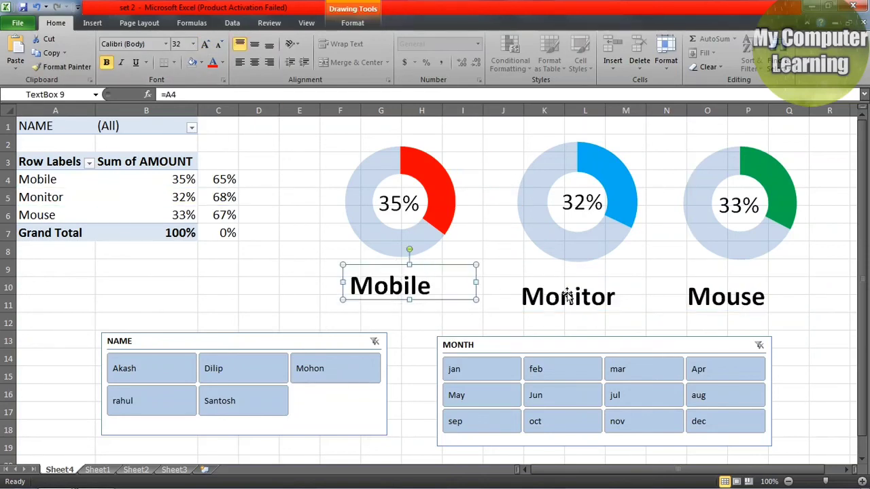
left_click(568, 289)
left_click_drag(570, 277, 575, 270)
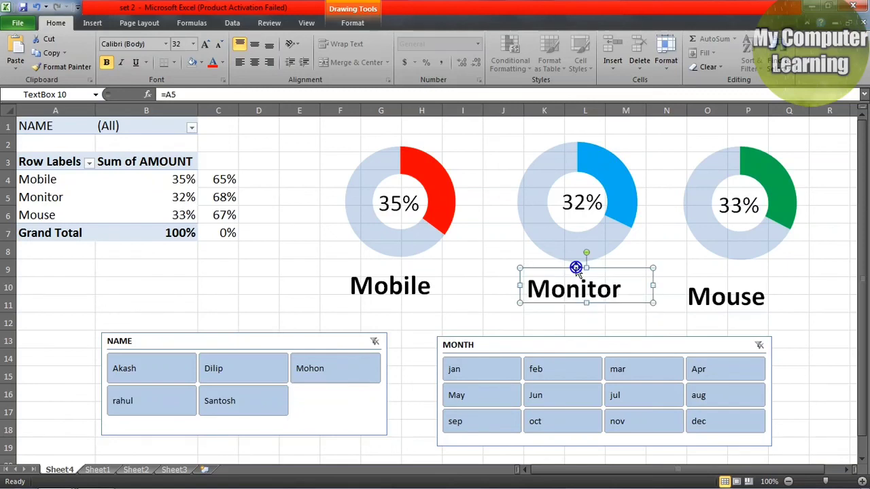
left_click(732, 284)
left_click_drag(732, 280, 735, 275)
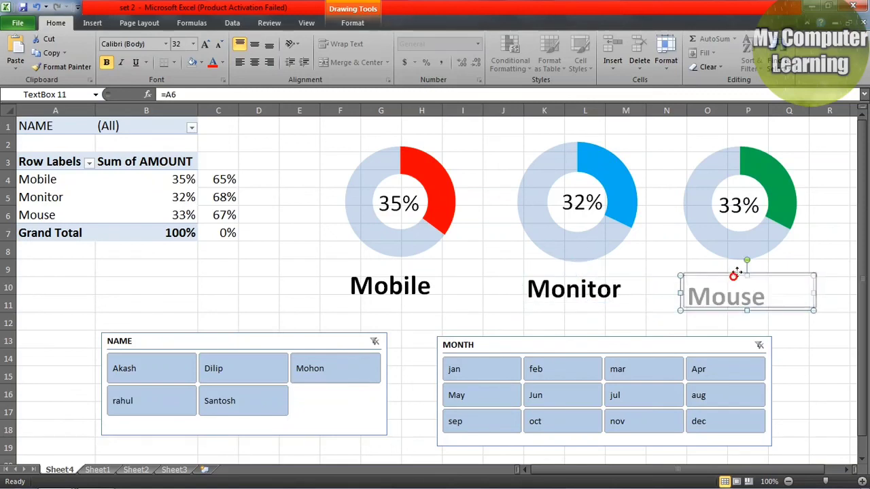
left_click(136, 369)
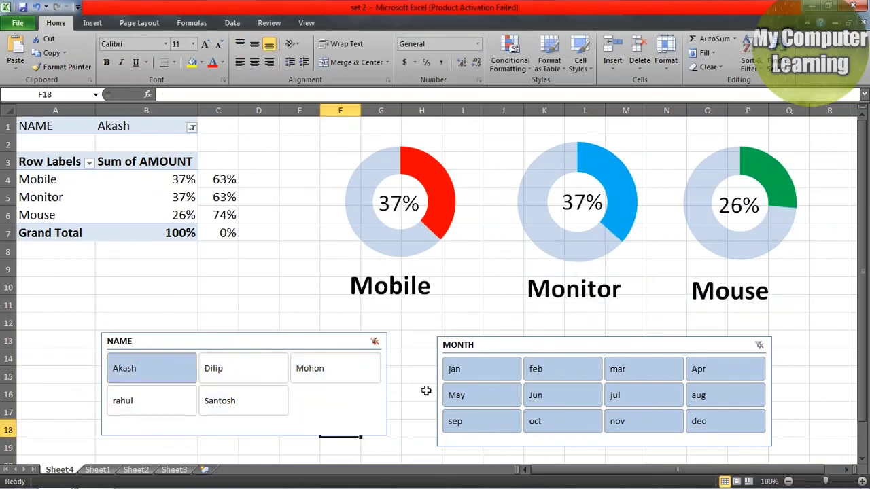
Try several names in the NAME slicer, then the jan, May, Jun, jul and mar months
left_click(253, 371)
left_click(249, 400)
left_click(151, 402)
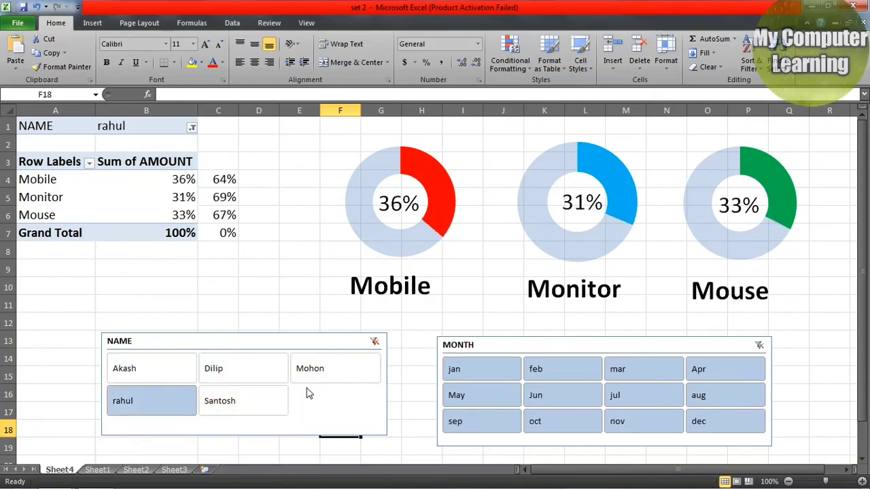
left_click(317, 373)
left_click(466, 370)
left_click(498, 397)
left_click(573, 396)
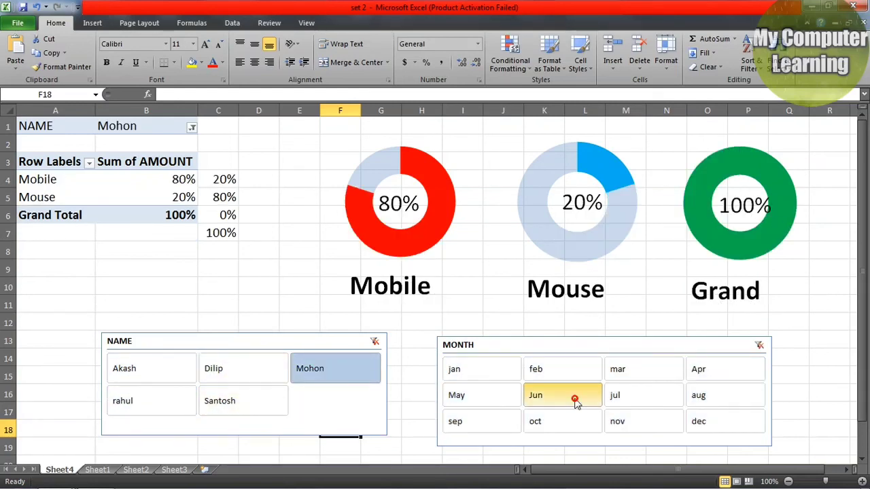
left_click(637, 396)
left_click(644, 368)
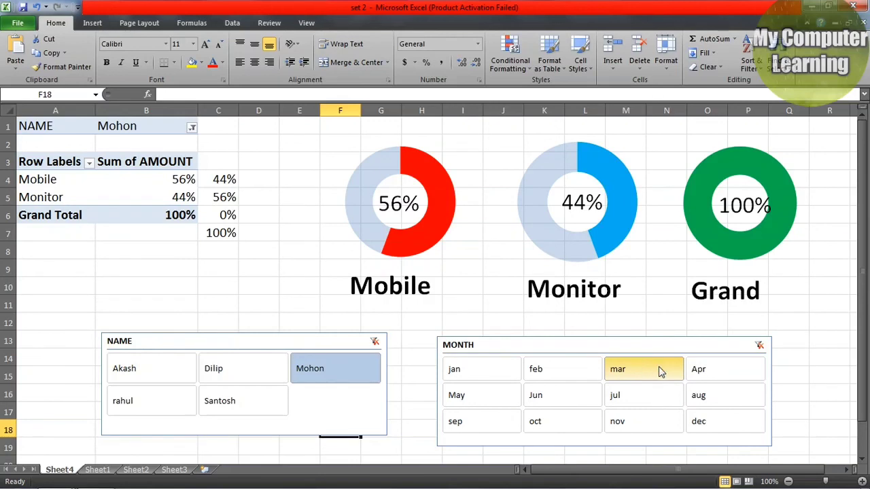
left_click(643, 395)
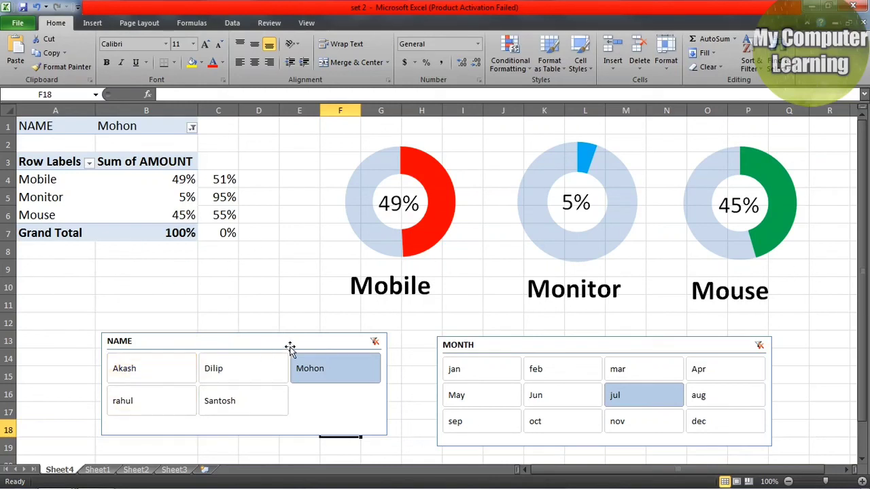
Clear the NAME and MONTH slicer filters so the doughnuts show 35%, 32% and 33%
left_click(374, 344)
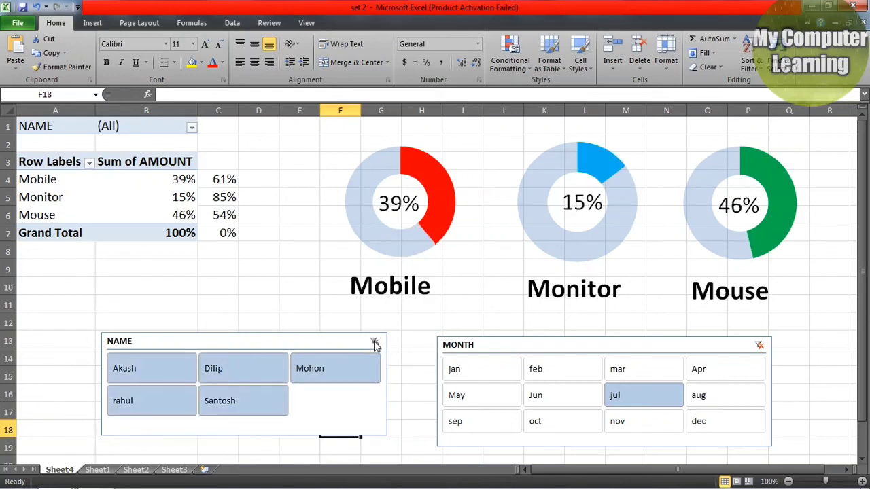
left_click(759, 346)
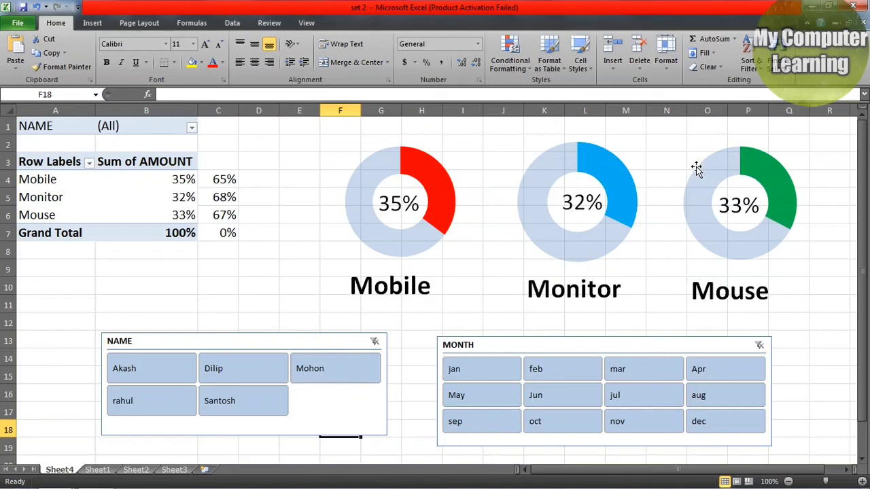
mouse_move(696, 169)
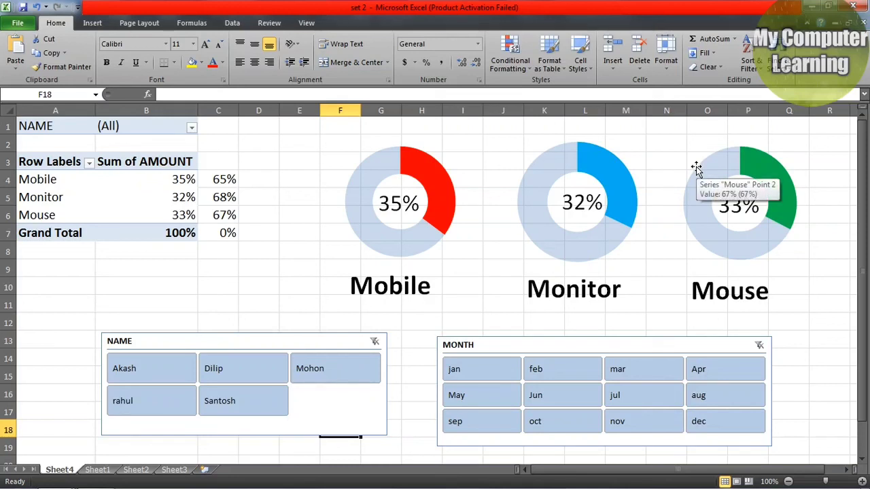